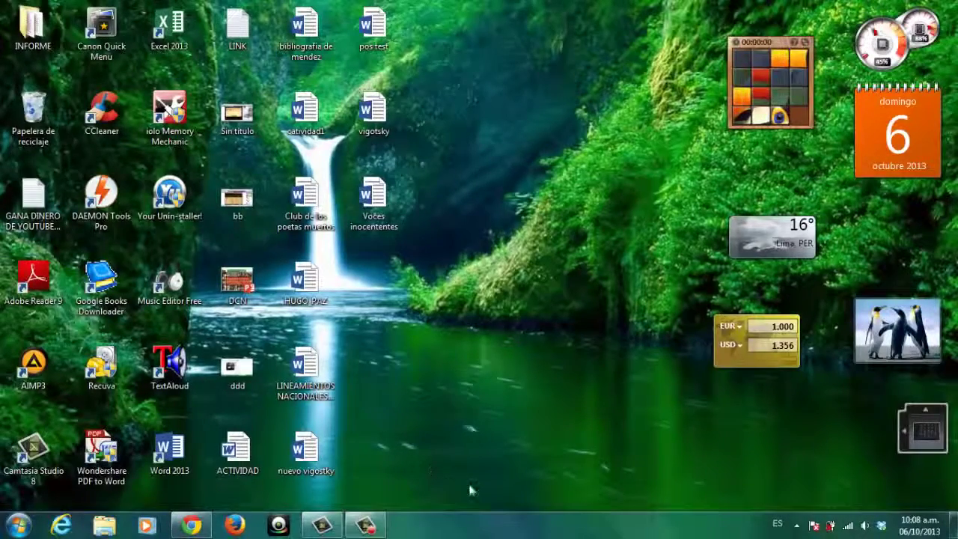
# Cut the loose document and image files on the desktop, leaving out the program shortcuts in the first three columns
pyautogui.moveTo(467, 486); pyautogui.dragTo(214, 4)
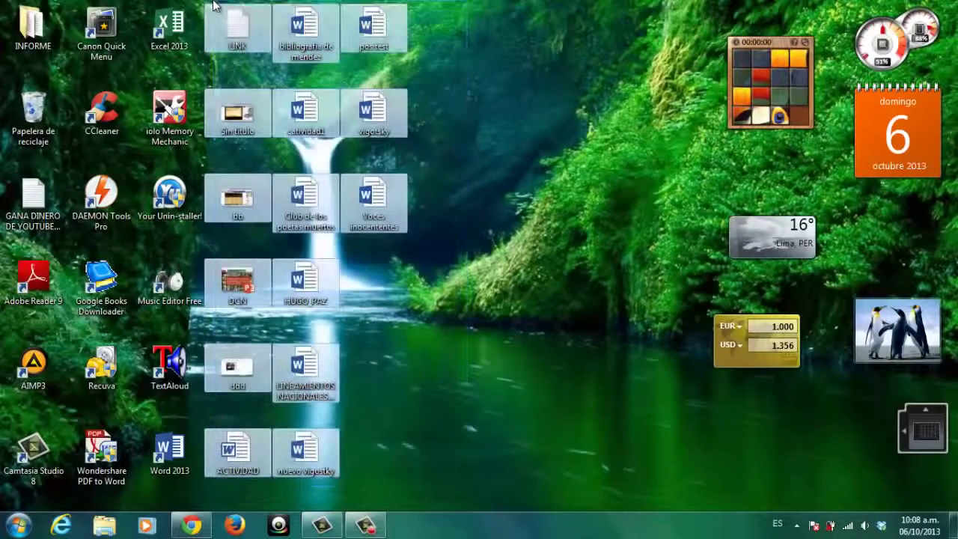
pyautogui.click(492, 268)
pyautogui.moveTo(536, 479); pyautogui.dragTo(211, 12)
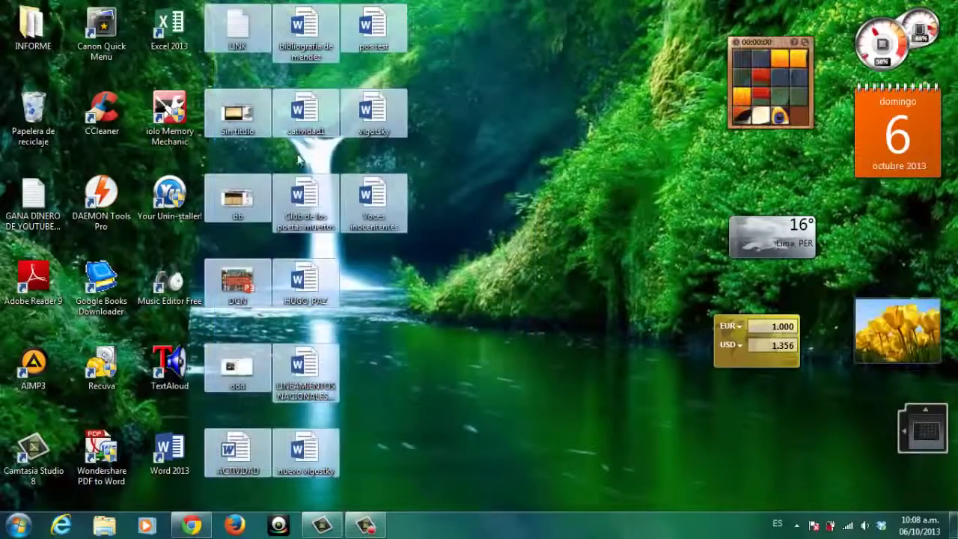
pyautogui.rightClick(316, 197)
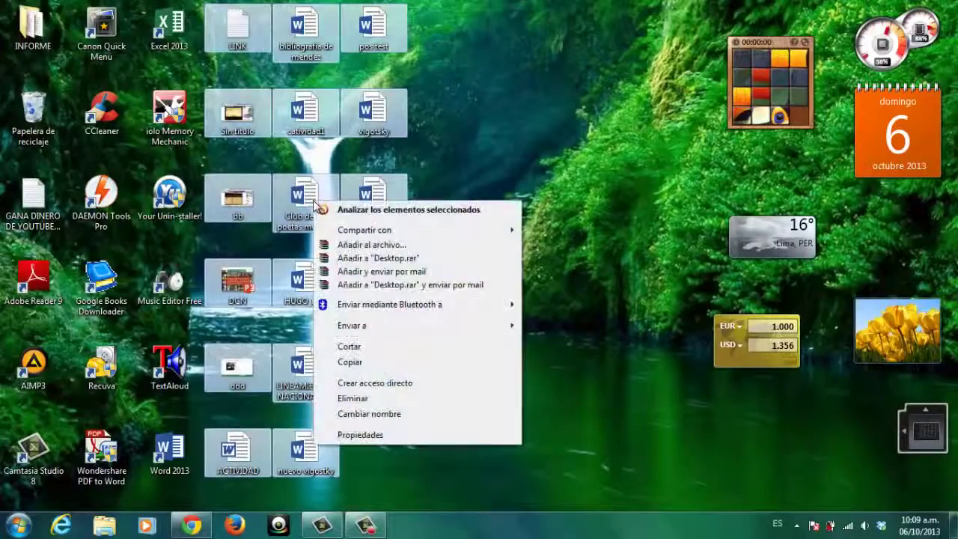
pyautogui.click(349, 361)
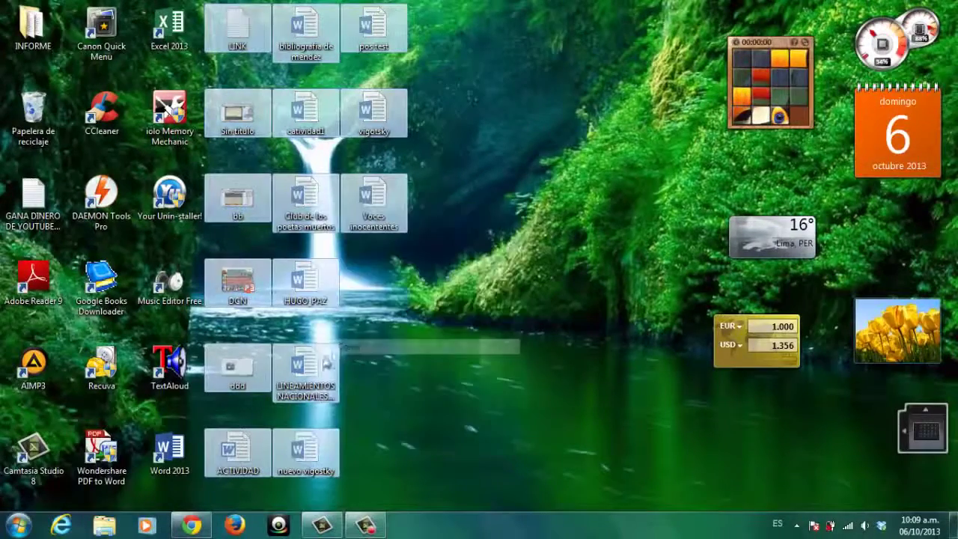
# Create a folder named NUEVO ESCRITORIO on the DATOS (E:) drive
pyautogui.click(111, 508)
pyautogui.click(111, 515)
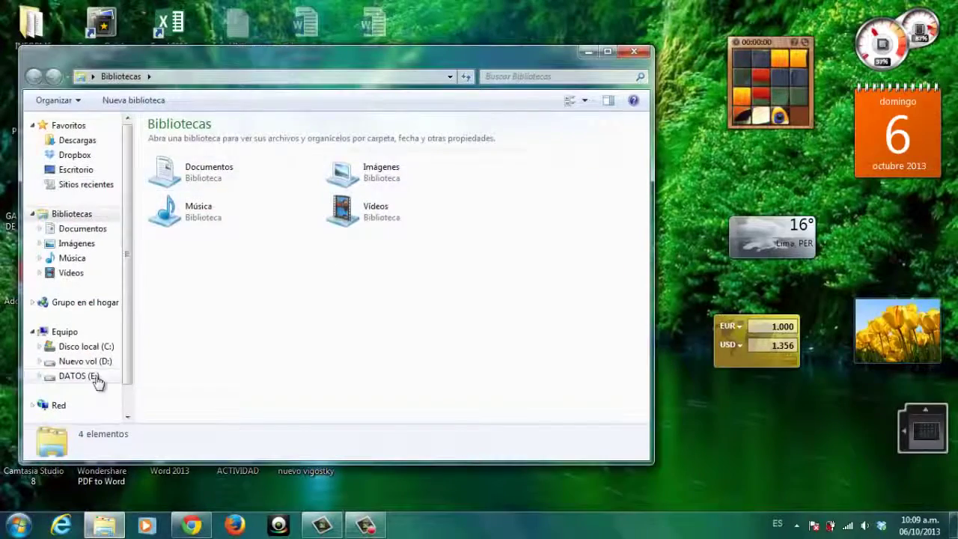
pyautogui.click(79, 376)
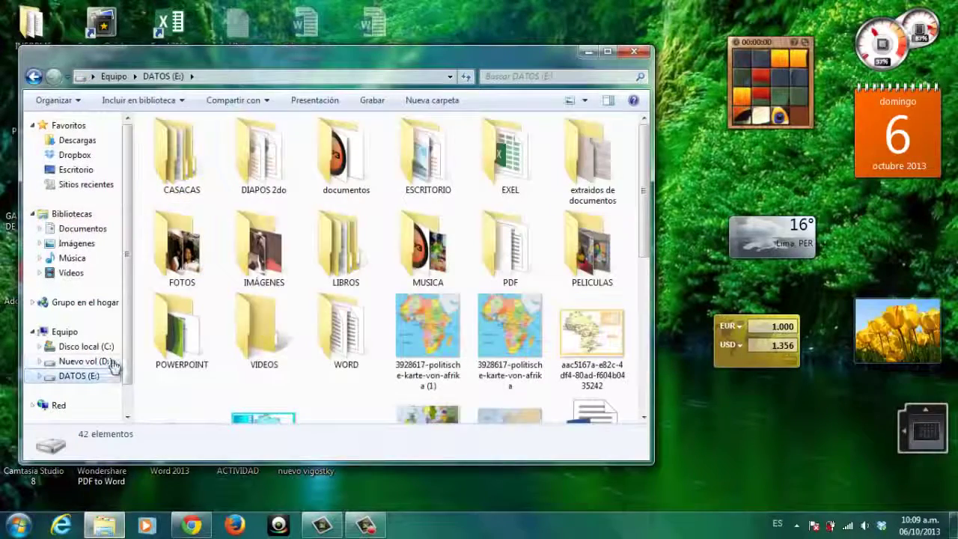
pyautogui.click(432, 99)
pyautogui.press('capslock')
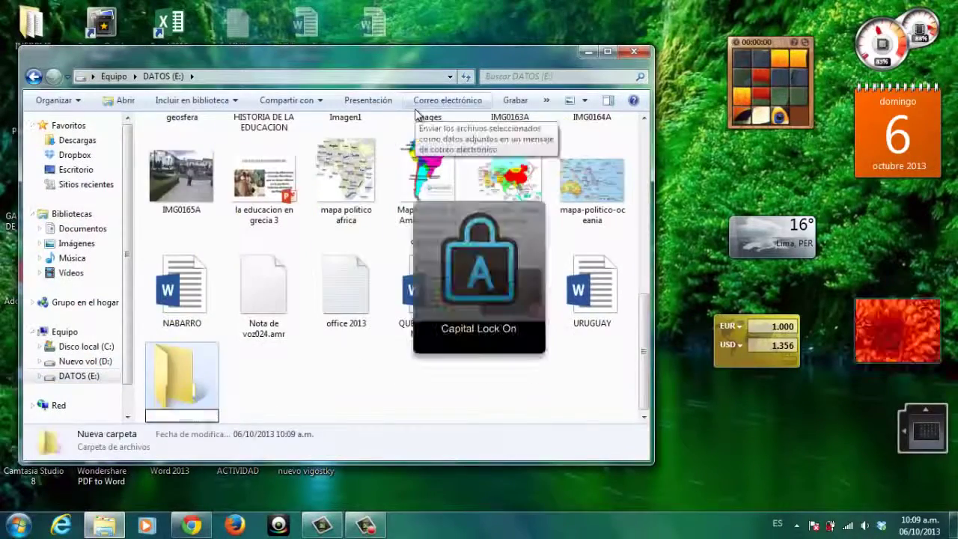
pyautogui.write('NUEVO ESCR')
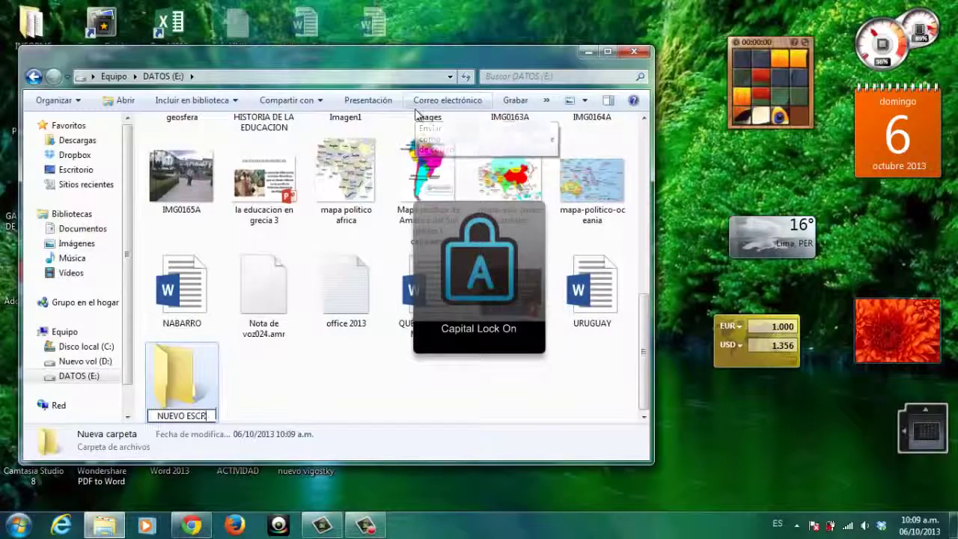
pyautogui.write('ITORIO')
pyautogui.press('Return')
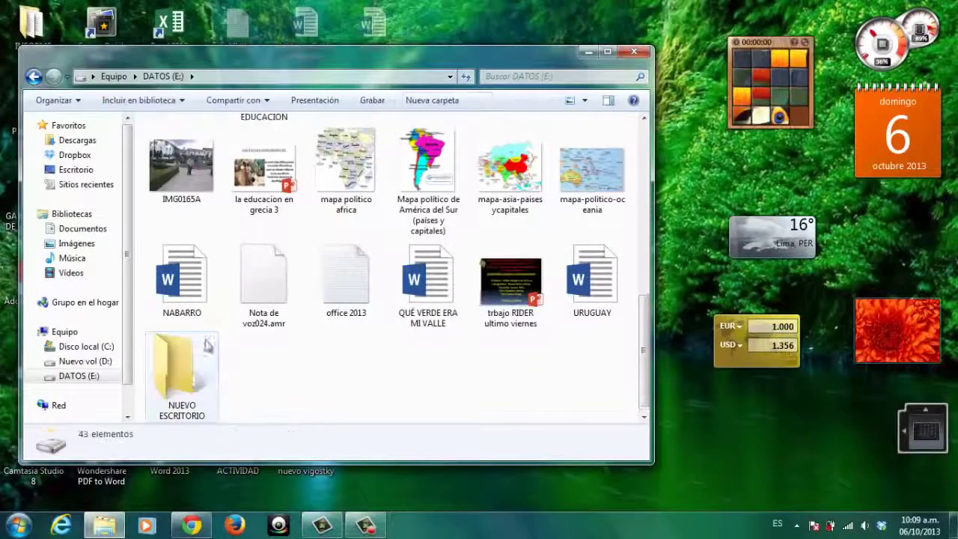
# Paste the cut desktop files into the NUEVO ESCRITORIO folder, close its window and refresh the desktop
pyautogui.doubleClick(183, 371)
pyautogui.rightClick(232, 270)
pyautogui.click(268, 364)
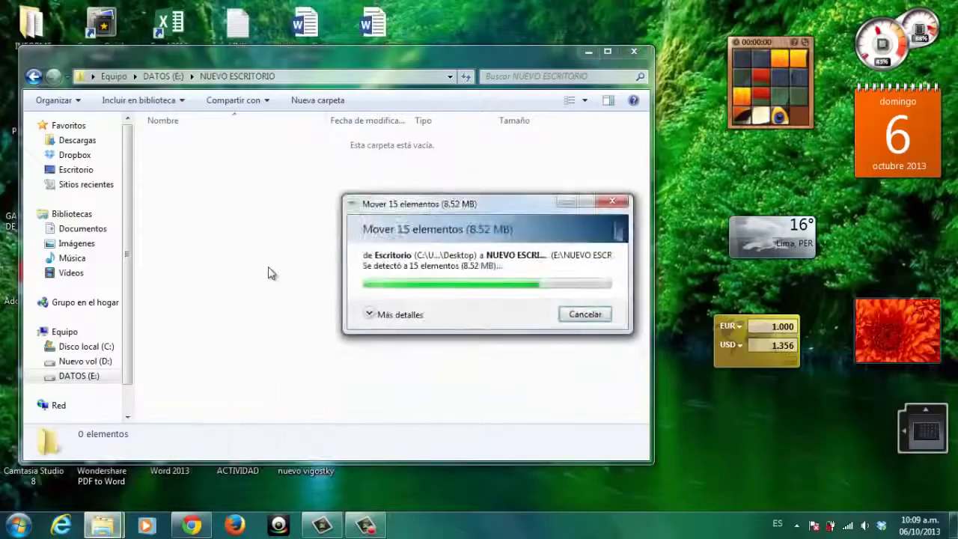
pyautogui.click(636, 53)
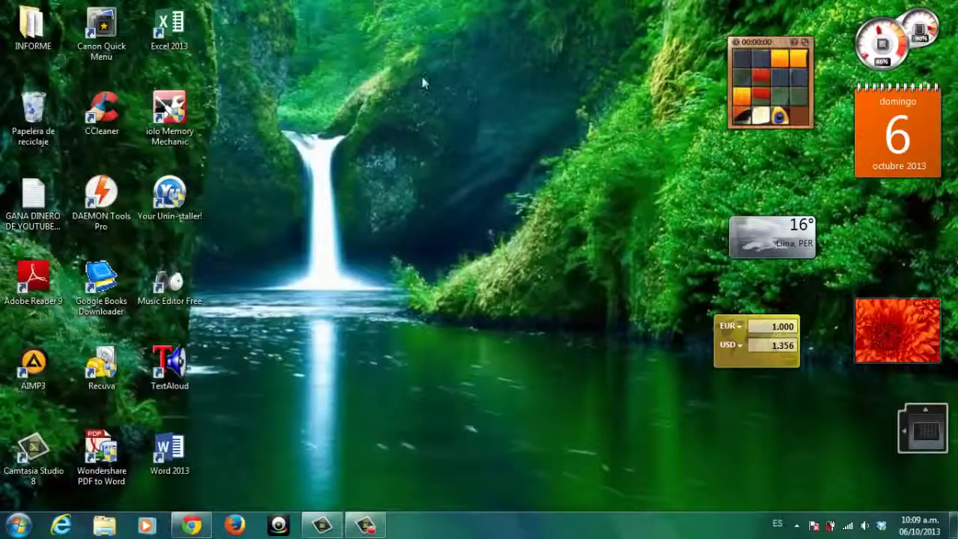
pyautogui.rightClick(418, 75)
pyautogui.click(450, 116)
# Remove the weather, picture puzzle and currency converter gadgets from the desktop
pyautogui.moveTo(777, 49); pyautogui.dragTo(689, 68)
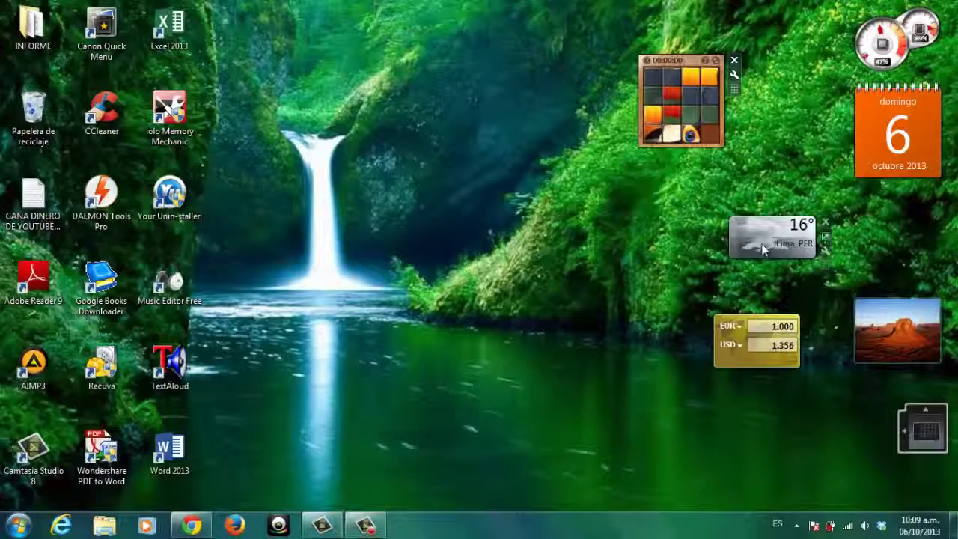
pyautogui.moveTo(762, 256); pyautogui.dragTo(636, 199)
pyautogui.click(700, 164)
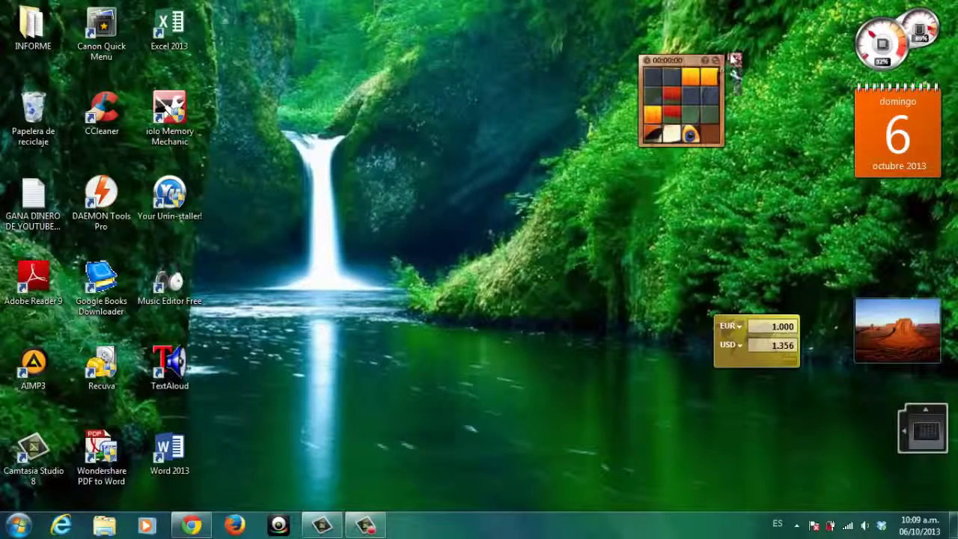
pyautogui.click(734, 59)
pyautogui.moveTo(745, 336); pyautogui.dragTo(699, 118)
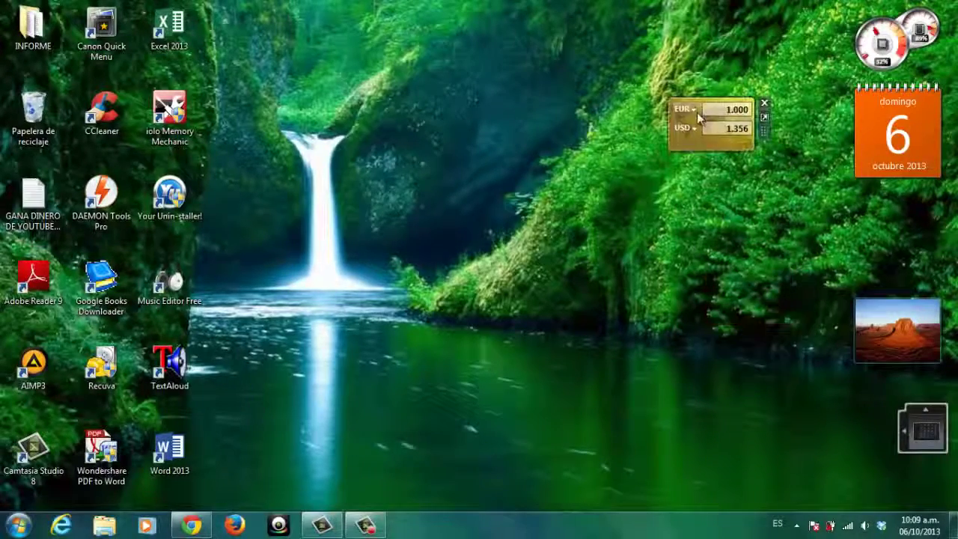
pyautogui.click(765, 102)
# Remove the calendar and slideshow gadgets from the desktop and move the CPU meter gadget slightly lower
pyautogui.moveTo(898, 131); pyautogui.dragTo(745, 86)
pyautogui.click(792, 43)
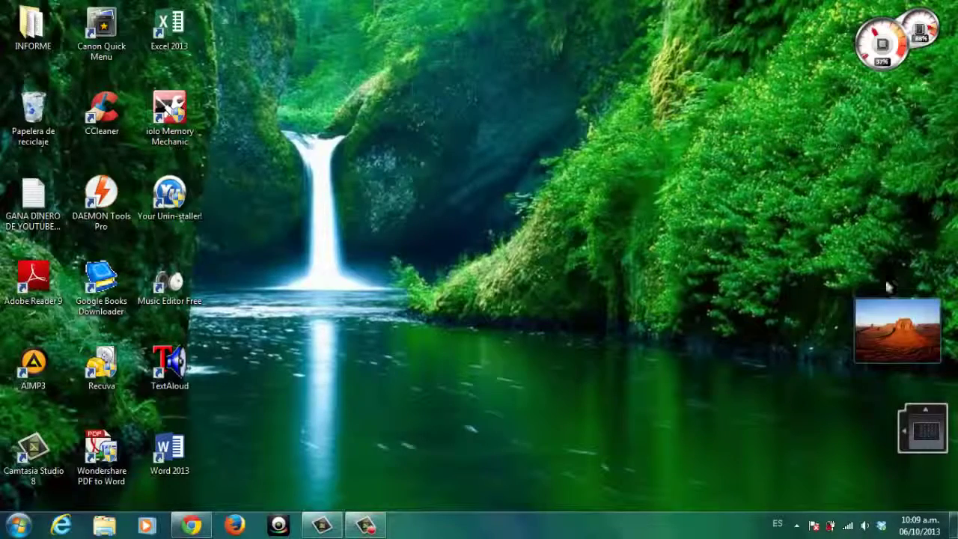
pyautogui.moveTo(897, 318); pyautogui.dragTo(675, 159)
pyautogui.click(729, 145)
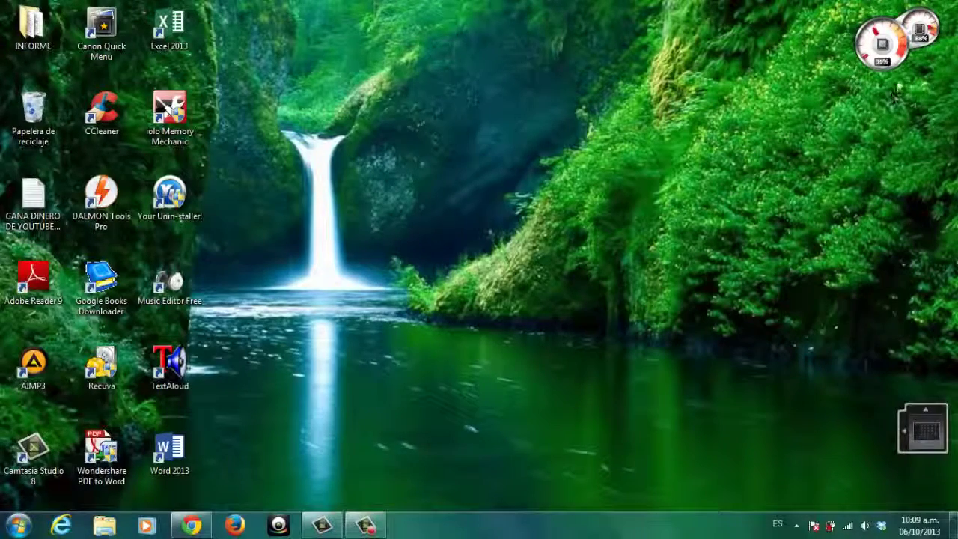
pyautogui.moveTo(884, 45); pyautogui.dragTo(882, 135)
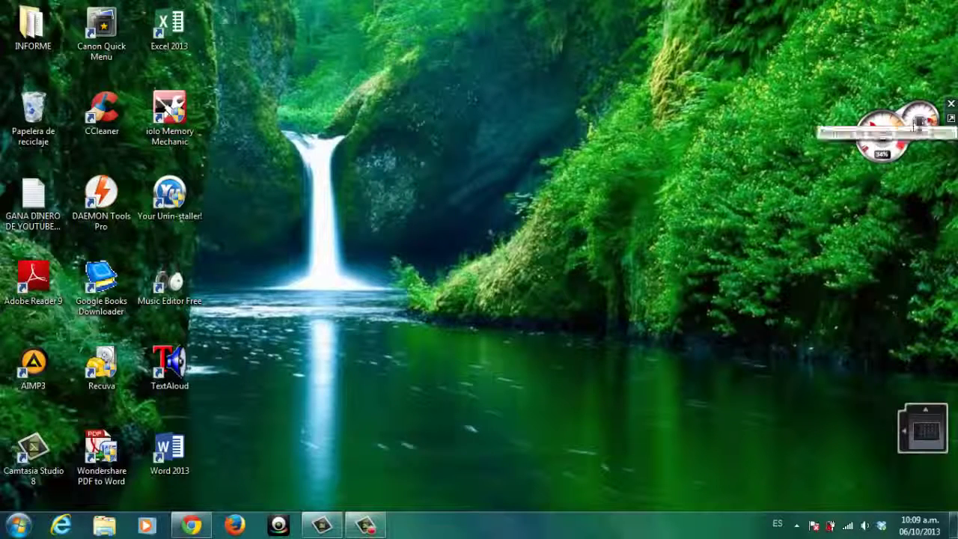
# Disable window transparency in the desktop's window colour settings, save the change and close the personalization window
pyautogui.rightClick(552, 146)
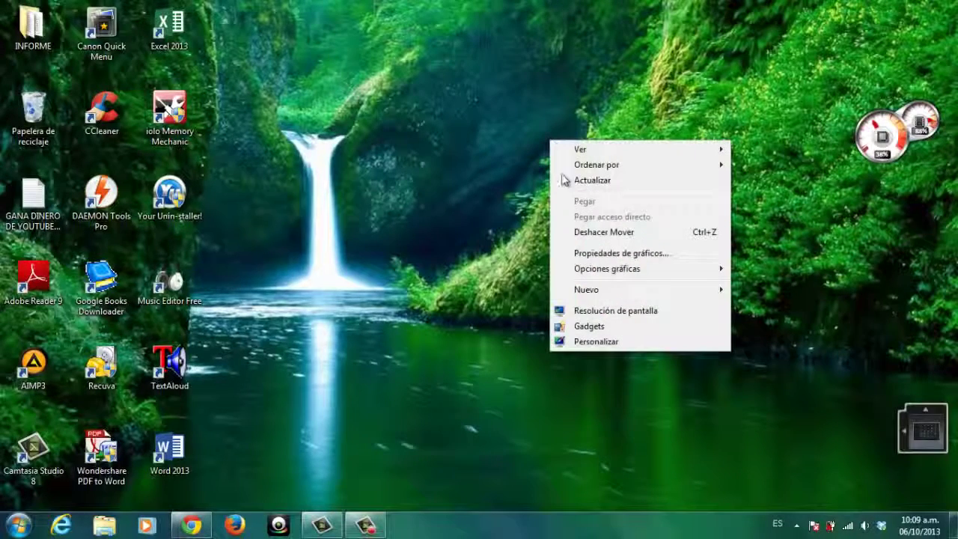
pyautogui.click(592, 343)
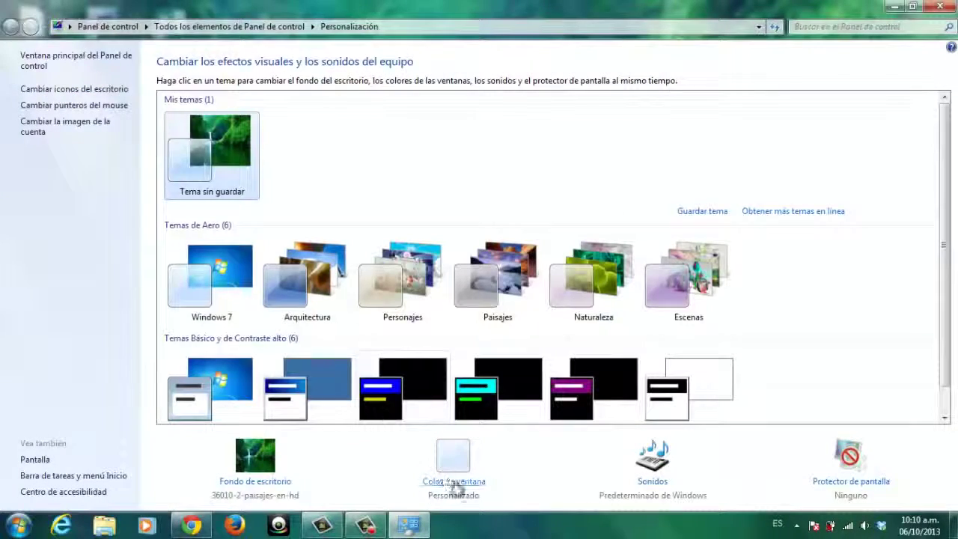
pyautogui.click(455, 483)
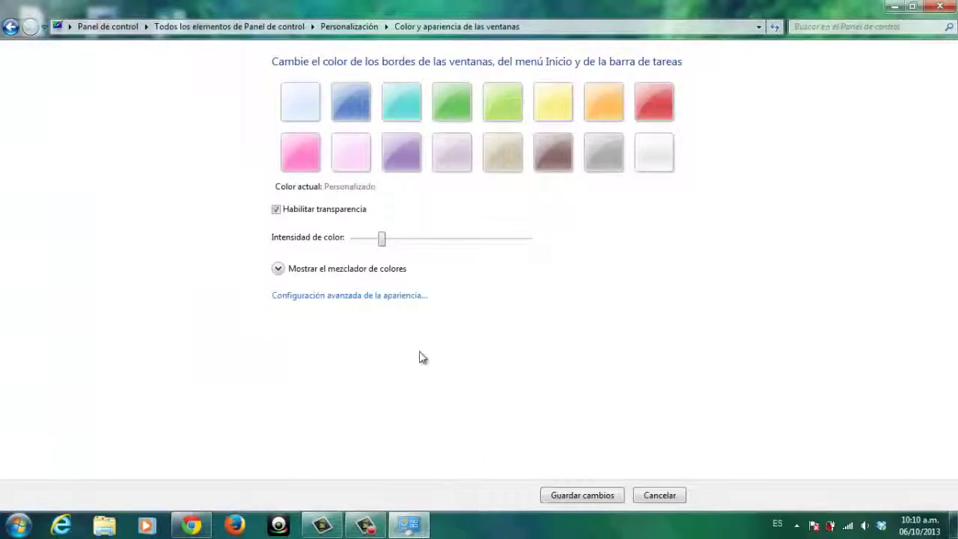
pyautogui.click(277, 210)
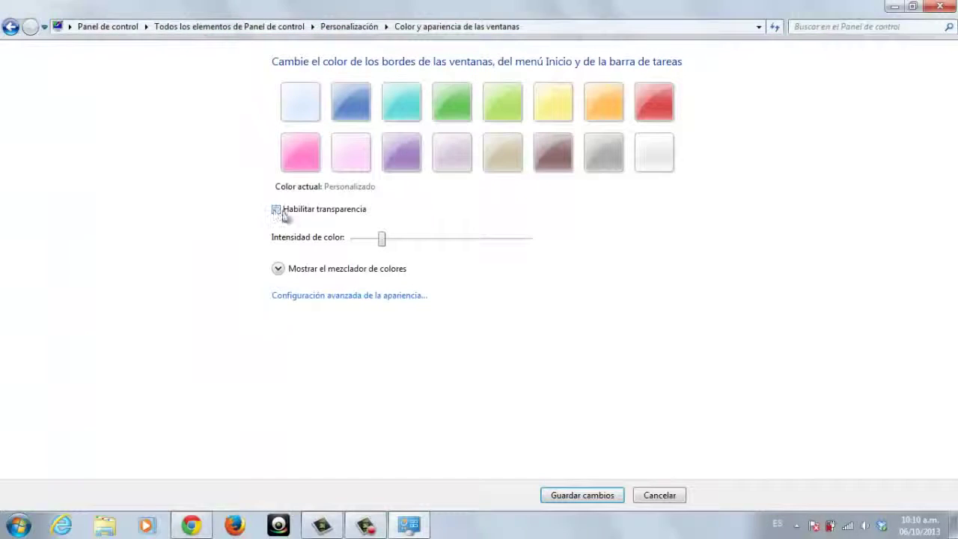
pyautogui.click(276, 211)
pyautogui.click(276, 211)
pyautogui.click(592, 496)
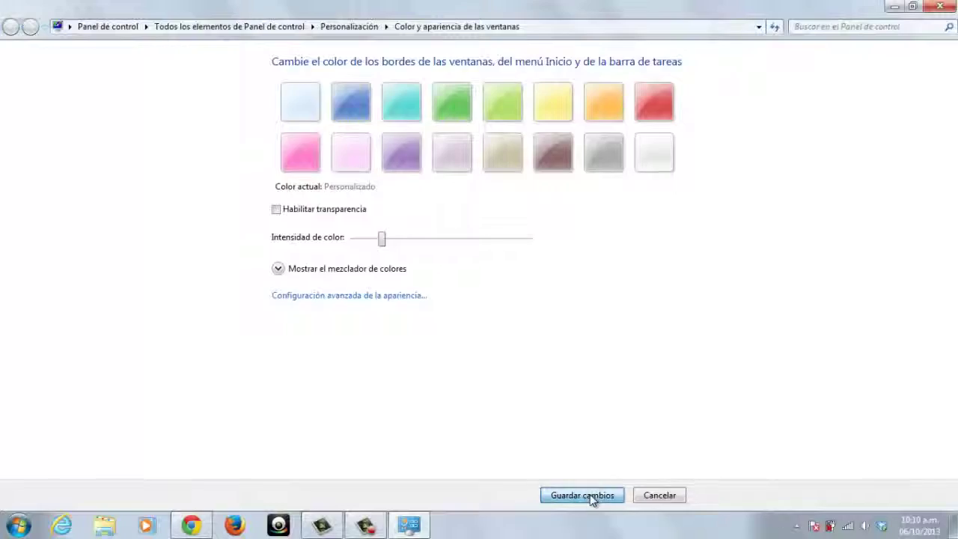
pyautogui.click(940, 6)
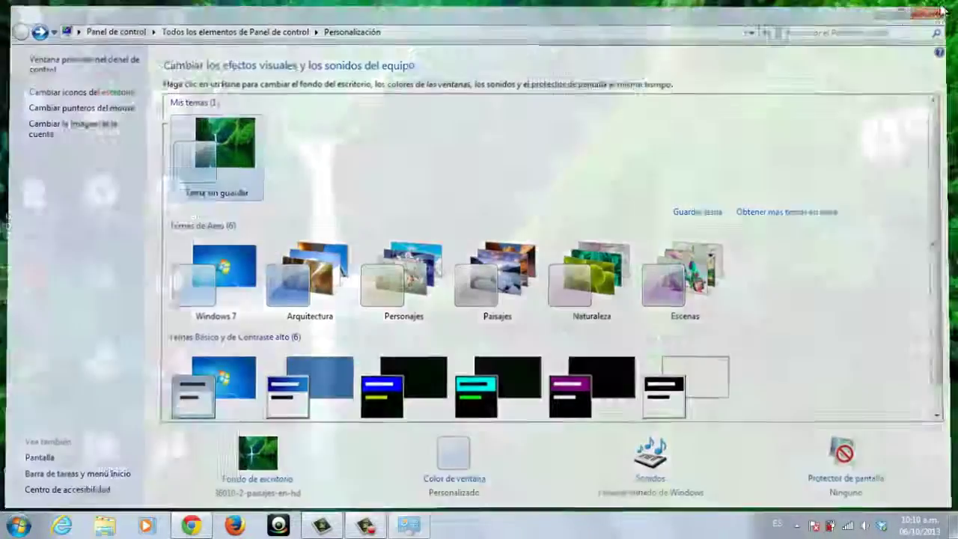
# Search the computer's programs for "CONFIGURACION DEL s" and open Configuración del sistema
pyautogui.click(15, 527)
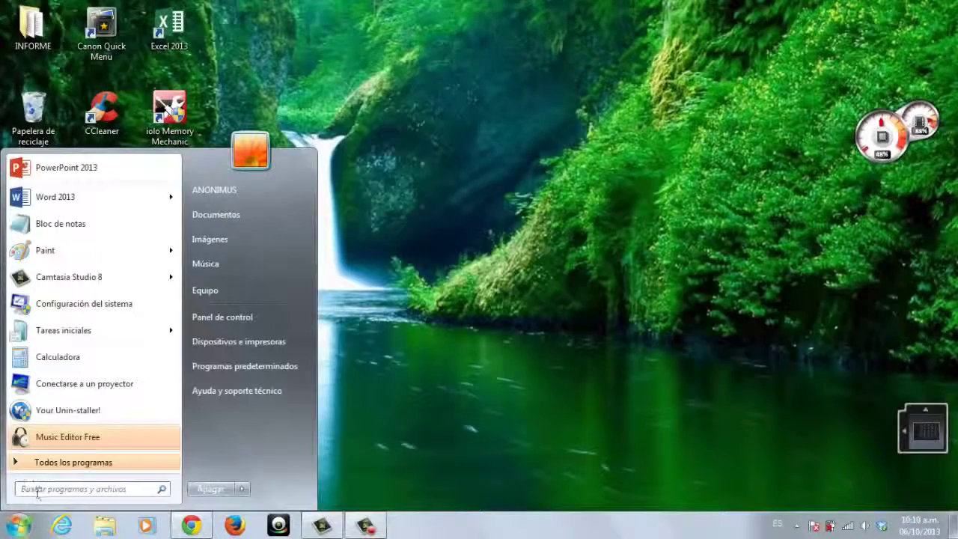
pyautogui.click(39, 491)
pyautogui.write('CON')
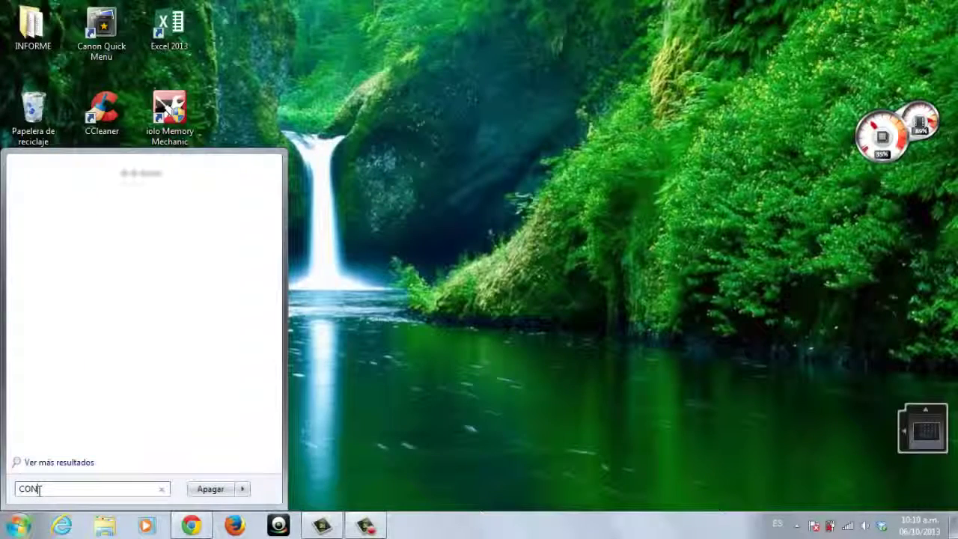
pyautogui.write('FIGURA')
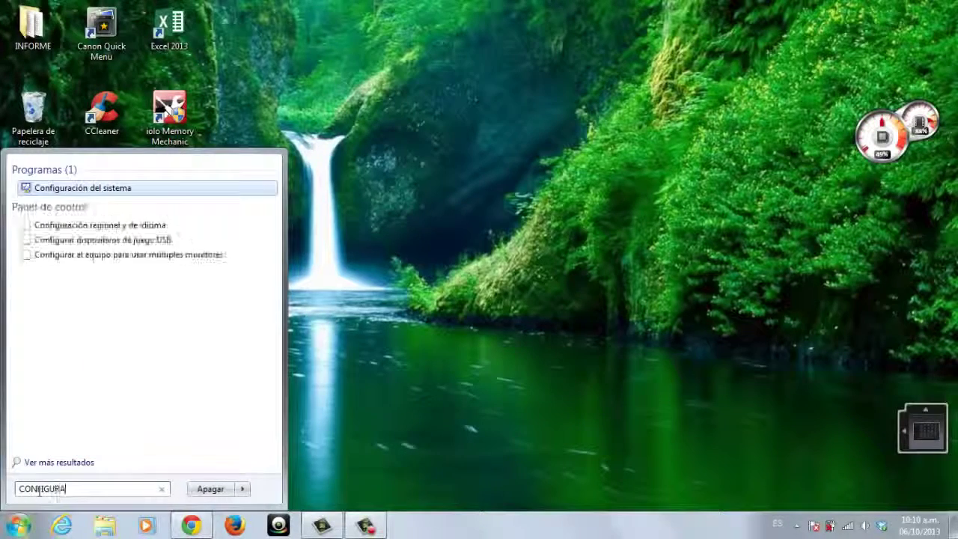
pyautogui.write('CION')
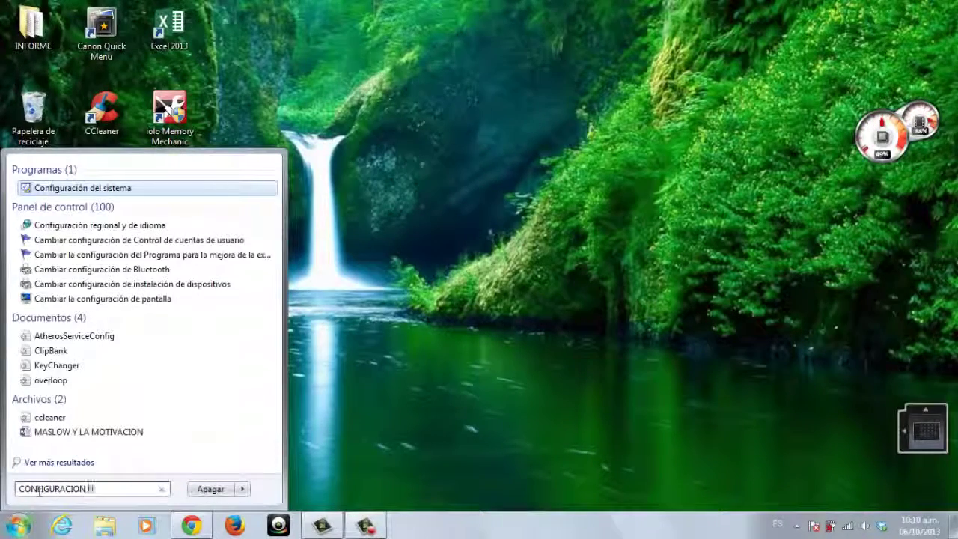
pyautogui.write(' DEL')
pyautogui.press('capslock')
pyautogui.write('s')
pyautogui.click(91, 187)
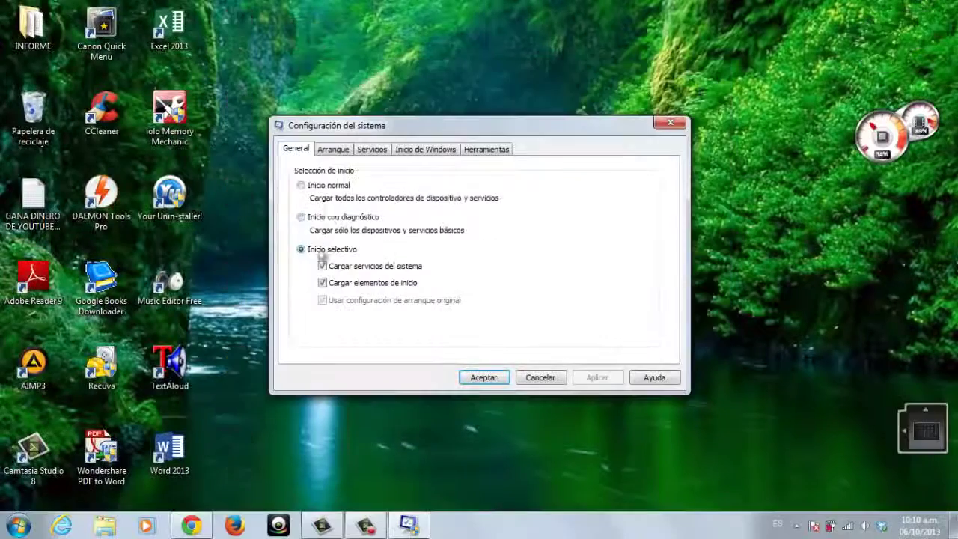
# In the advanced boot options, set the number of processors to 2 and the maximum memory to 2048, and accept them
pyautogui.click(334, 150)
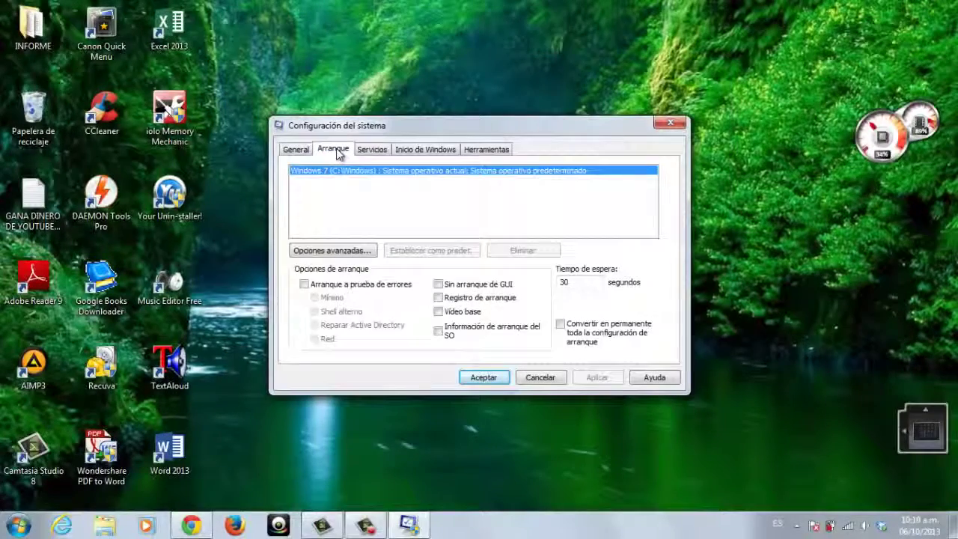
pyautogui.click(361, 255)
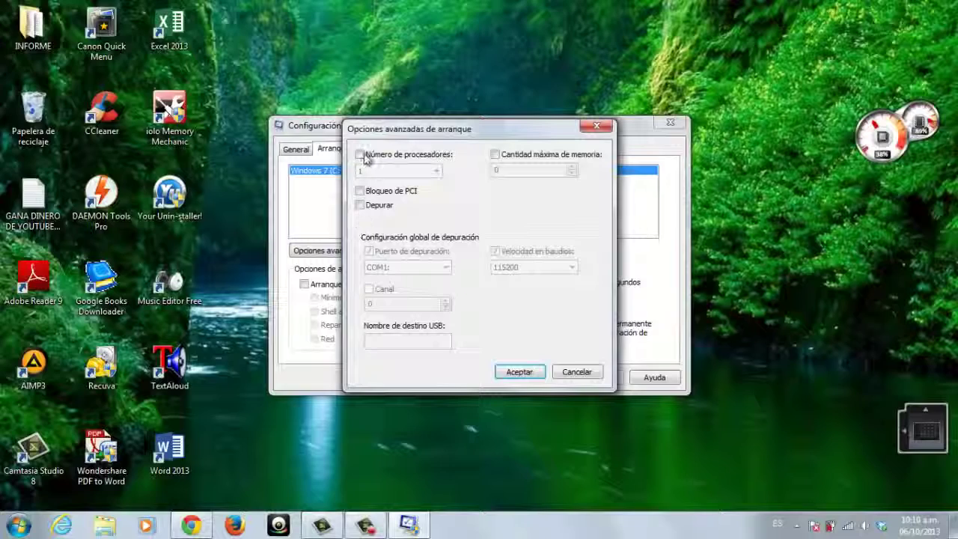
pyautogui.click(365, 157)
pyautogui.click(437, 171)
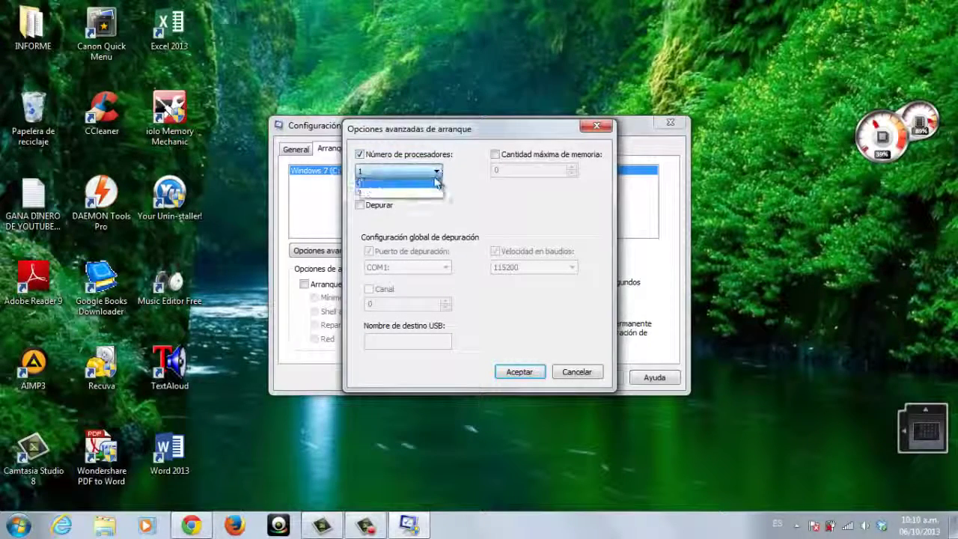
pyautogui.click(374, 183)
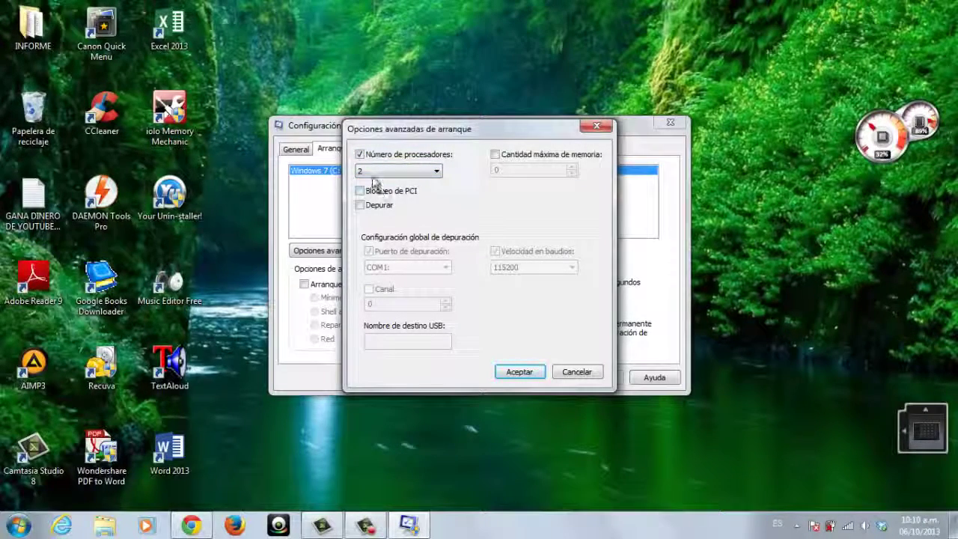
pyautogui.click(435, 172)
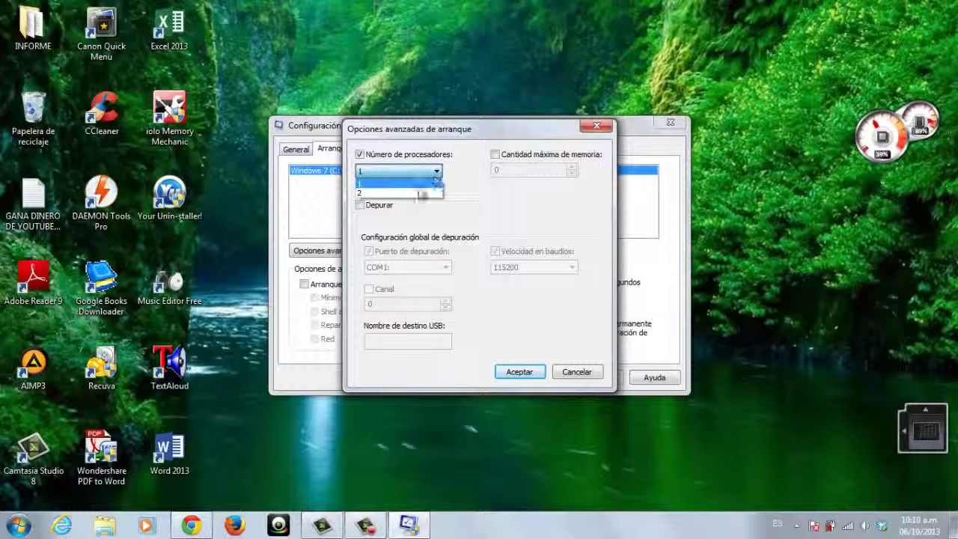
pyautogui.click(389, 194)
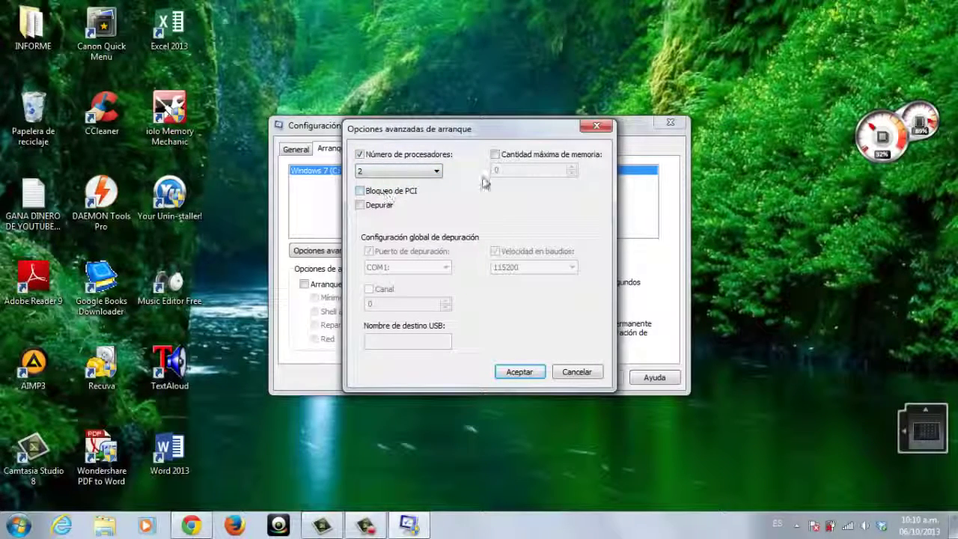
pyautogui.click(495, 155)
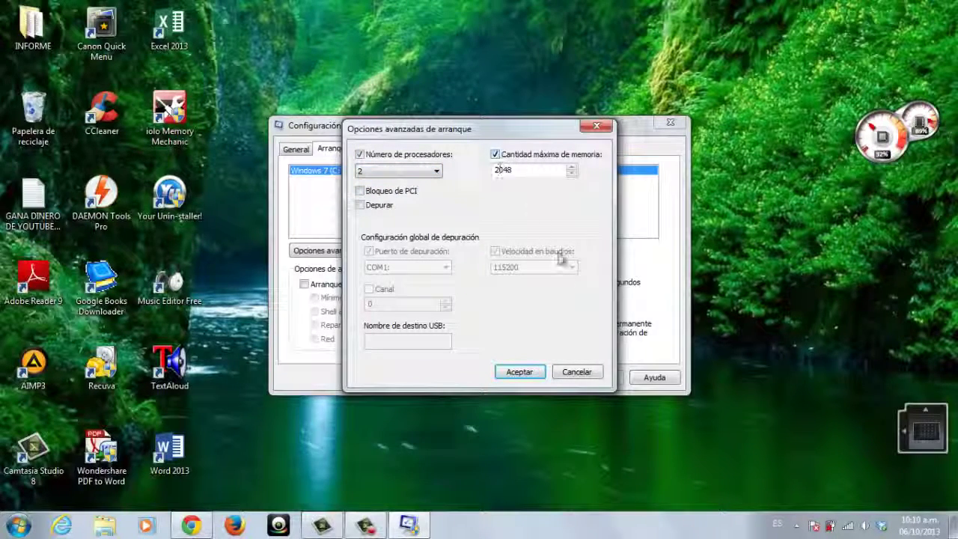
pyautogui.click(519, 372)
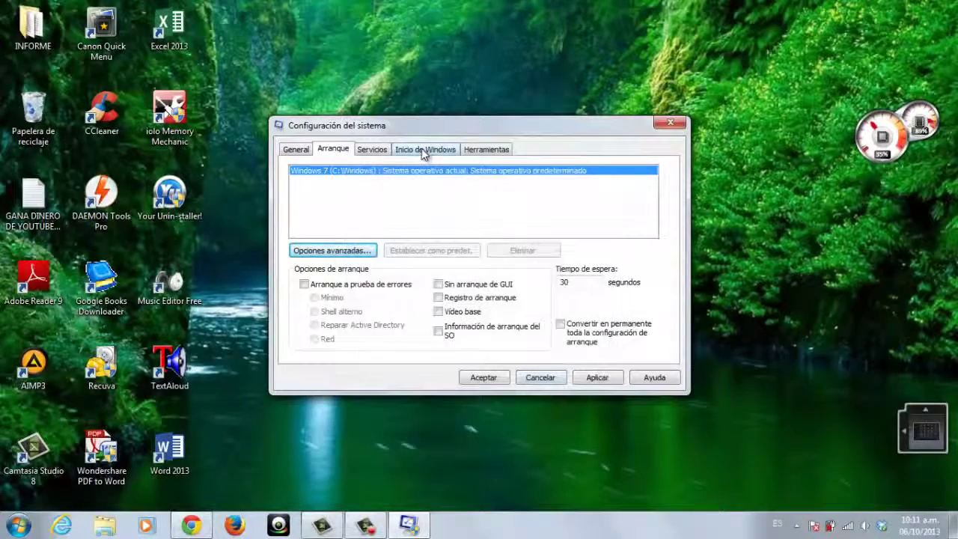
# Disable the Dropbox, MyPC Backup, Facebook, YouCam and both Iminent entries in the list of Windows startup items
pyautogui.click(424, 151)
pyautogui.moveTo(664, 218); pyautogui.dragTo(664, 281)
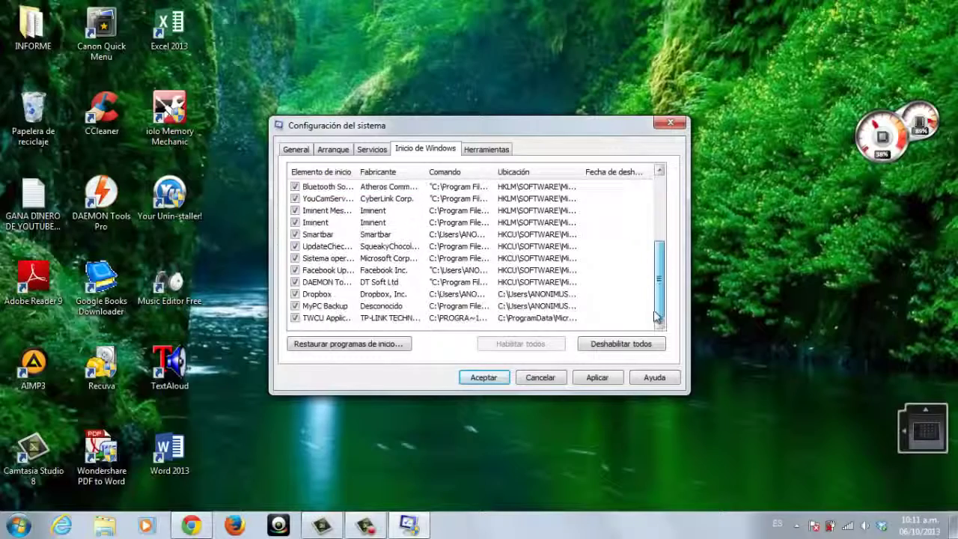
pyautogui.click(295, 295)
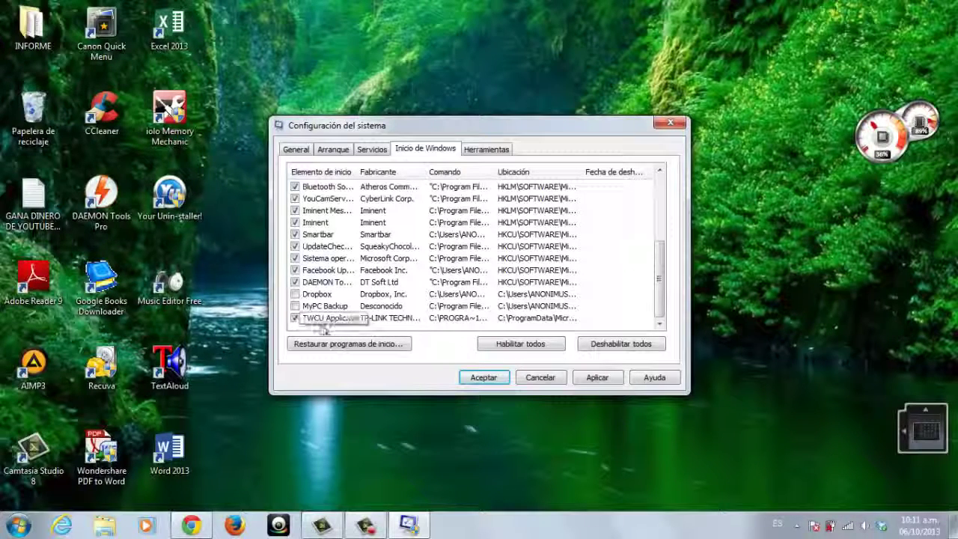
pyautogui.click(294, 270)
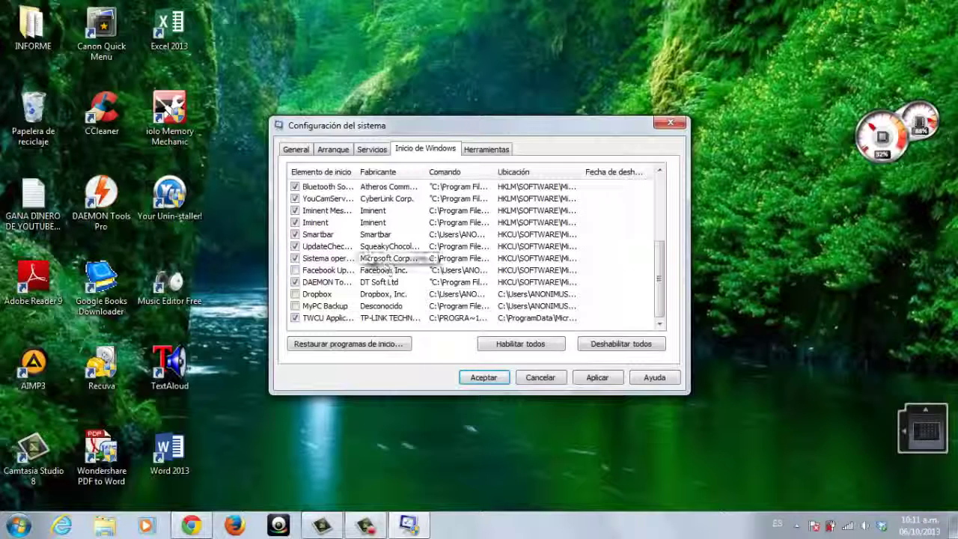
pyautogui.click(295, 235)
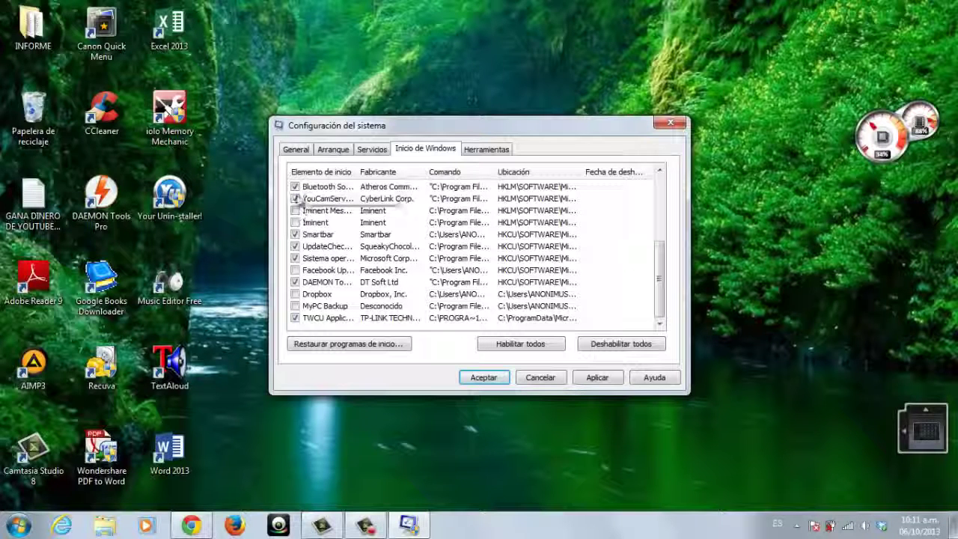
pyautogui.click(295, 199)
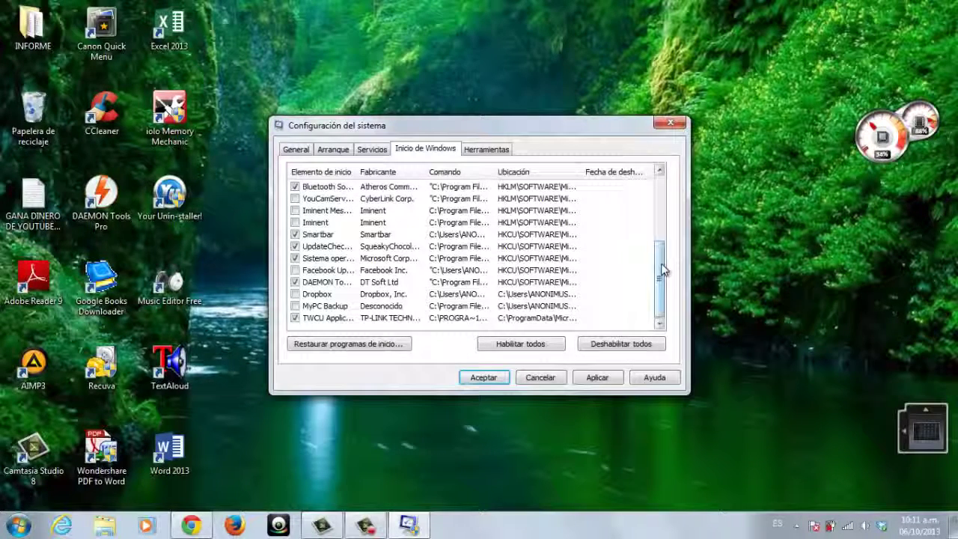
# Disable the Canon Quick Menu, both Atheros Bluetooth and DAEMON Tools entries in the startup items list
pyautogui.moveTo(663, 271); pyautogui.dragTo(669, 250)
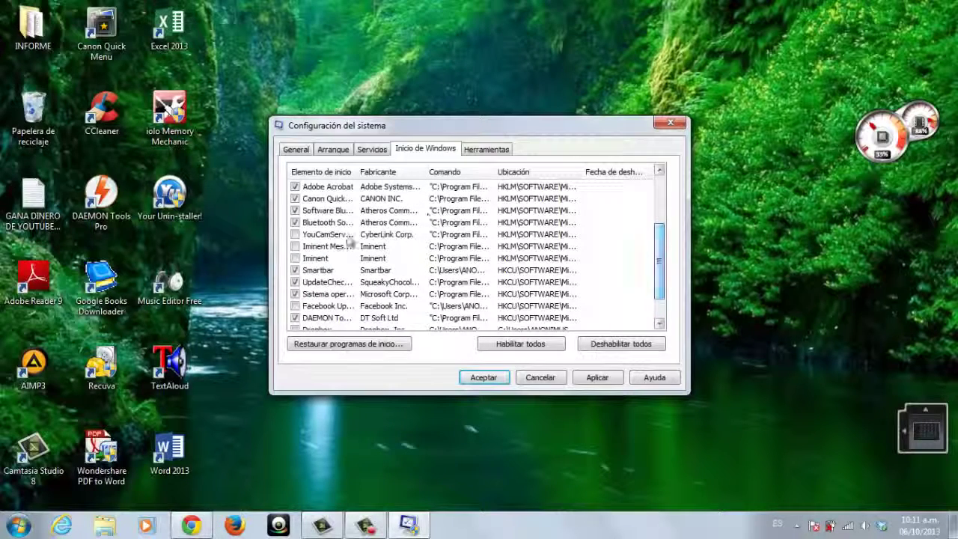
pyautogui.click(295, 211)
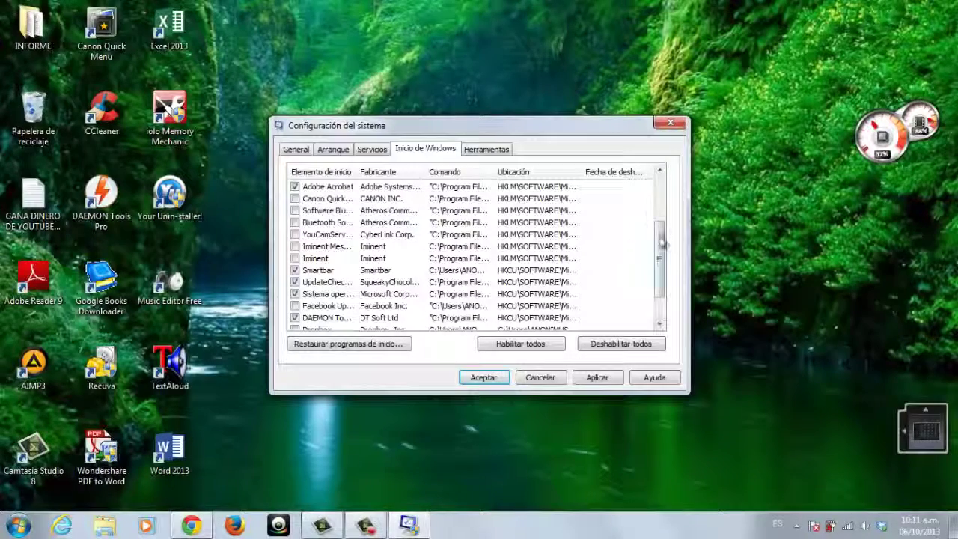
pyautogui.moveTo(658, 242); pyautogui.dragTo(669, 199)
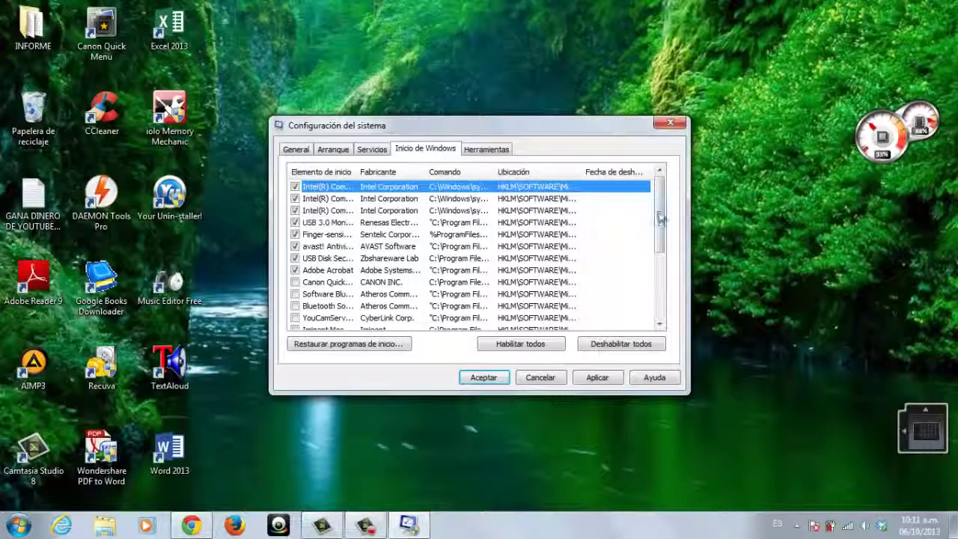
pyautogui.moveTo(663, 214); pyautogui.dragTo(664, 280)
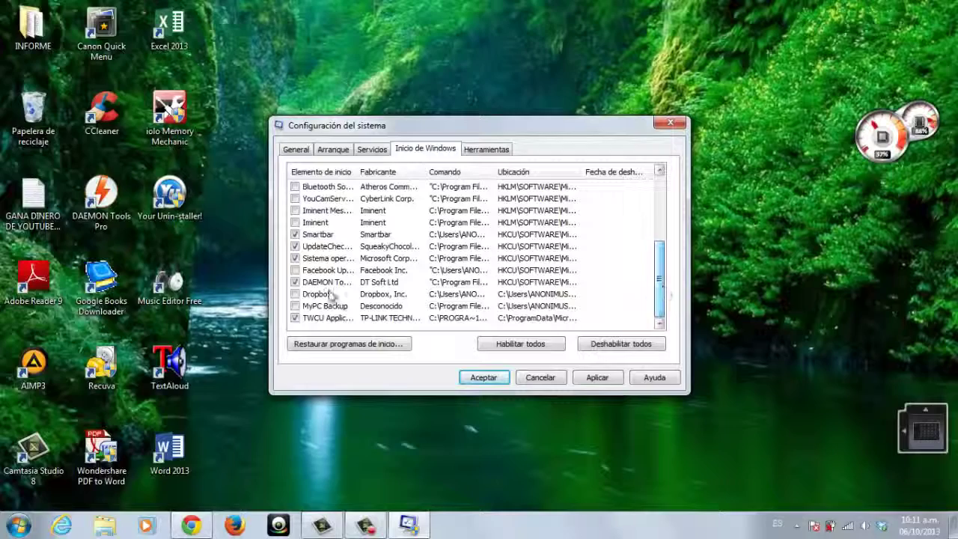
pyautogui.click(295, 283)
# Apply and accept the system configuration changes, choosing to exit without restarting the computer
pyautogui.click(486, 149)
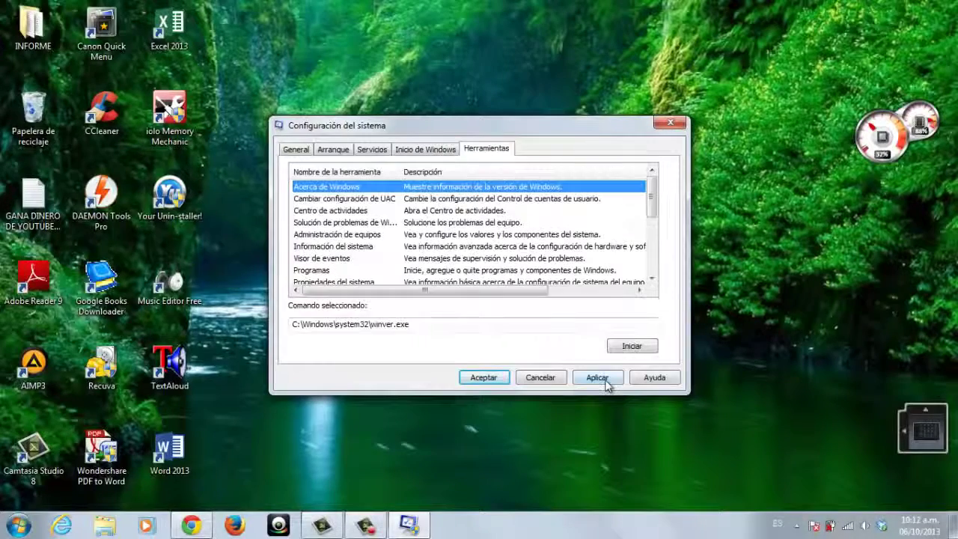
pyautogui.click(599, 378)
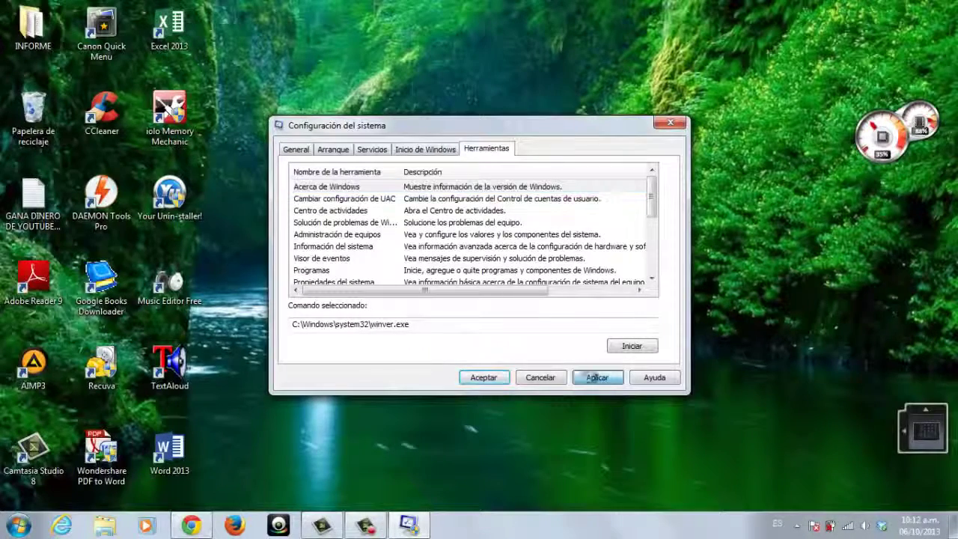
pyautogui.click(483, 378)
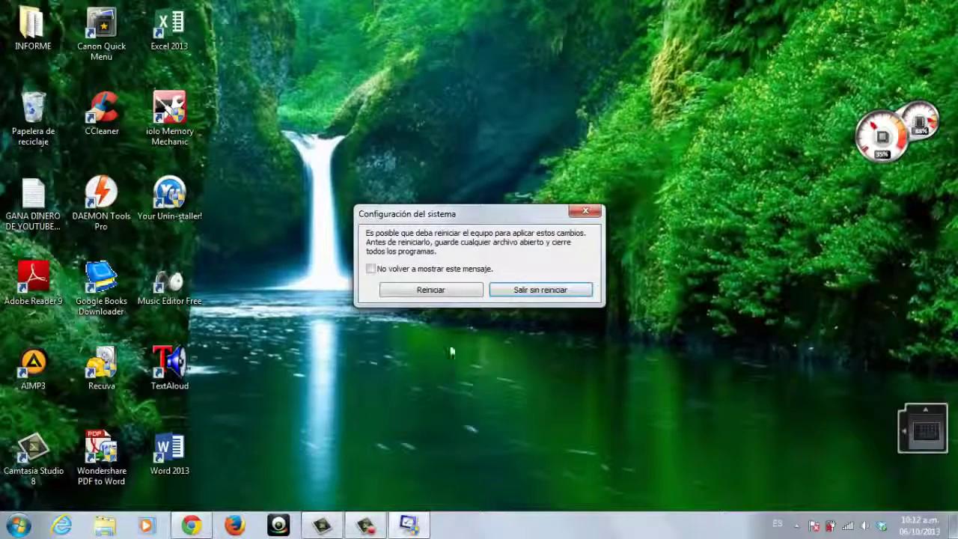
pyautogui.click(541, 292)
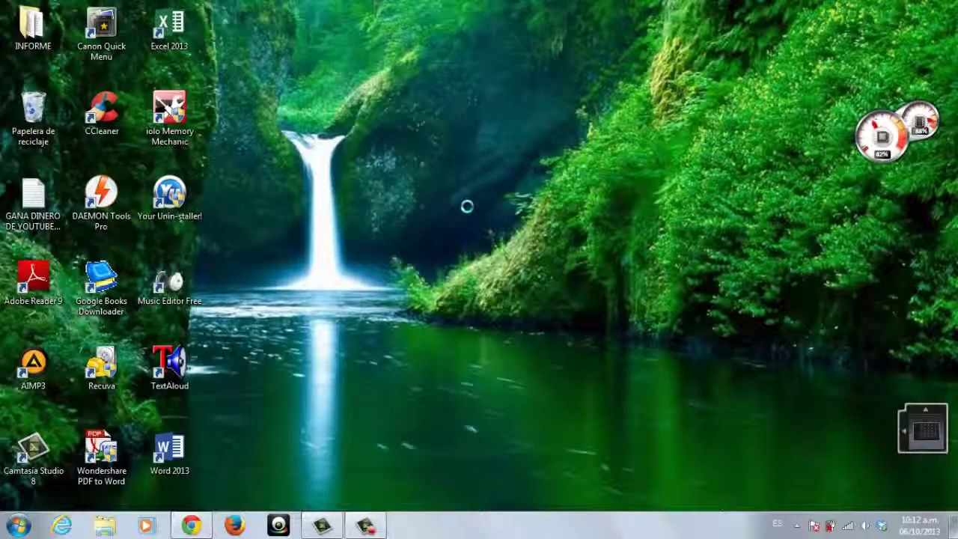
# Refresh the desktop twice
pyautogui.rightClick(426, 171)
pyautogui.click(479, 214)
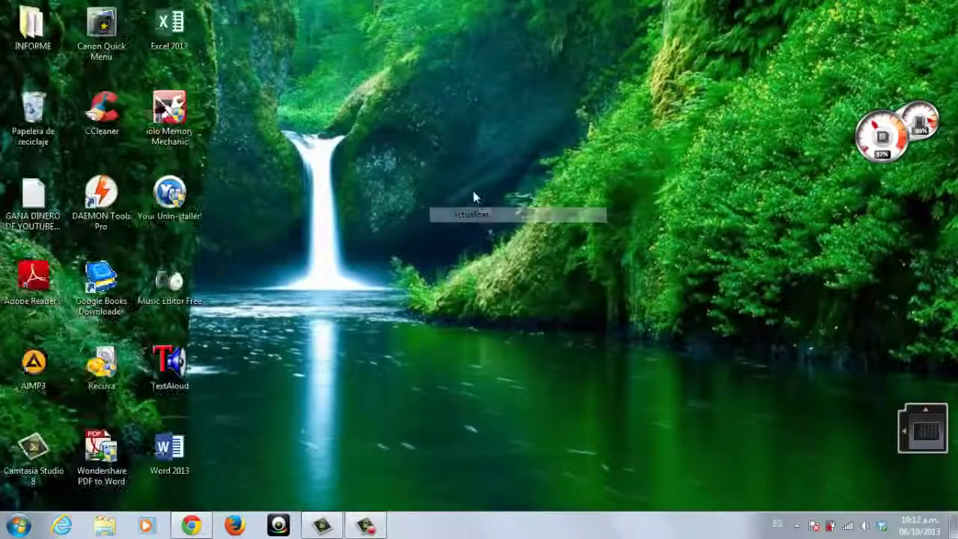
pyautogui.rightClick(465, 190)
pyautogui.click(513, 229)
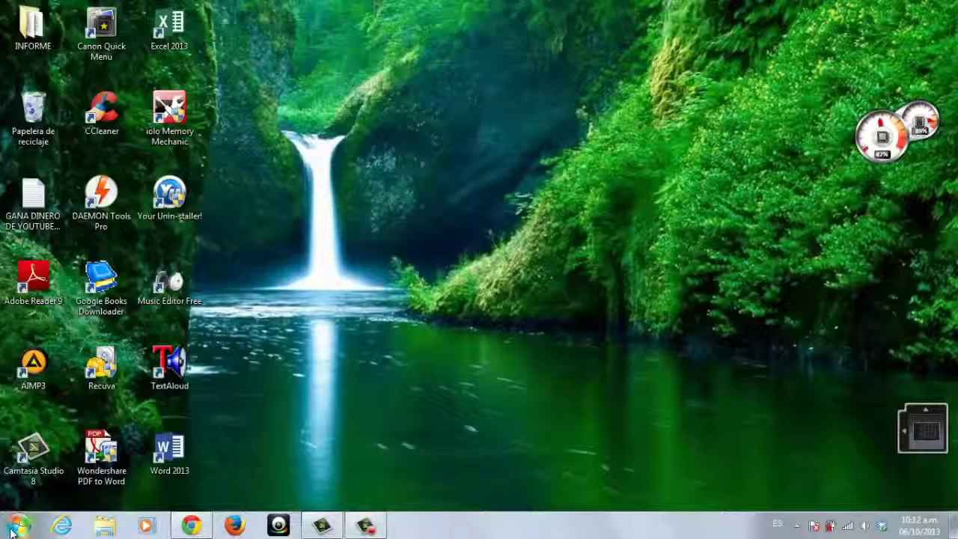
# Search the computer's programs for "visor de e" and open Visor de eventos
pyautogui.click(17, 526)
pyautogui.click(54, 491)
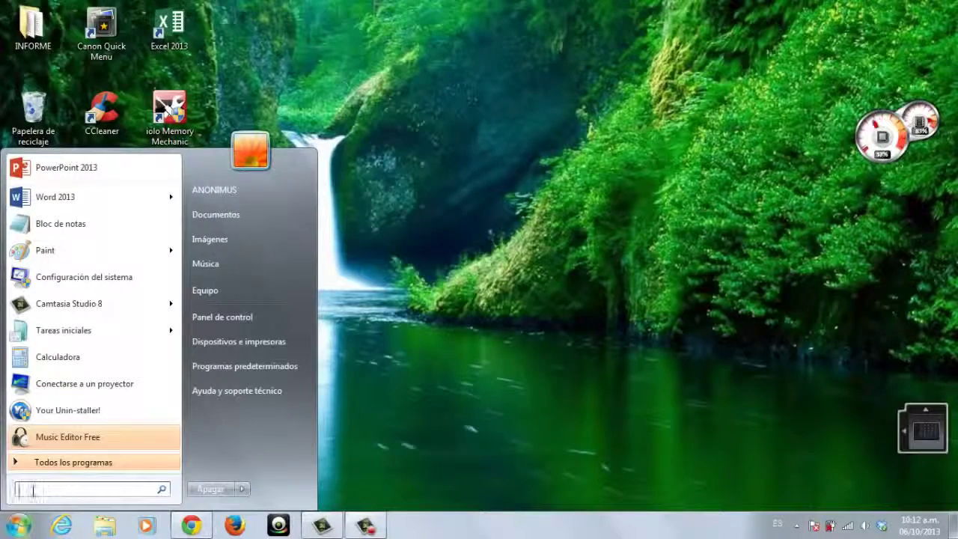
pyautogui.write('visor de')
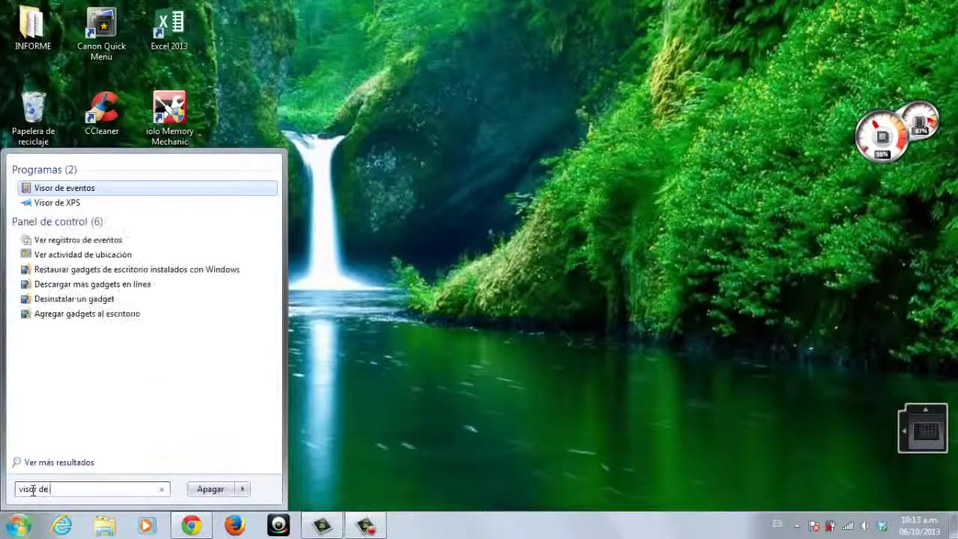
pyautogui.write(' e')
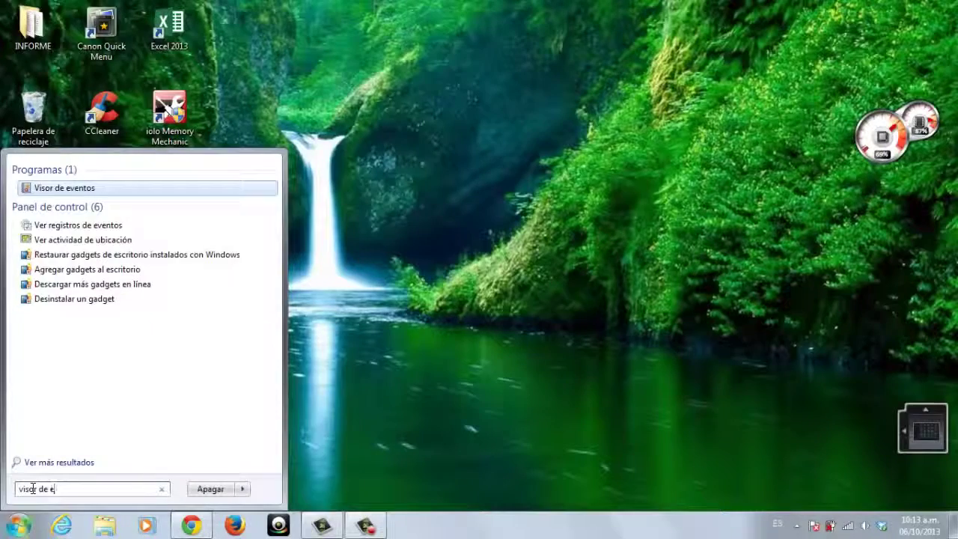
pyautogui.click(53, 191)
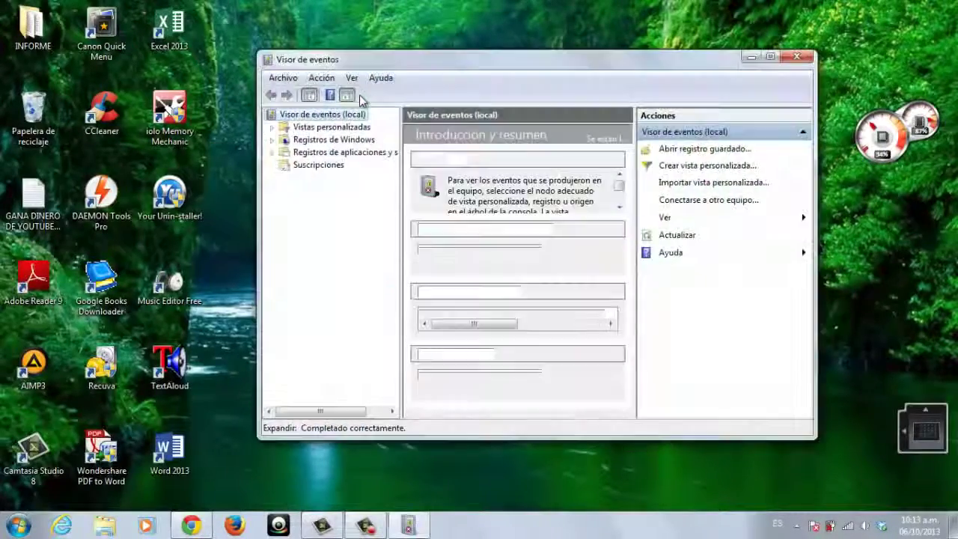
# Expand Registros de Windows and clear its Aplicación log without saving the contents
pyautogui.click(307, 142)
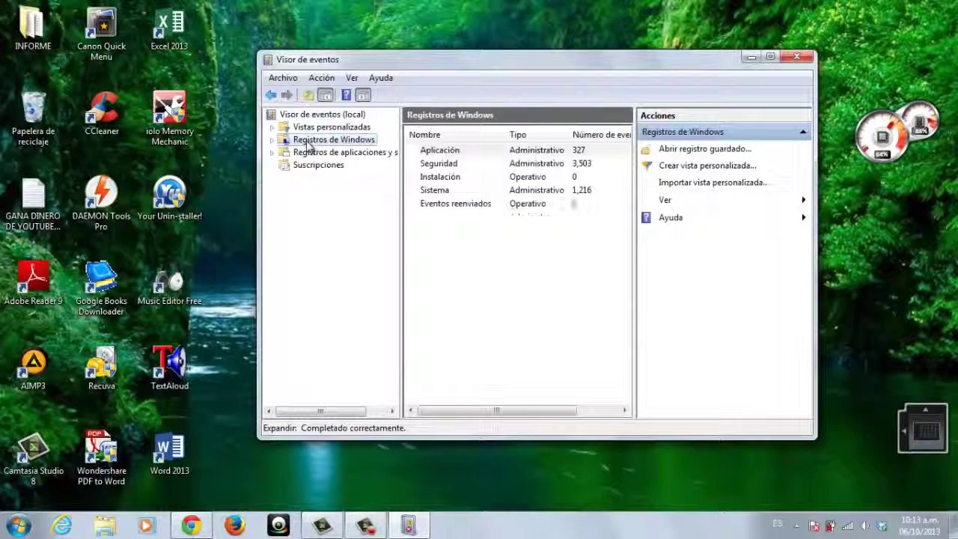
pyautogui.click(273, 142)
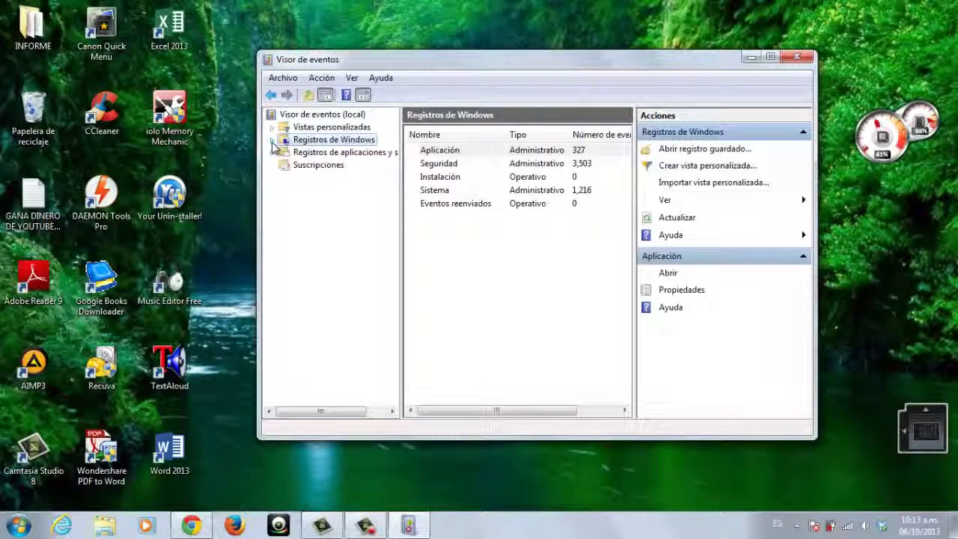
pyautogui.click(273, 143)
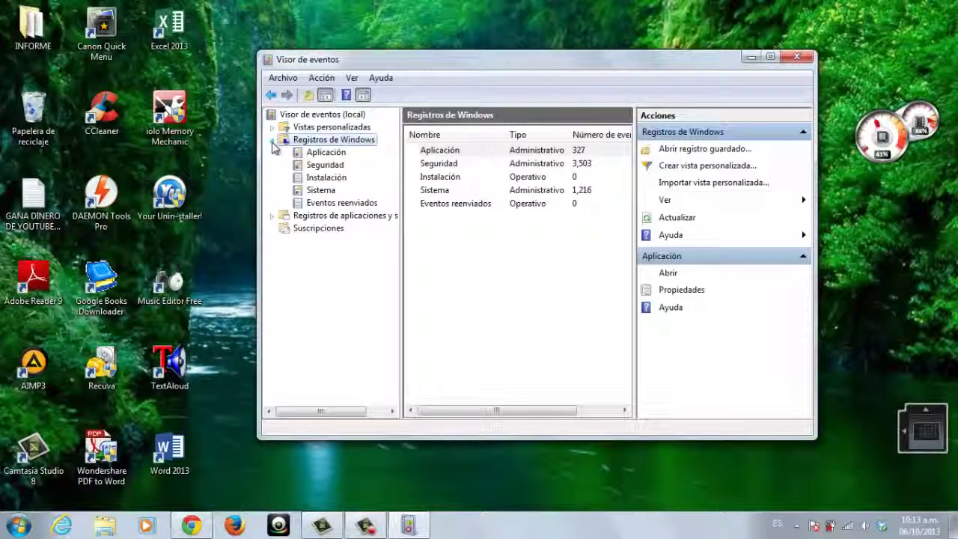
pyautogui.click(326, 153)
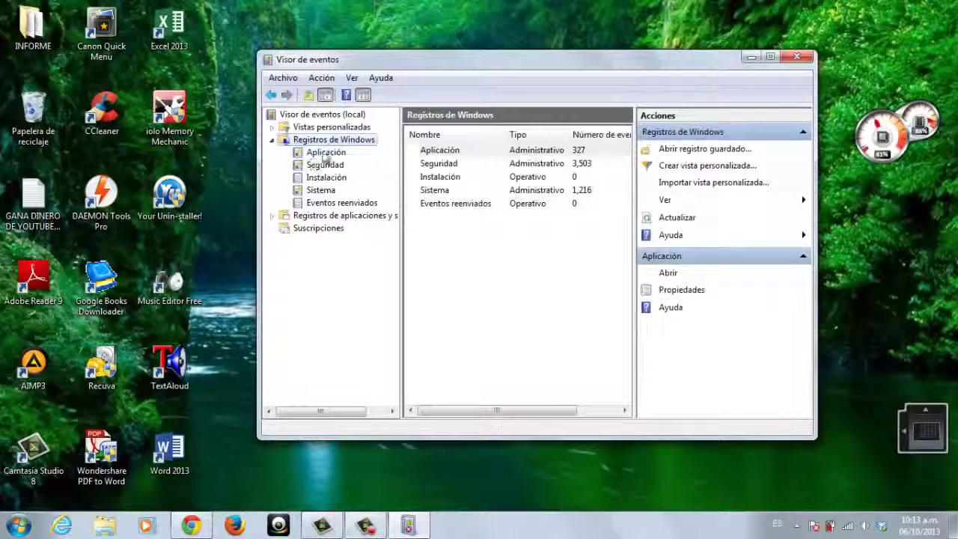
pyautogui.click(325, 153)
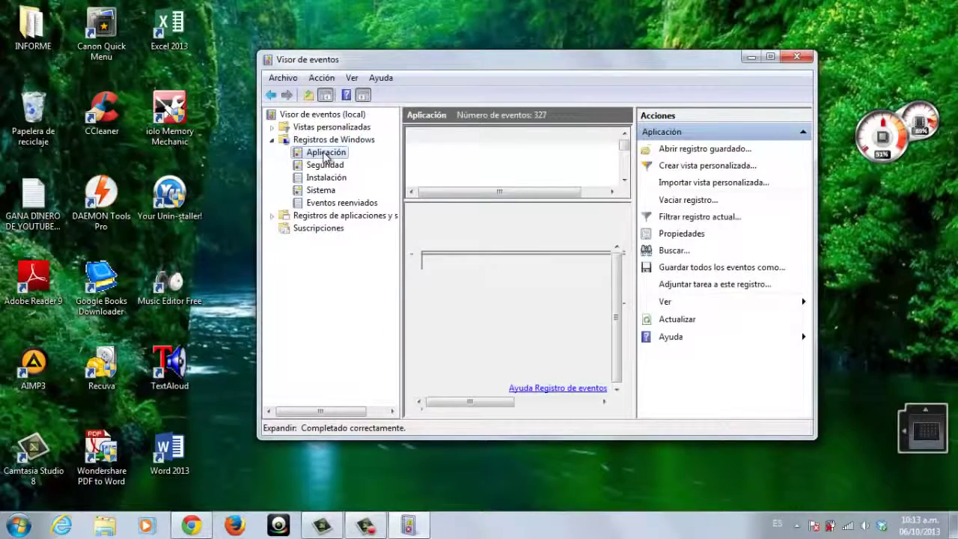
pyautogui.rightClick(325, 155)
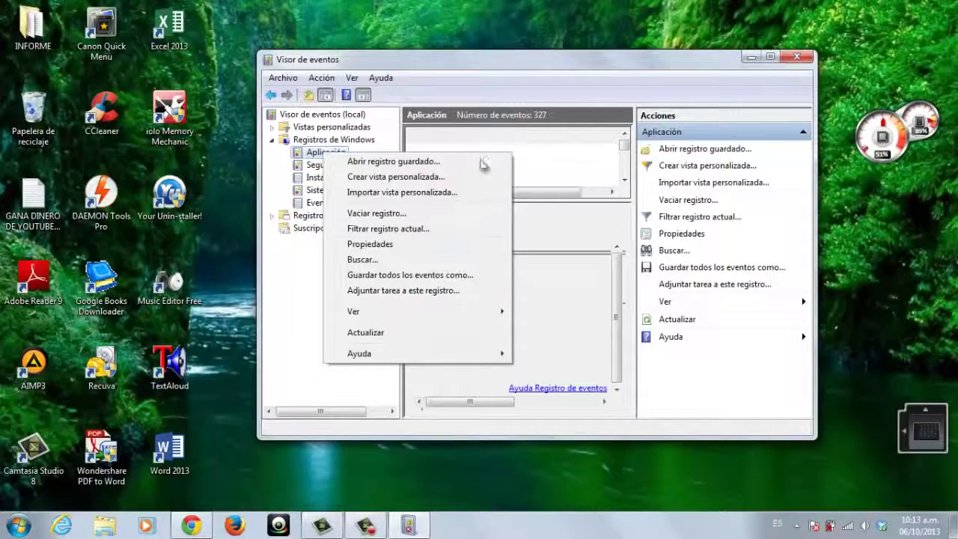
pyautogui.click(395, 214)
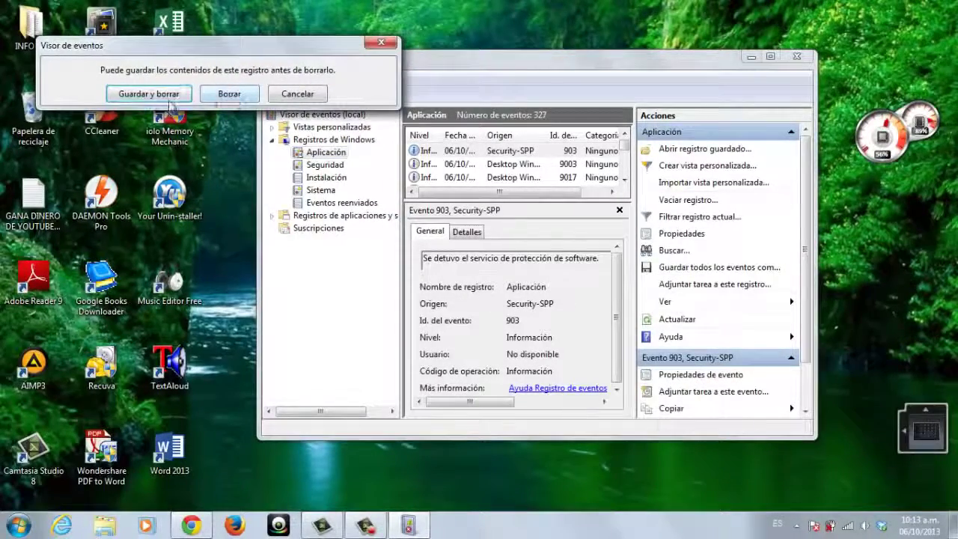
pyautogui.click(230, 95)
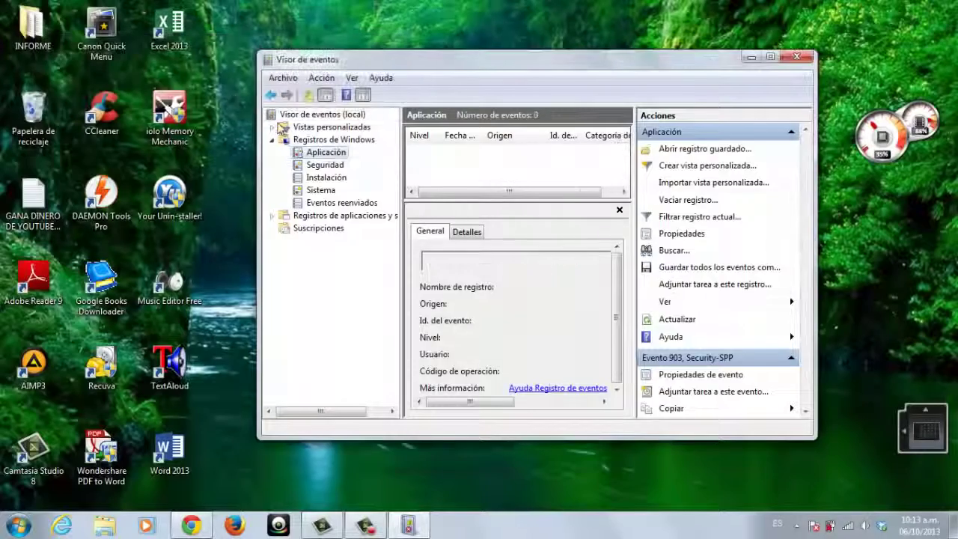
# Display the Seguridad log, and clear the Instalación log under Registros de Windows without saving its contents
pyautogui.click(325, 166)
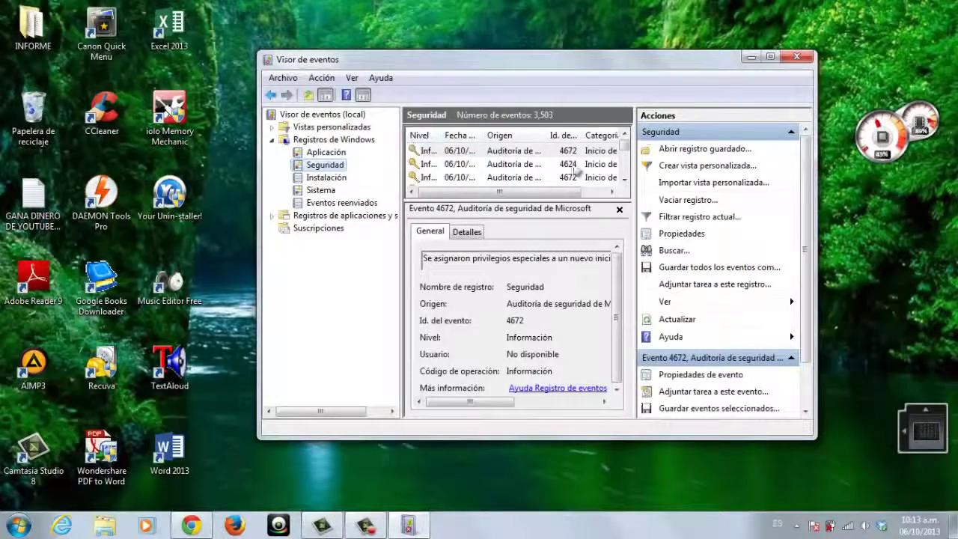
pyautogui.click(318, 181)
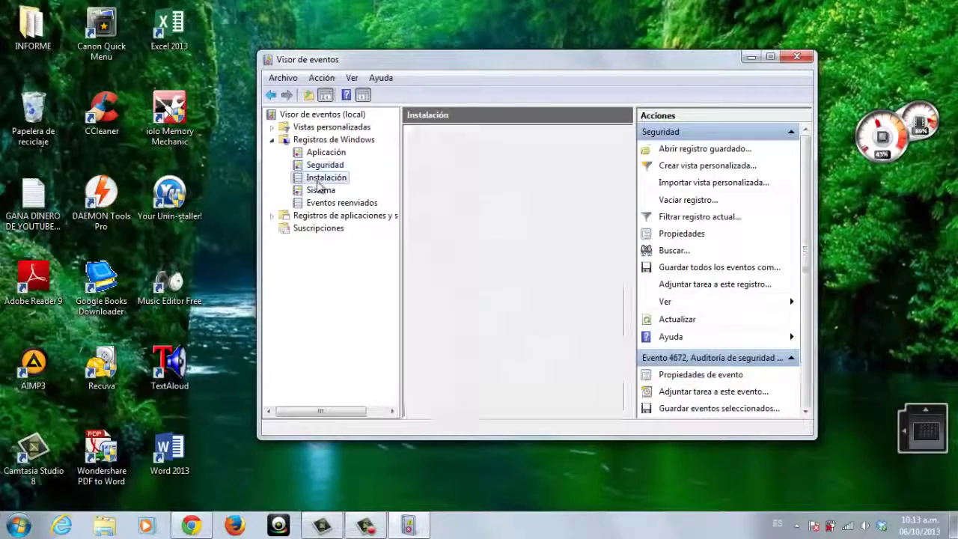
pyautogui.rightClick(322, 180)
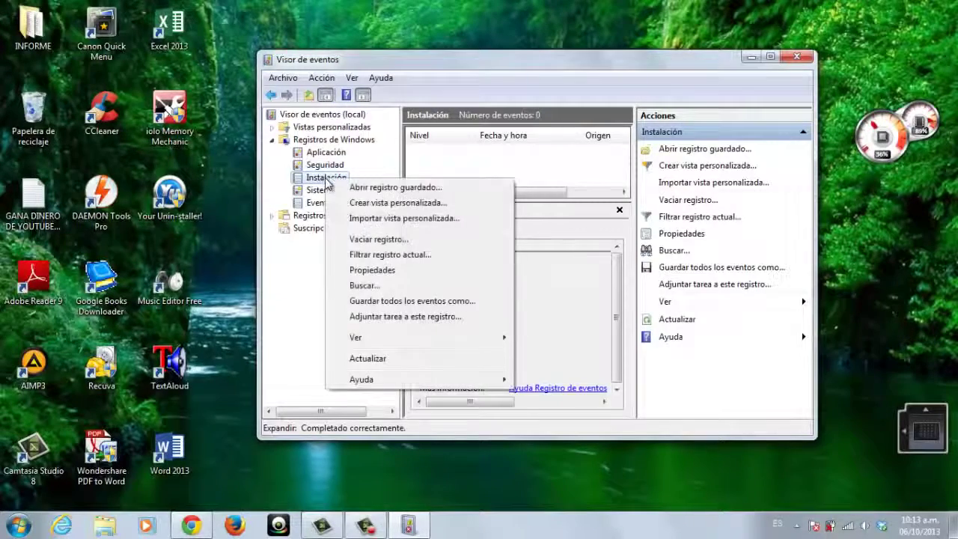
pyautogui.click(378, 239)
pyautogui.click(248, 109)
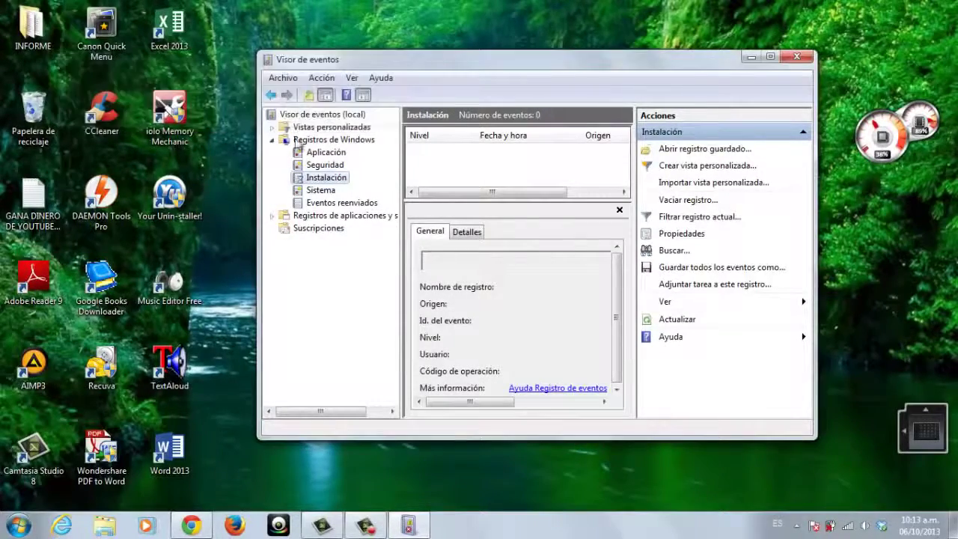
# Clear the Sistema log under Registros de Windows without saving its contents
pyautogui.click(322, 191)
pyautogui.rightClick(325, 192)
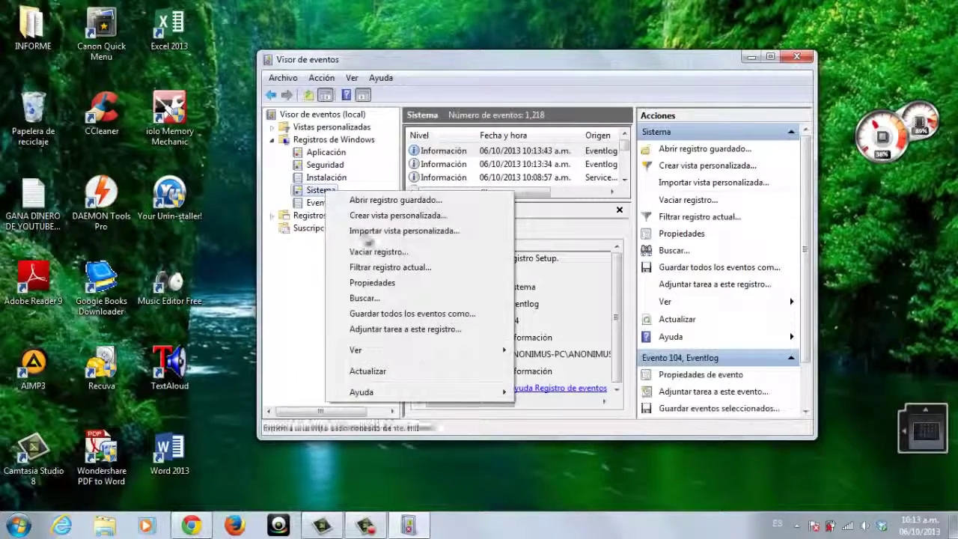
pyautogui.click(378, 252)
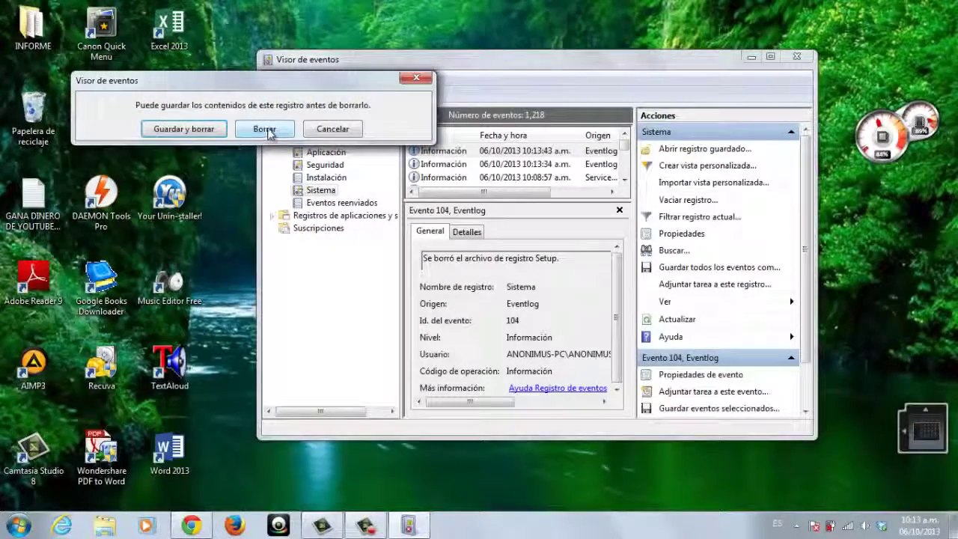
pyautogui.click(266, 130)
# Clear the Eventos reenviados log without saving its contents and close the Visor de eventos
pyautogui.click(330, 205)
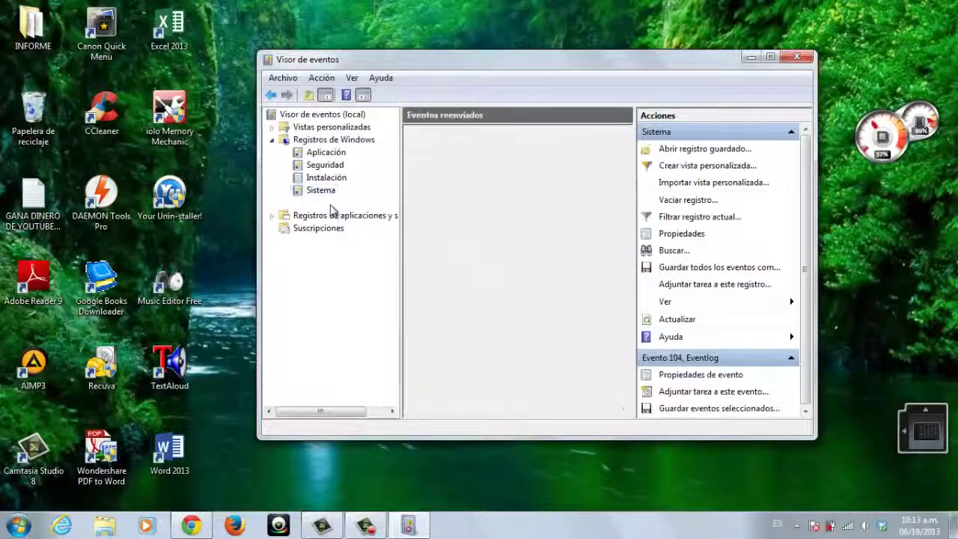
pyautogui.rightClick(332, 204)
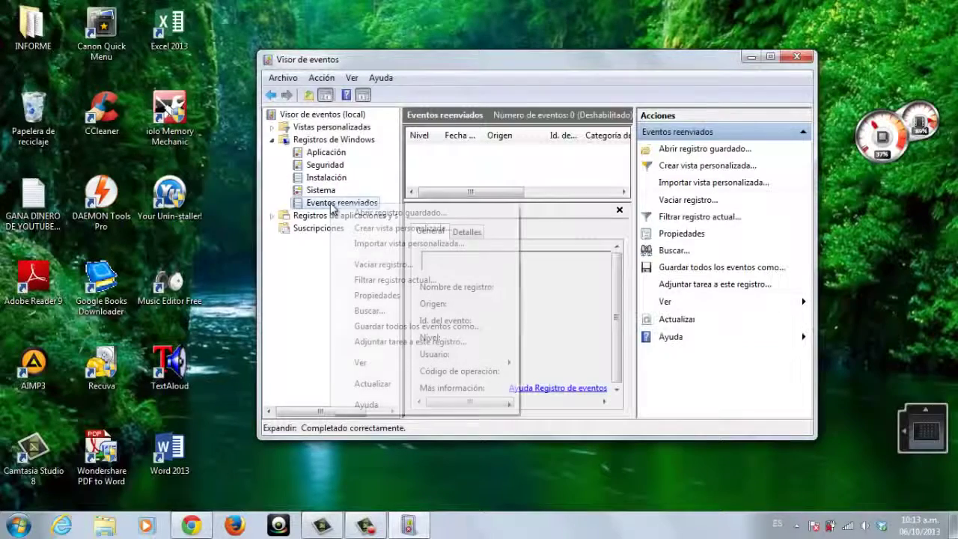
pyautogui.click(383, 264)
pyautogui.click(284, 145)
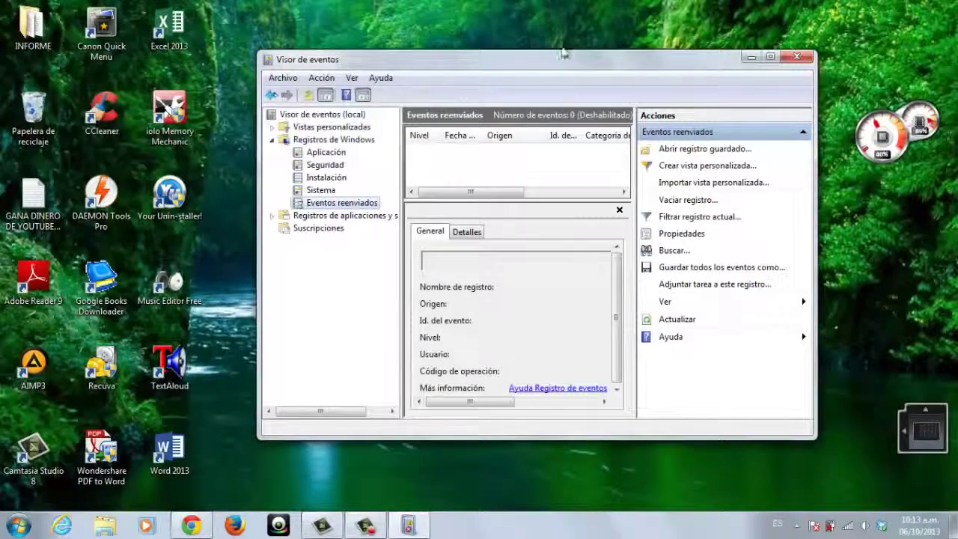
pyautogui.click(796, 56)
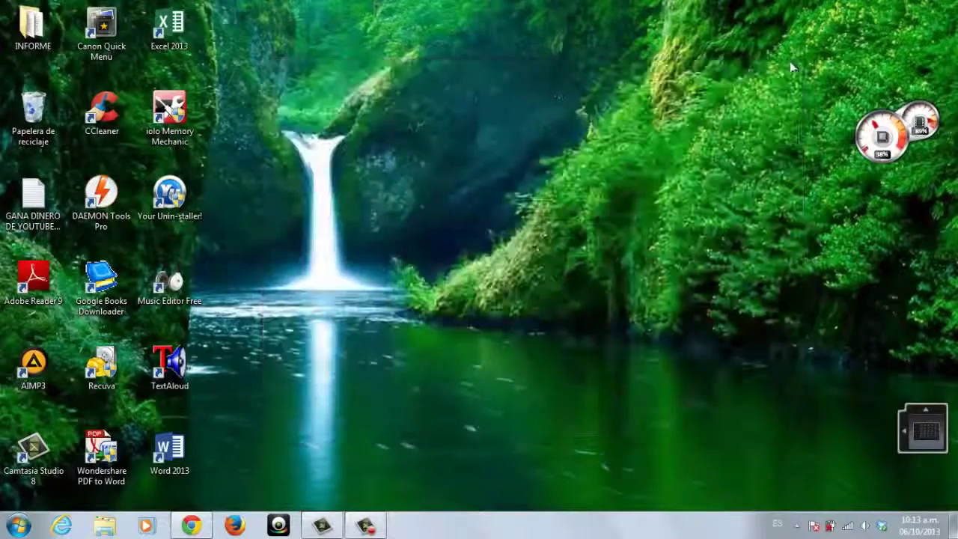
pyautogui.click(15, 531)
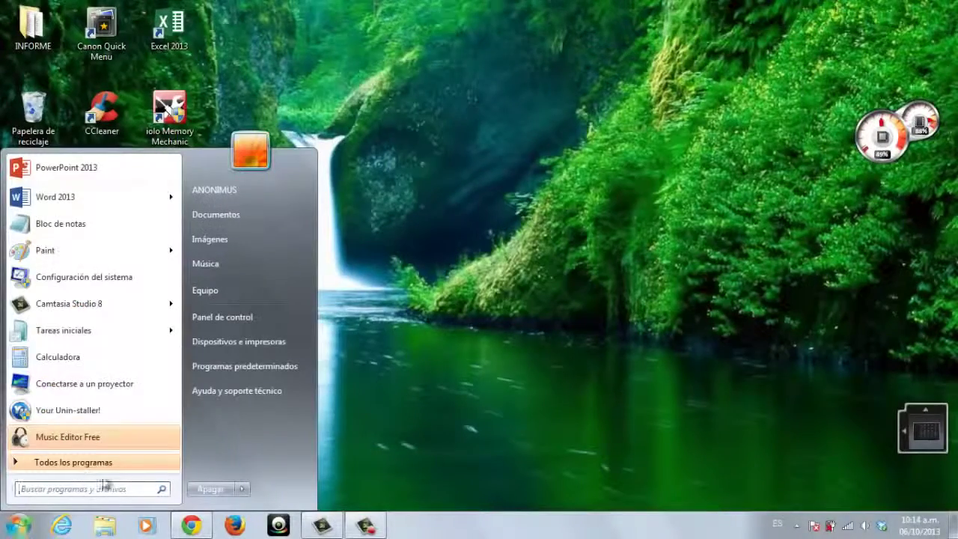
pyautogui.click(97, 463)
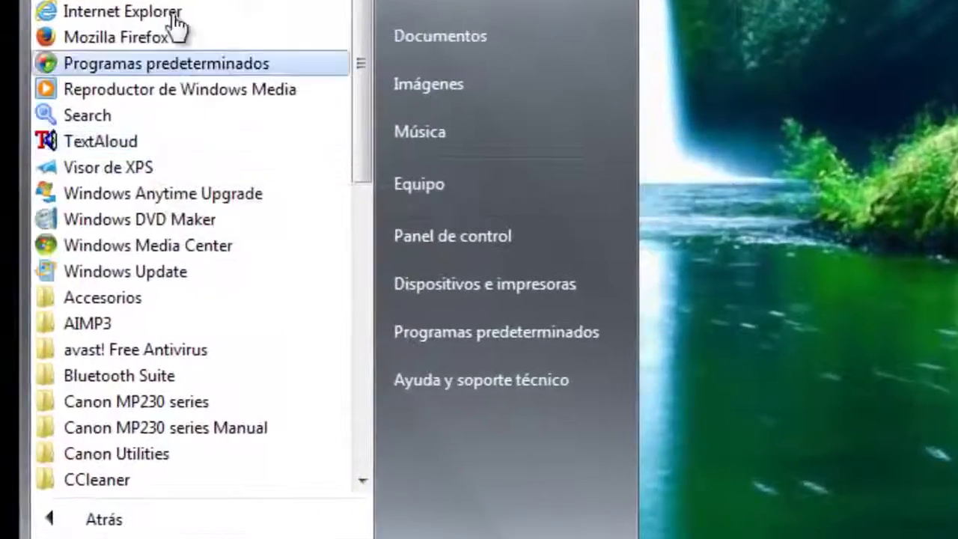
pyautogui.scroll(-2, 177, 22)
pyautogui.click(102, 187)
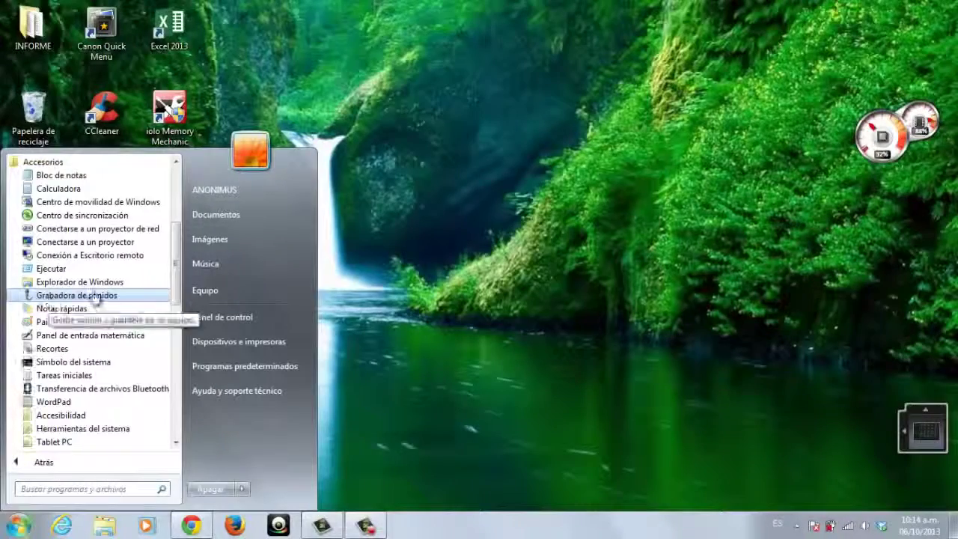
pyautogui.click(49, 271)
pyautogui.moveTo(189, 372); pyautogui.dragTo(275, 247)
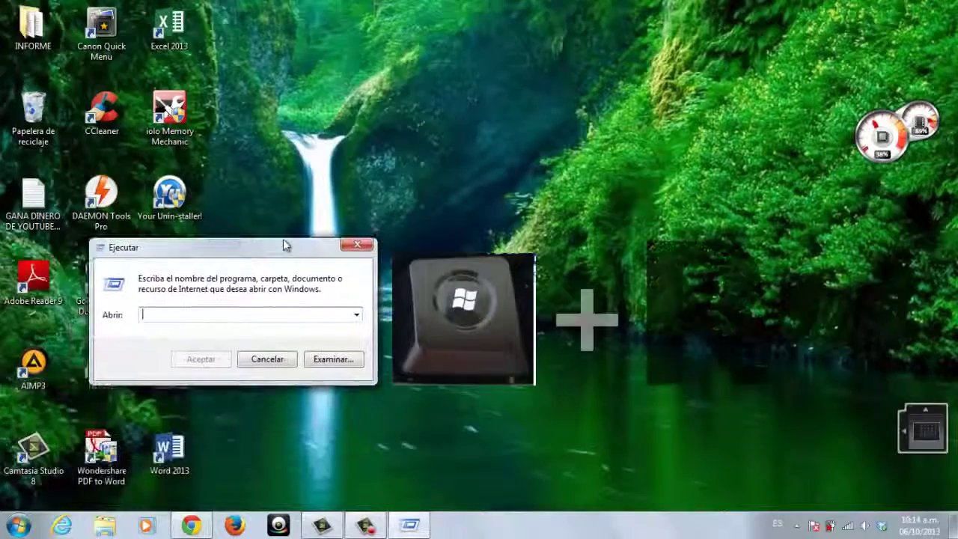
pyautogui.click(358, 246)
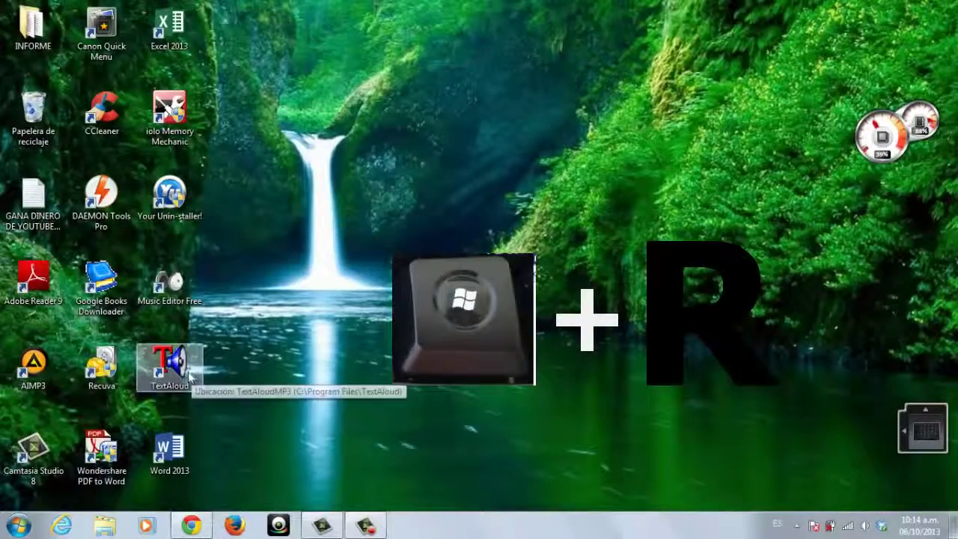
# Open the temporary files folder by running %temp% from the Ejecutar dialog
pyautogui.press('super+r')
pyautogui.write('%t')
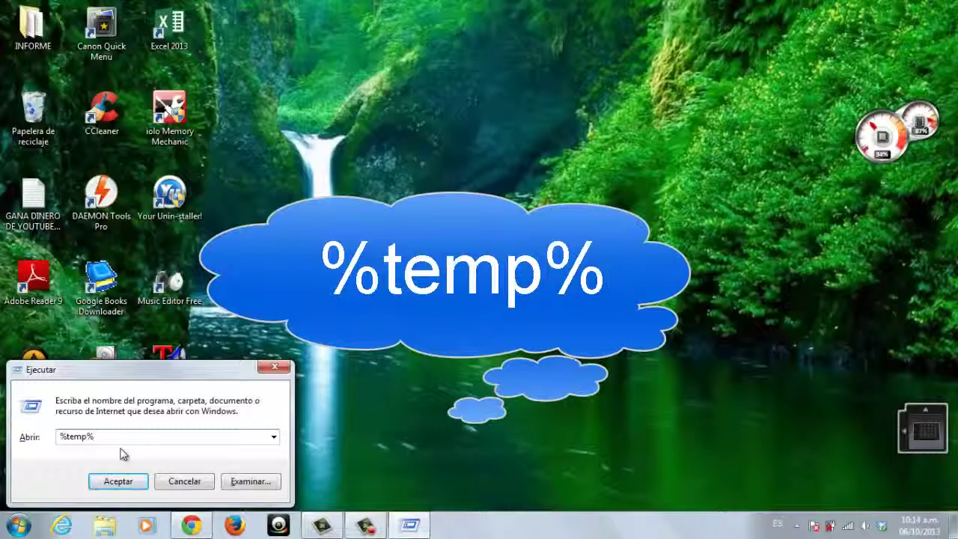
pyautogui.write('emp%')
pyautogui.press('Return')
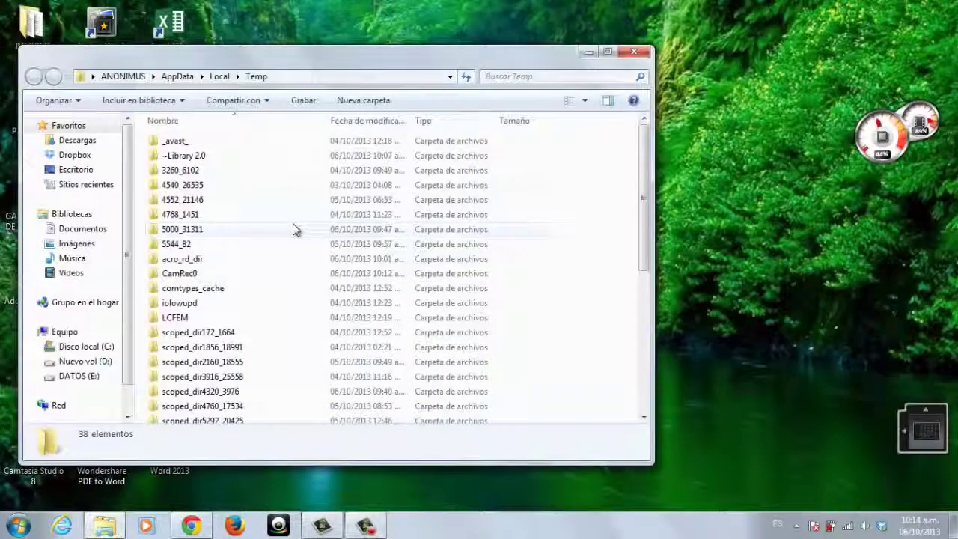
# Select all items in the Temp folder and move them to the Papelera de reciclaje, confirming also for the shared folder
pyautogui.moveTo(645, 187); pyautogui.dragTo(663, 421)
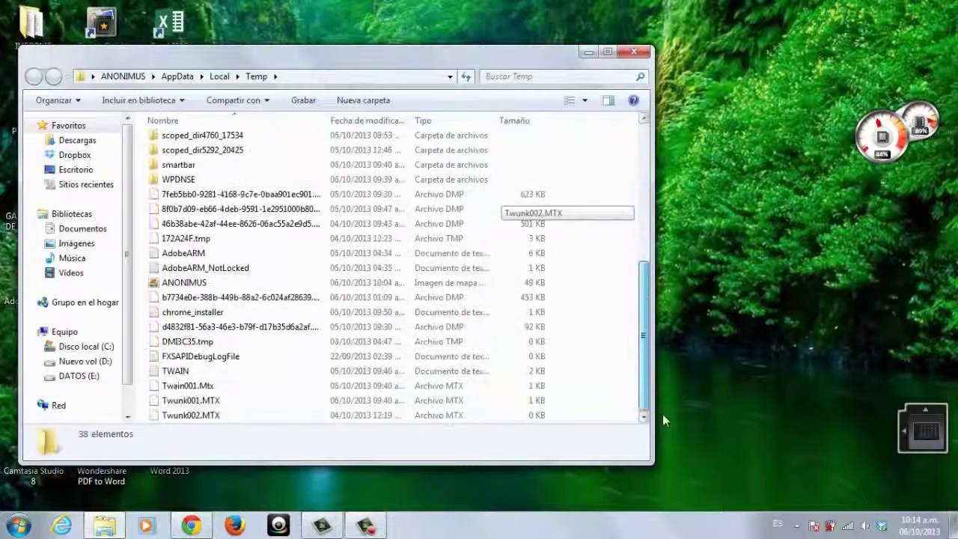
pyautogui.click(329, 268)
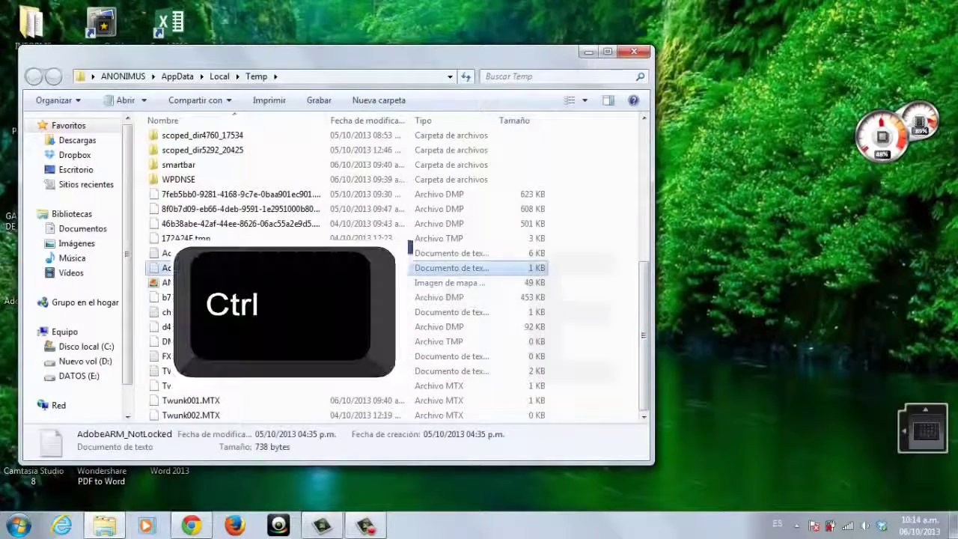
pyautogui.hotkey('ctrl', 'e')
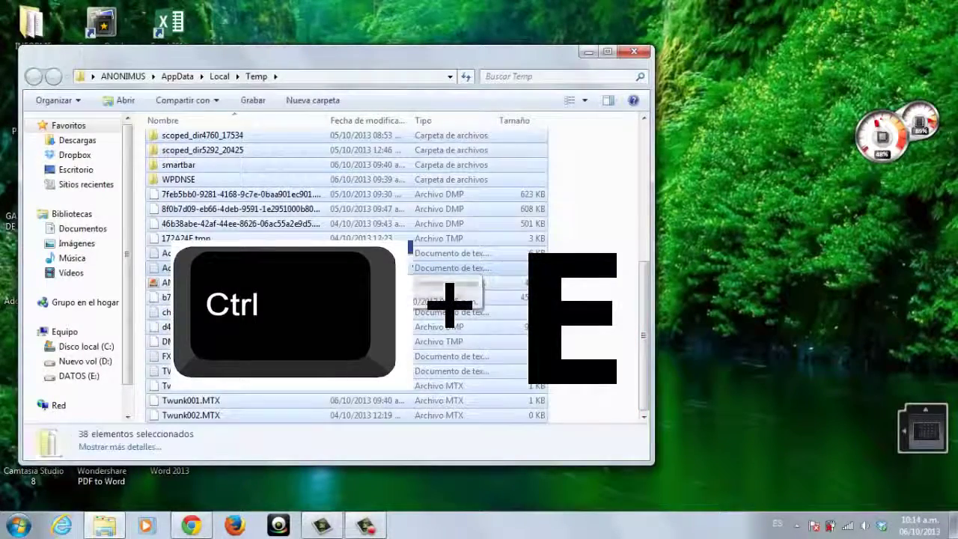
pyautogui.rightClick(341, 169)
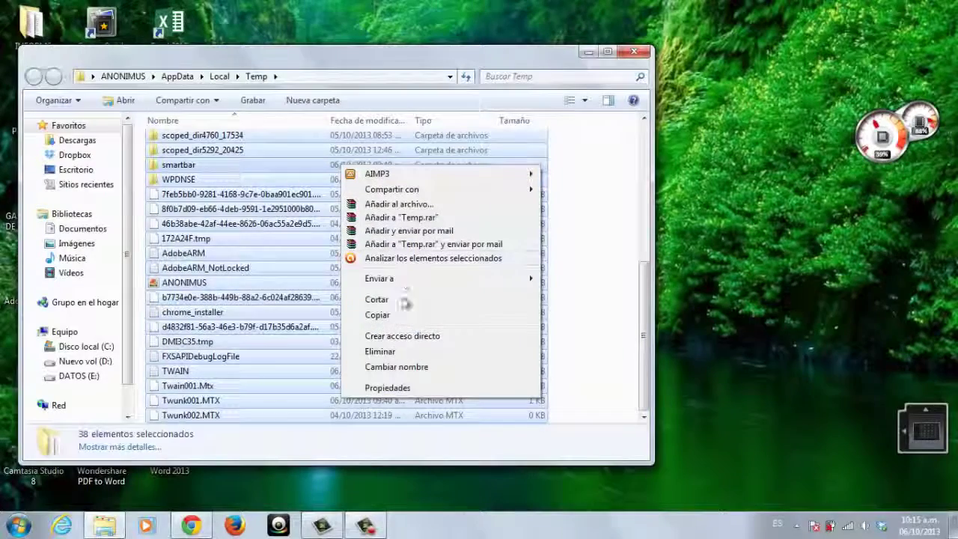
pyautogui.click(388, 353)
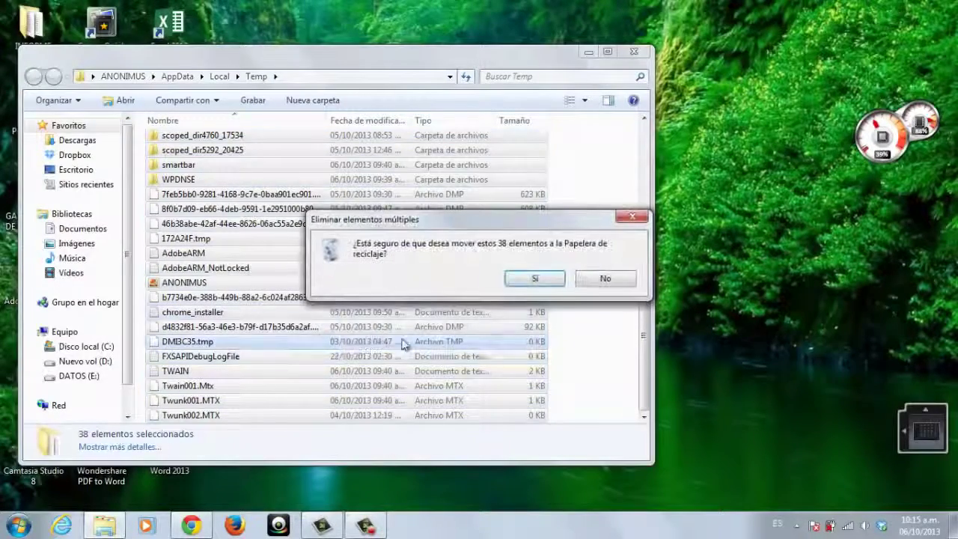
pyautogui.click(530, 282)
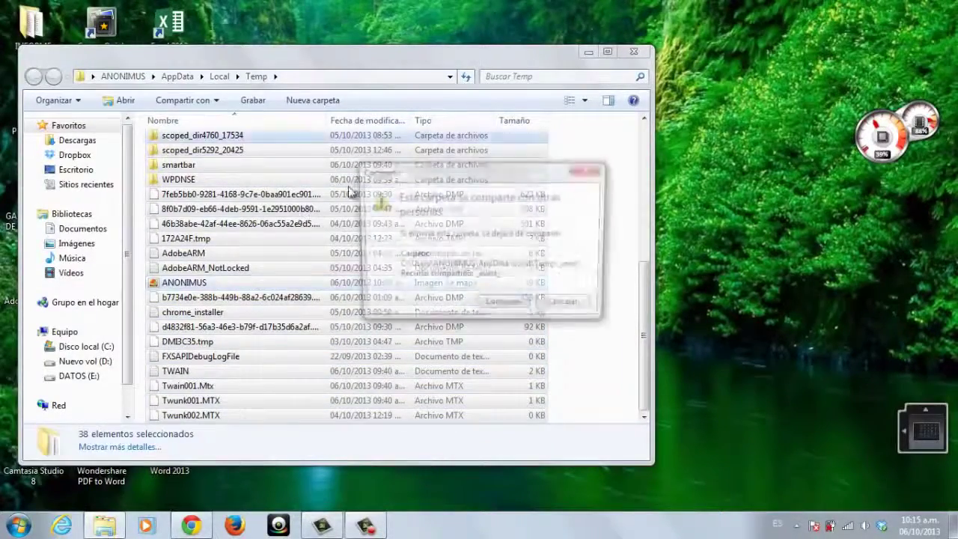
pyautogui.click(504, 307)
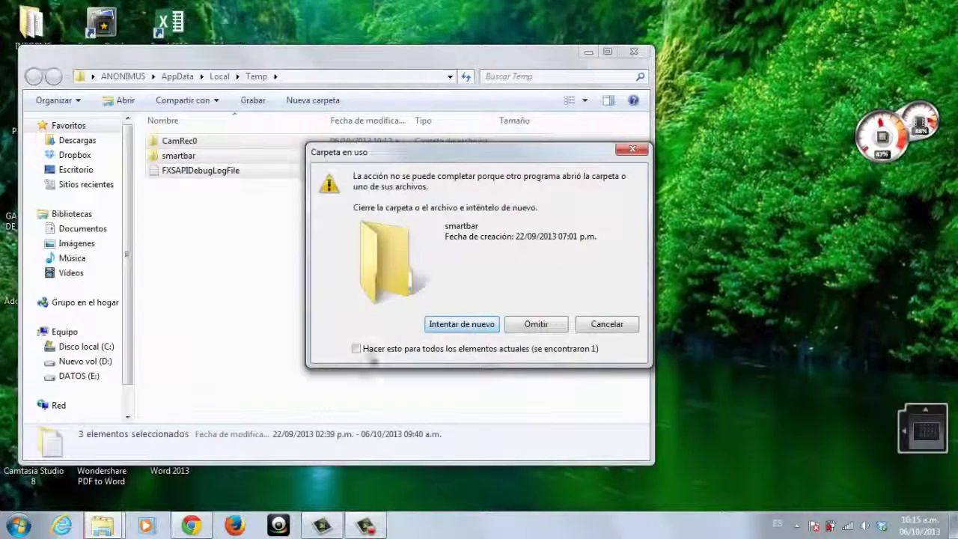
# Retry and skip the in-use smartbar folder, retry the in-use CamRec0 folder for all current items, and close the Temp folder
pyautogui.click(358, 347)
pyautogui.click(468, 322)
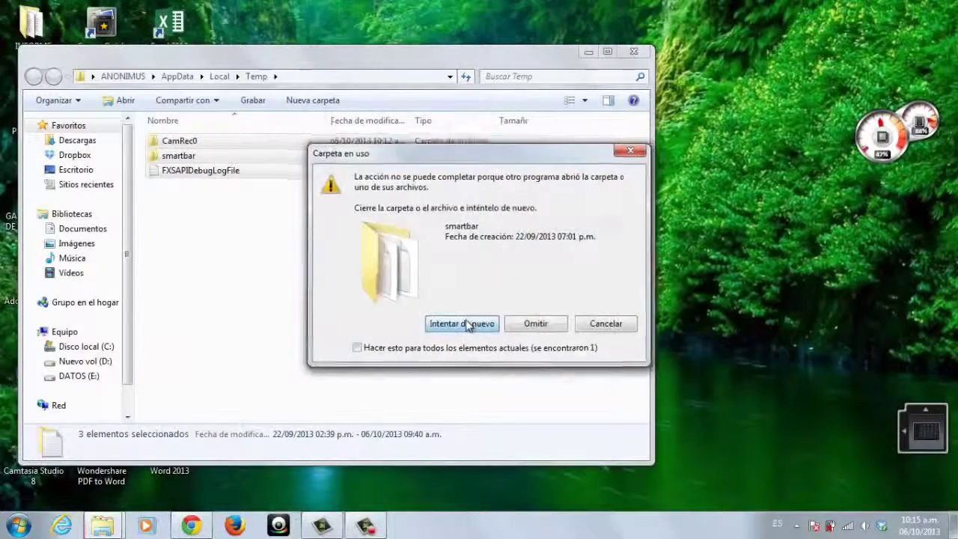
pyautogui.click(527, 330)
pyautogui.click(522, 332)
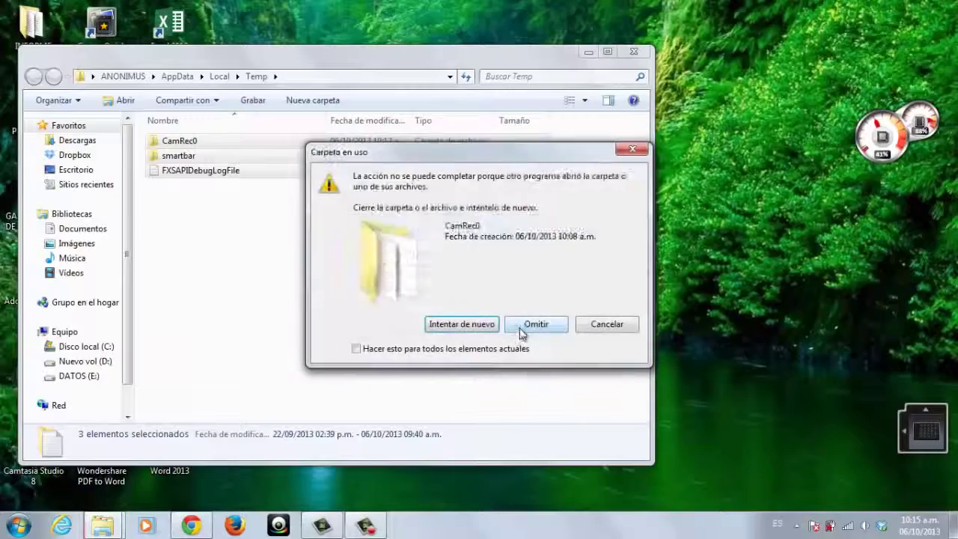
pyautogui.click(357, 348)
pyautogui.click(464, 324)
pyautogui.click(634, 52)
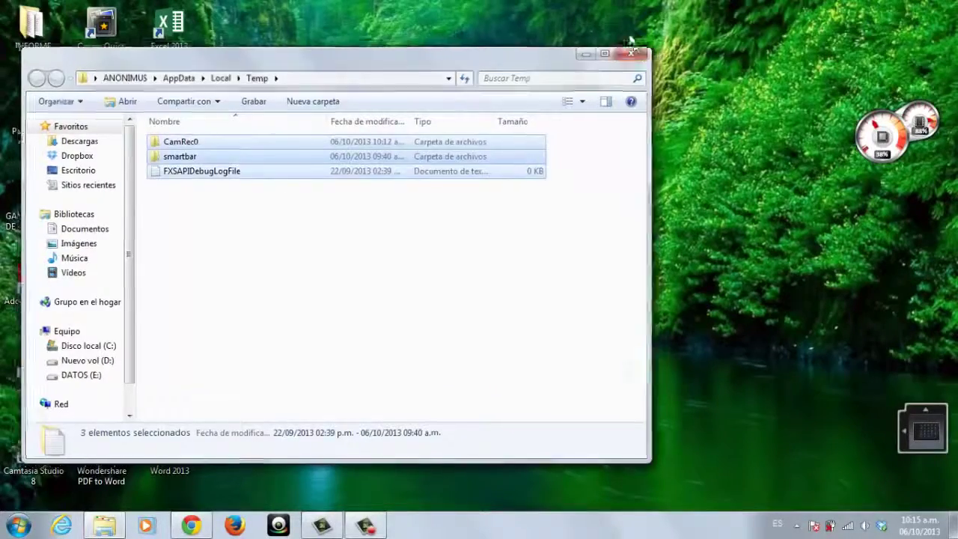
# Open the Papelera de reciclaje, empty it permanently and close its window
pyautogui.doubleClick(37, 101)
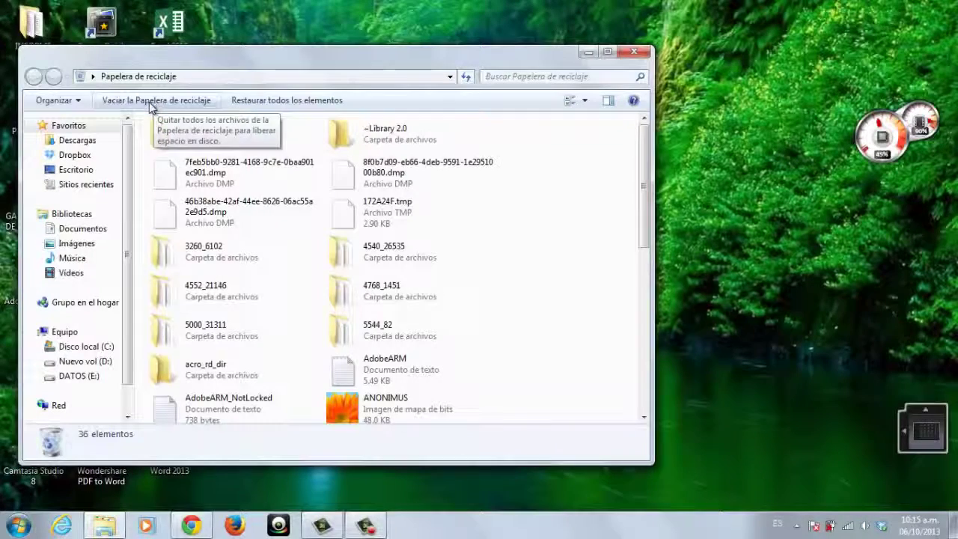
pyautogui.click(153, 101)
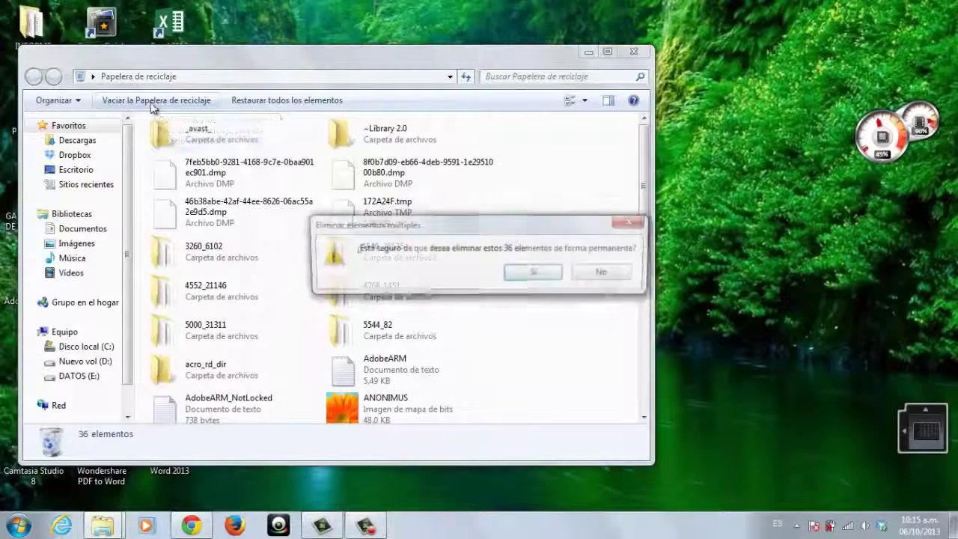
pyautogui.click(533, 274)
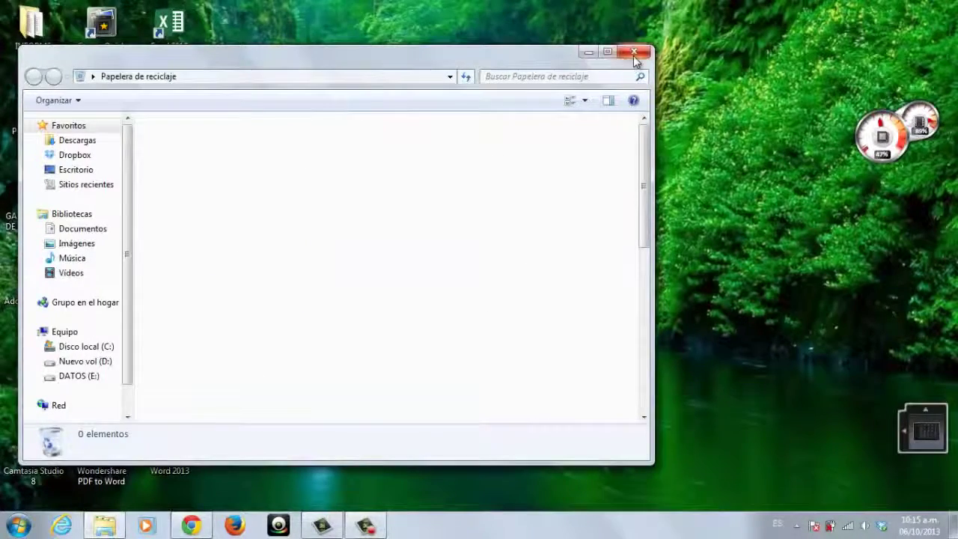
pyautogui.click(633, 54)
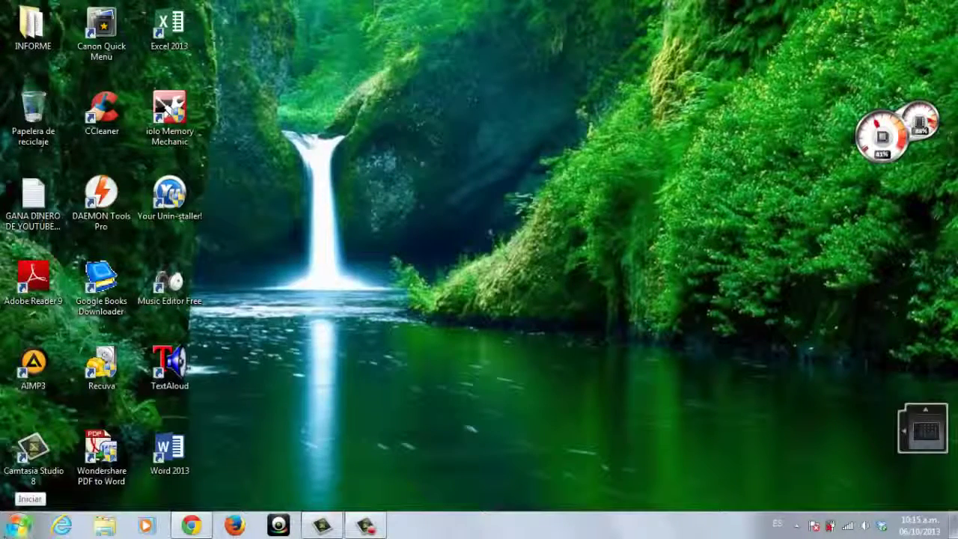
# Open Equipo in a maximized window and display the system properties to check the installed RAM
pyautogui.click(18, 524)
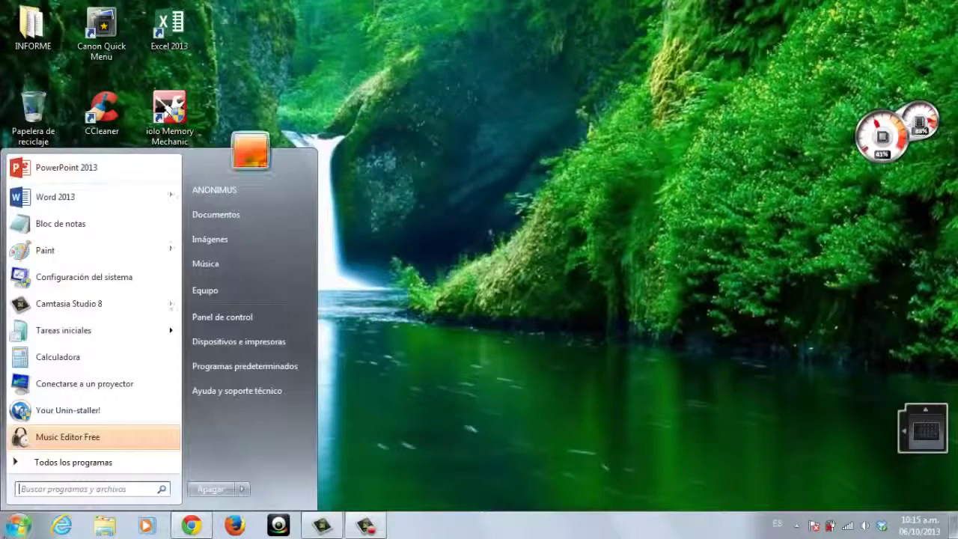
pyautogui.click(214, 294)
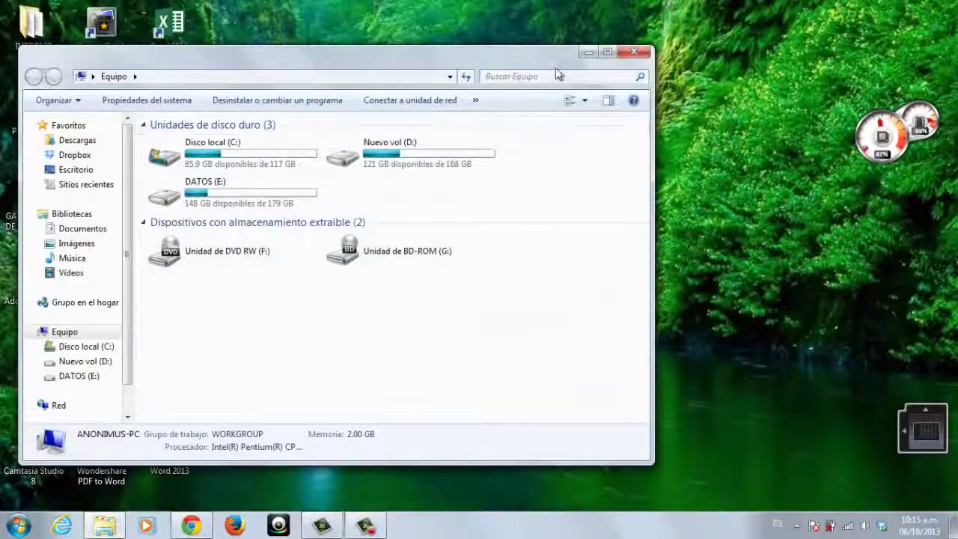
pyautogui.click(607, 52)
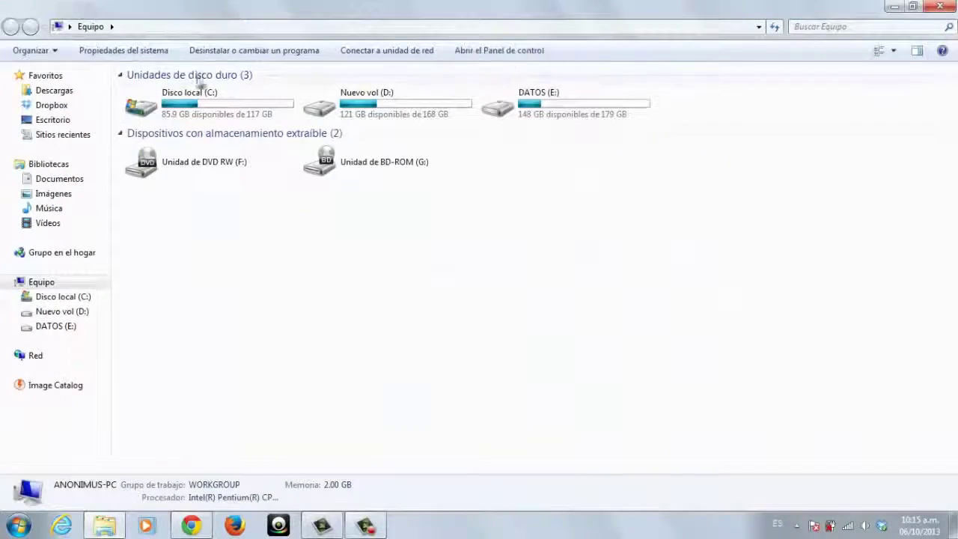
pyautogui.click(114, 50)
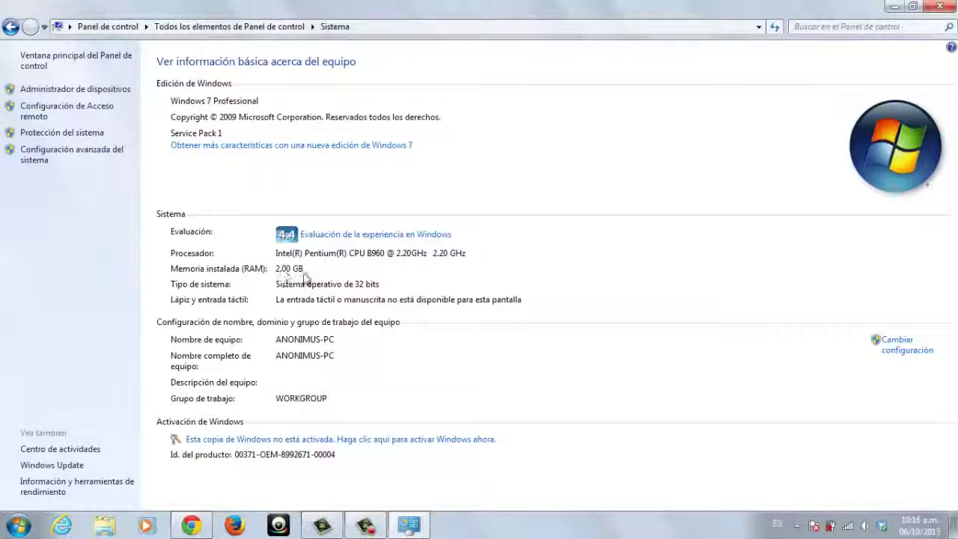
# Open the performance options from the advanced system settings and choose Ajustar para obtener el mejor rendimiento for the visual effects
pyautogui.click(50, 157)
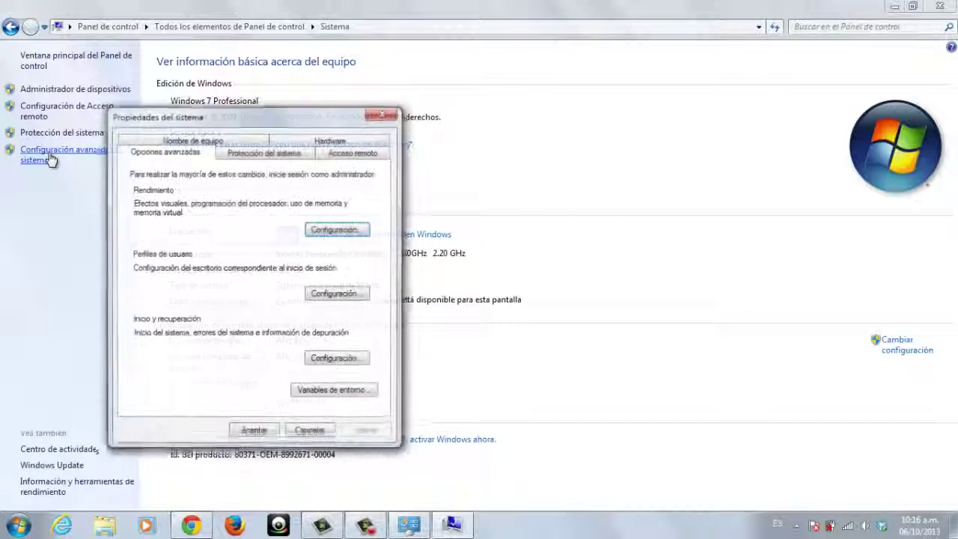
pyautogui.moveTo(251, 121); pyautogui.dragTo(179, 52)
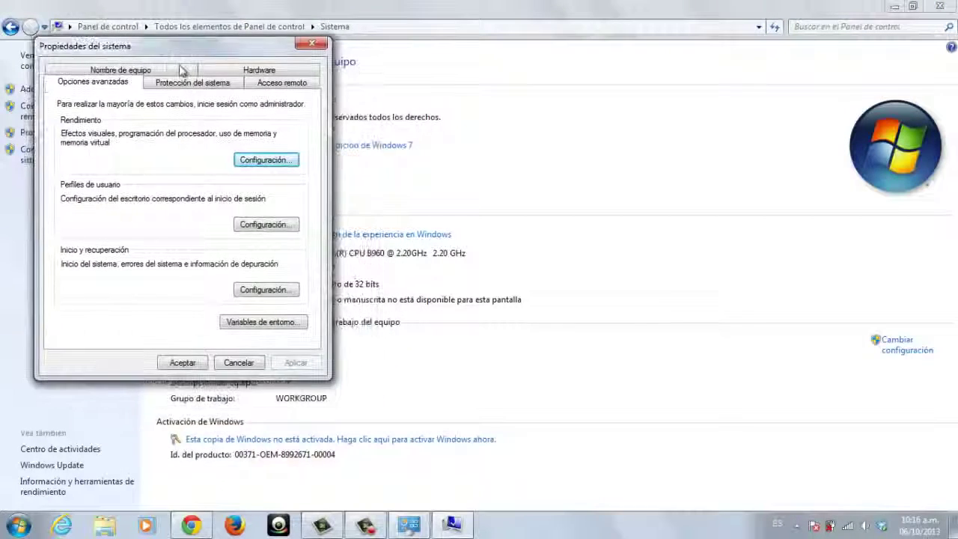
pyautogui.click(262, 162)
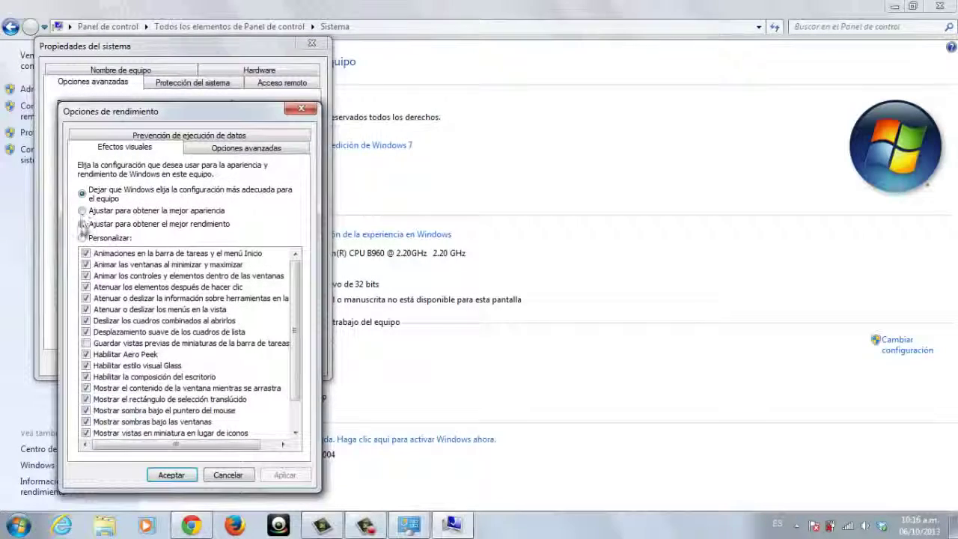
pyautogui.click(83, 226)
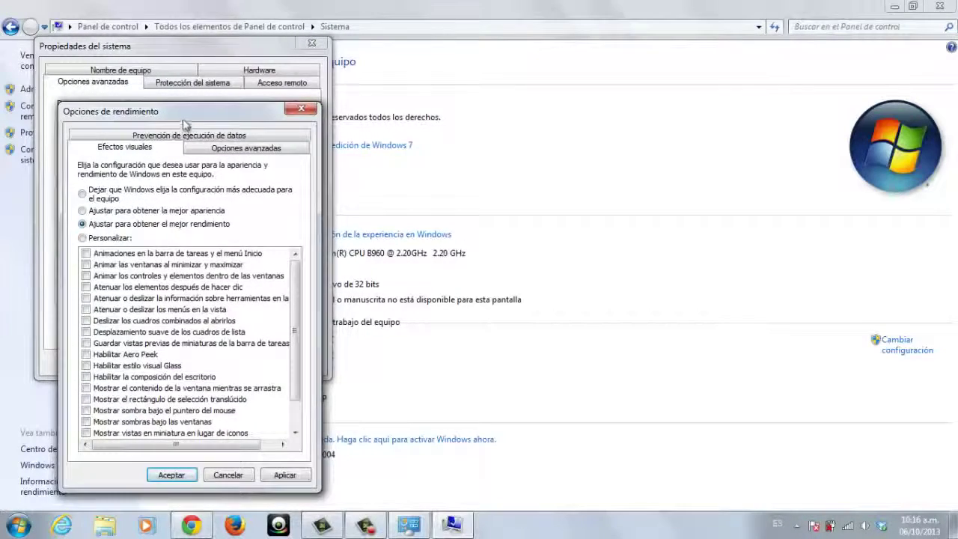
pyautogui.moveTo(182, 116); pyautogui.dragTo(191, 43)
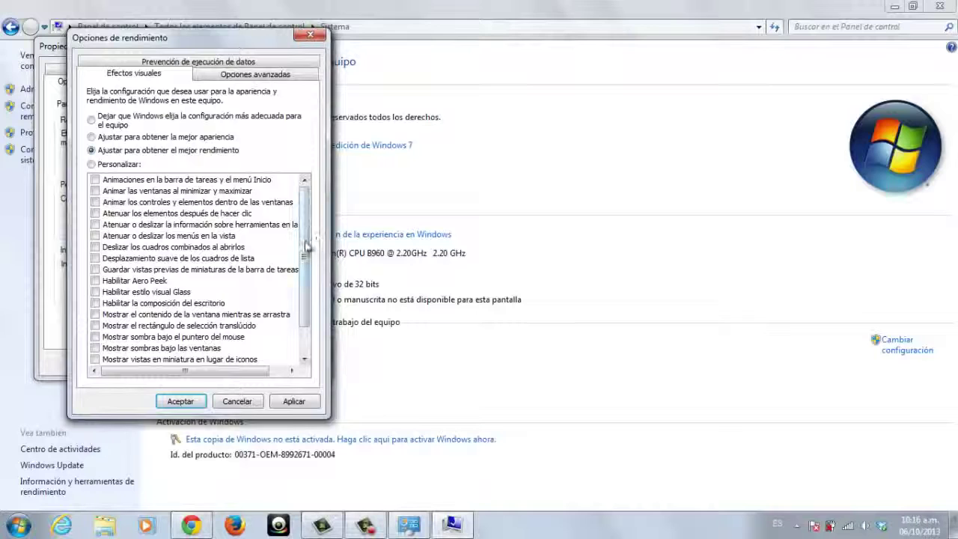
# Enable the last five visual effects, Habilitar la composición del escritorio and Mostrar el contenido de la ventana mientras se arrastra, and accept the settings
pyautogui.scroll(-1, 307, 247)
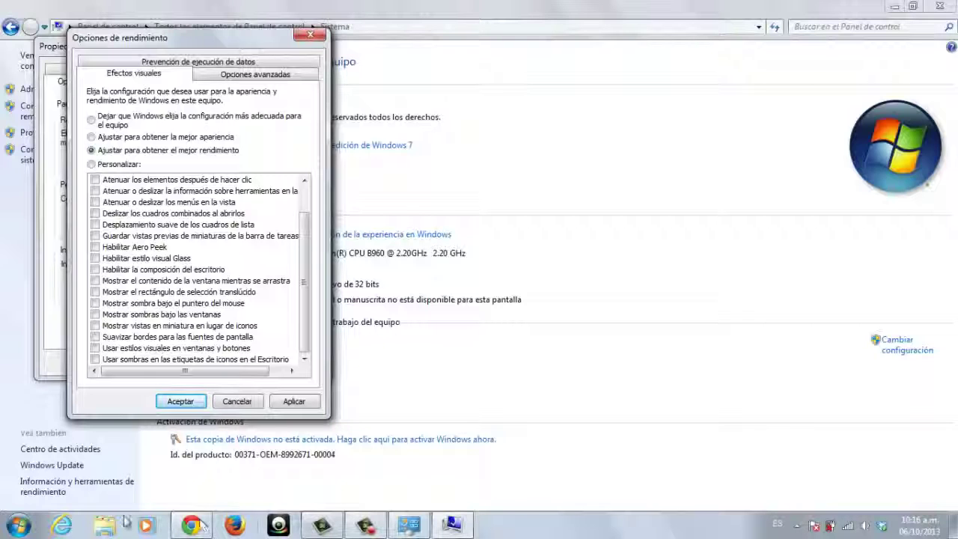
pyautogui.click(95, 359)
pyautogui.click(95, 348)
pyautogui.click(96, 337)
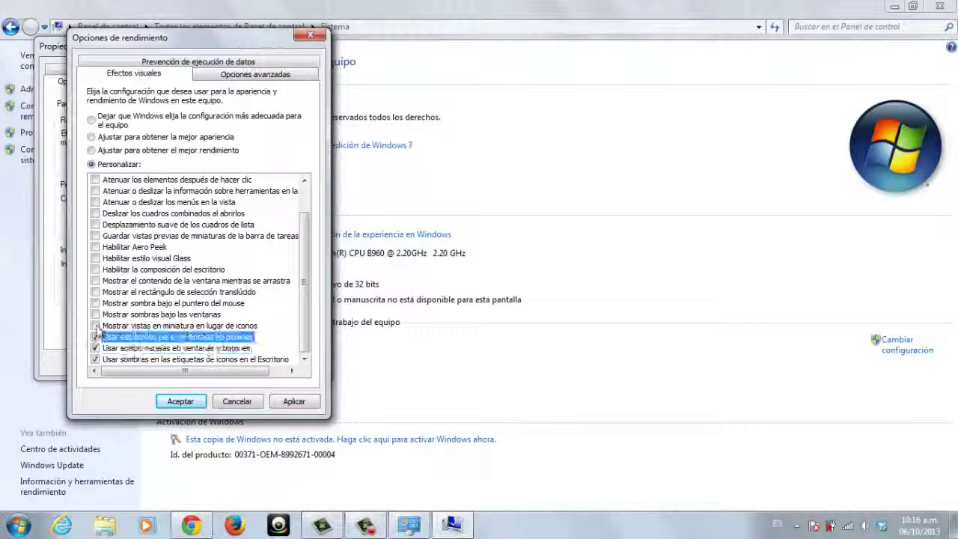
pyautogui.click(95, 326)
pyautogui.click(95, 314)
pyautogui.click(95, 269)
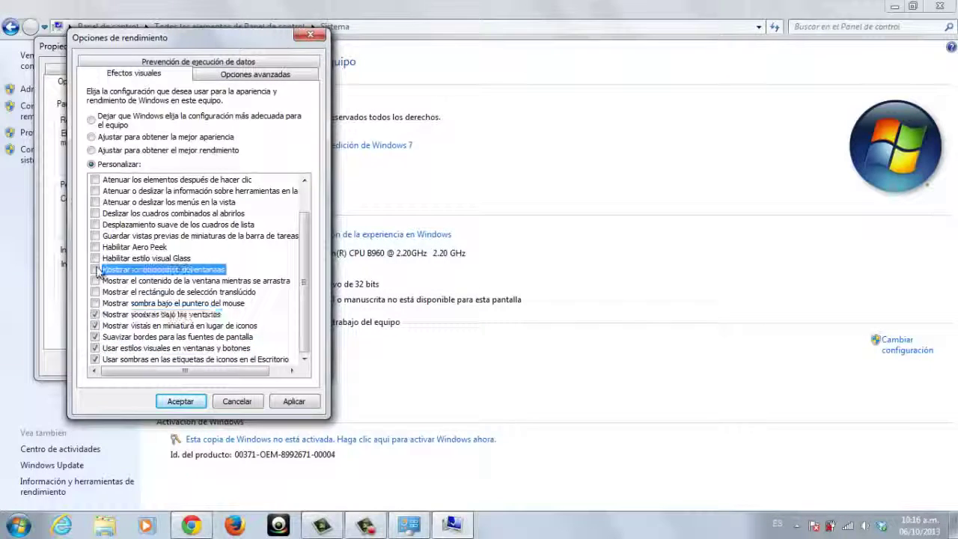
pyautogui.click(95, 281)
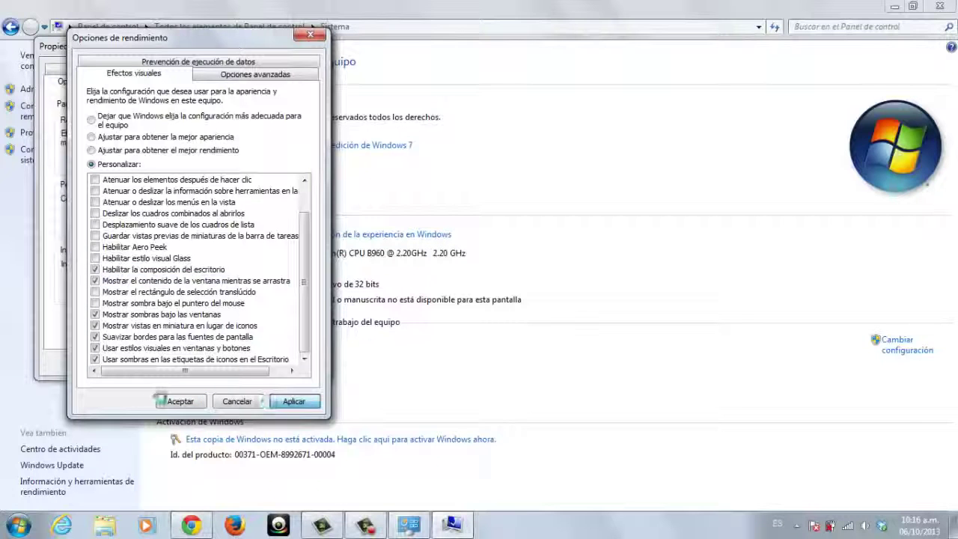
pyautogui.click(173, 403)
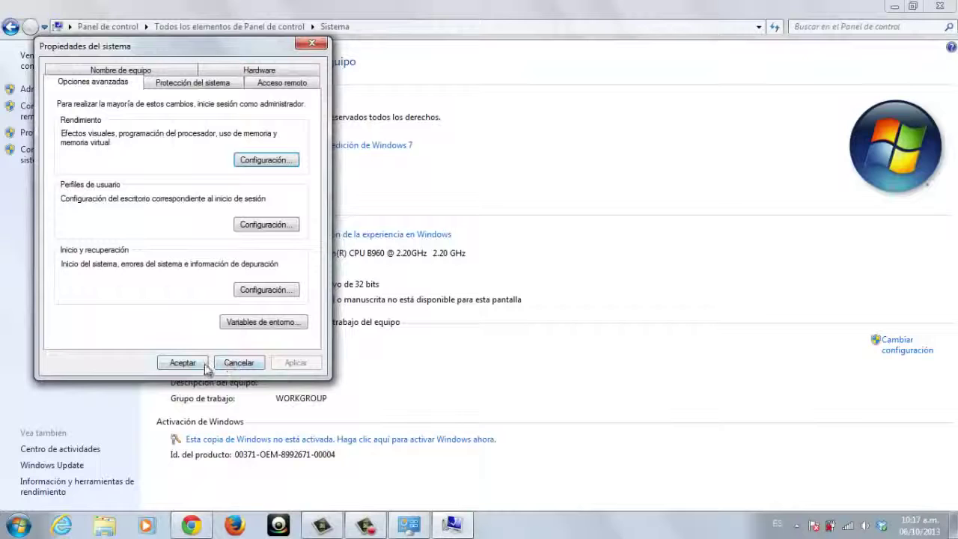
# In the virtual memory settings, turn off automatic paging file management and give drive C: a custom initial size of 2000 MB
pyautogui.click(260, 163)
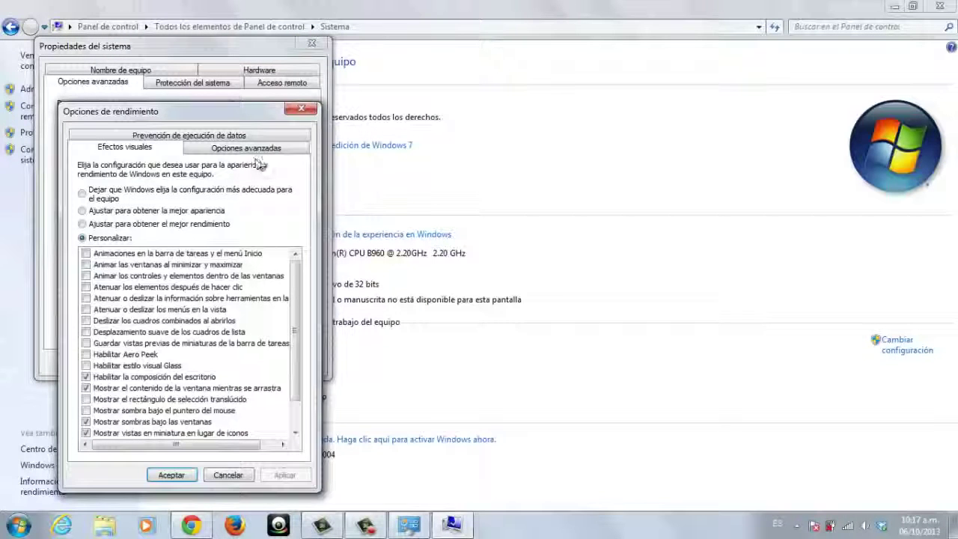
pyautogui.click(233, 152)
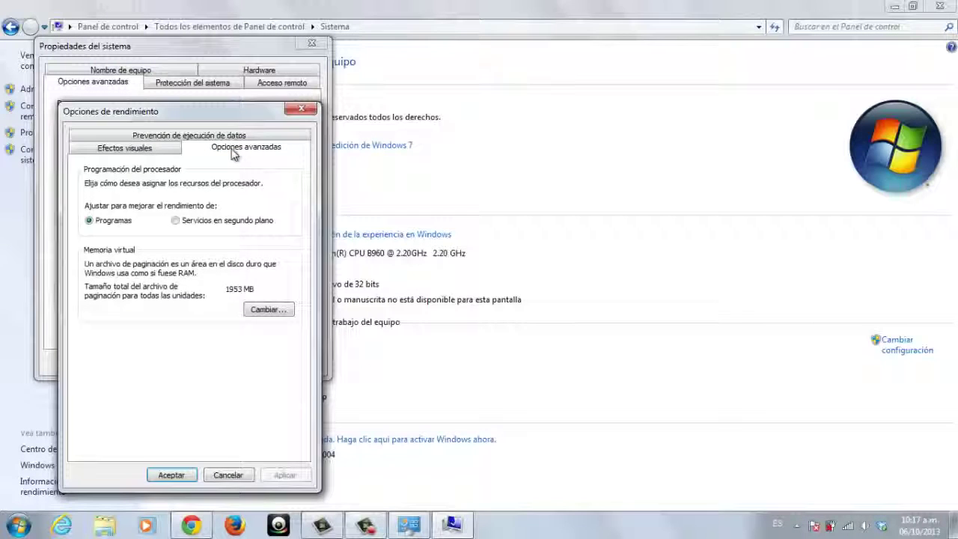
pyautogui.click(268, 309)
pyautogui.click(94, 168)
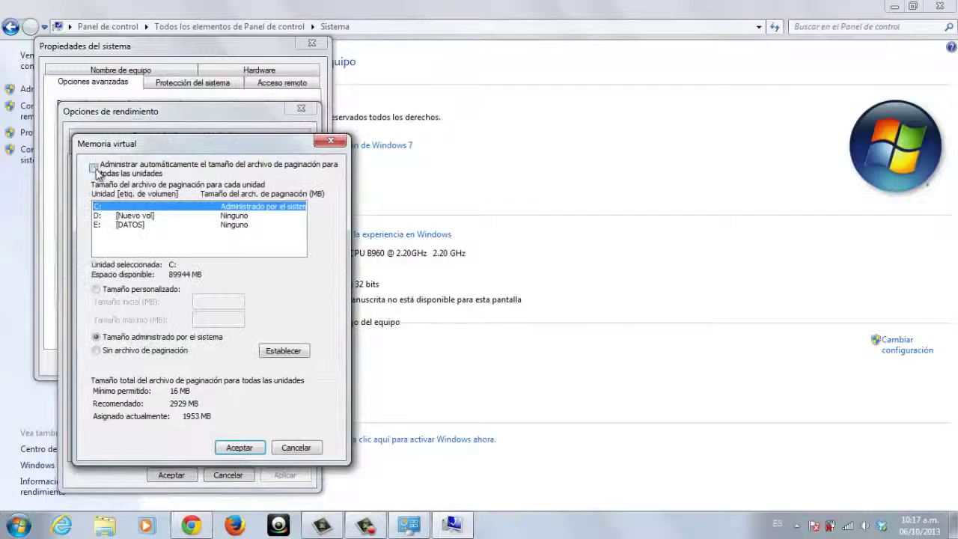
pyautogui.click(96, 289)
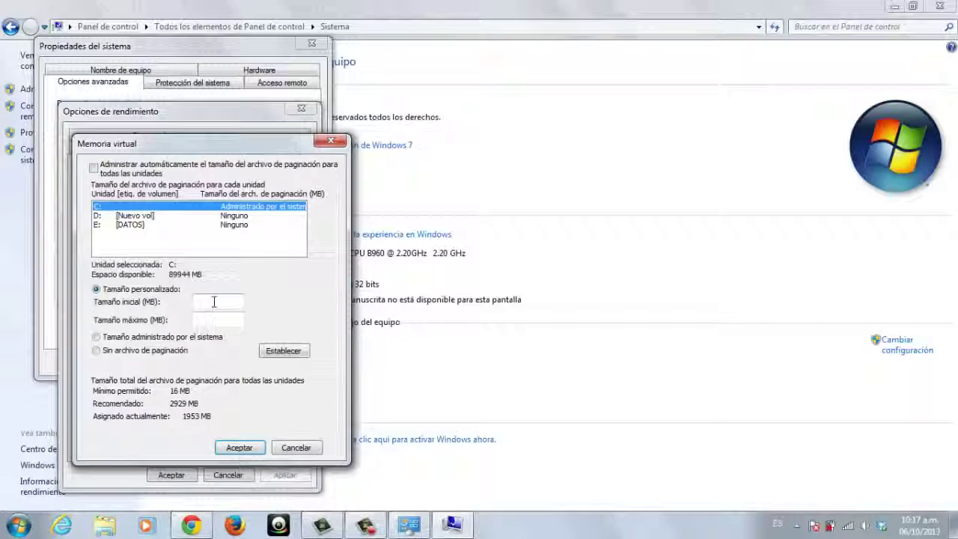
pyautogui.click(215, 302)
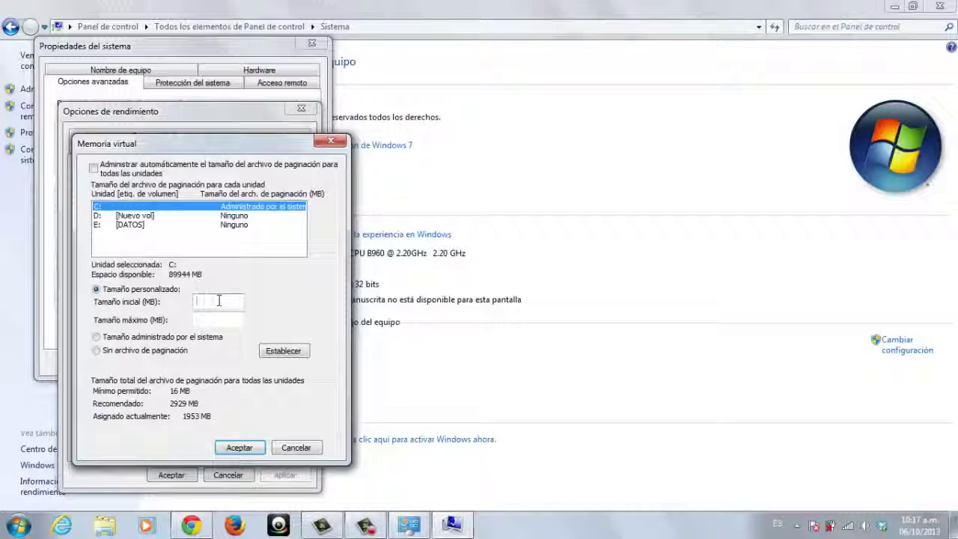
pyautogui.write('2')
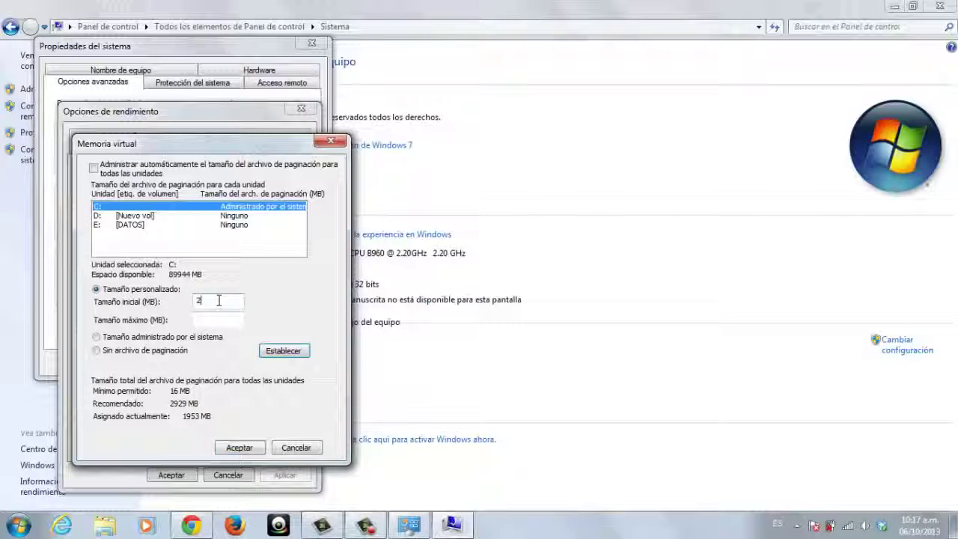
pyautogui.write('000')
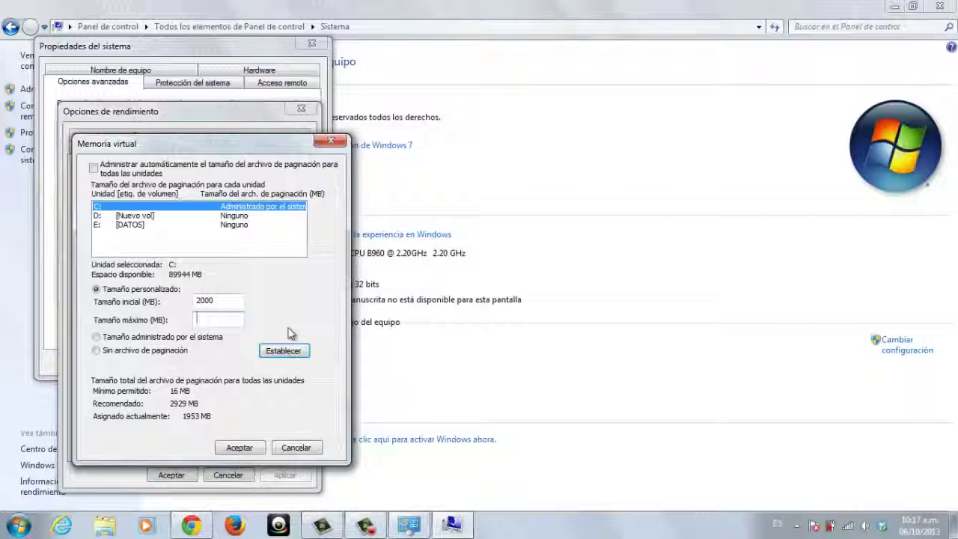
# Try a custom paging file size for drive C: of 4000 MB initial and 8000 MB maximum
pyautogui.moveTo(225, 300); pyautogui.dragTo(160, 298)
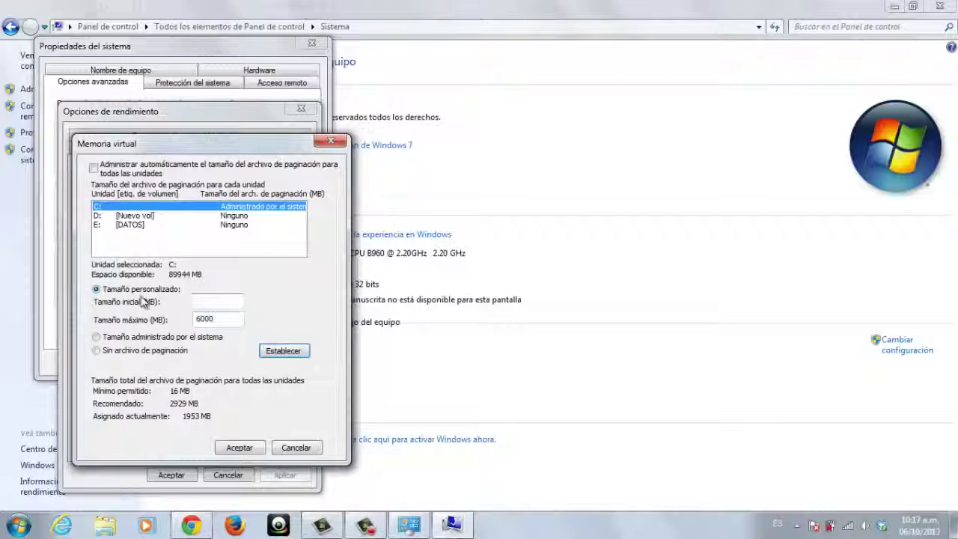
pyautogui.write('4')
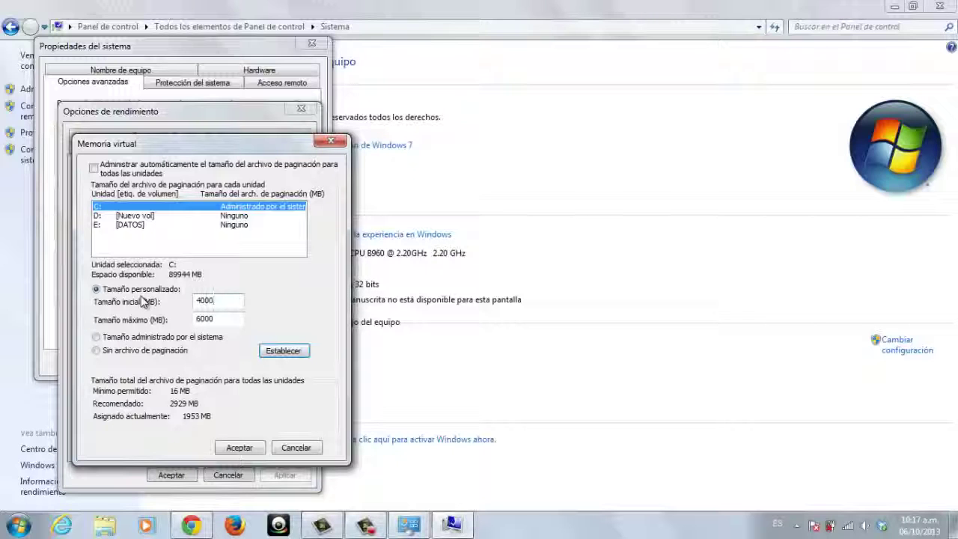
pyautogui.write('000')
pyautogui.press('Tab')
pyautogui.write('8')
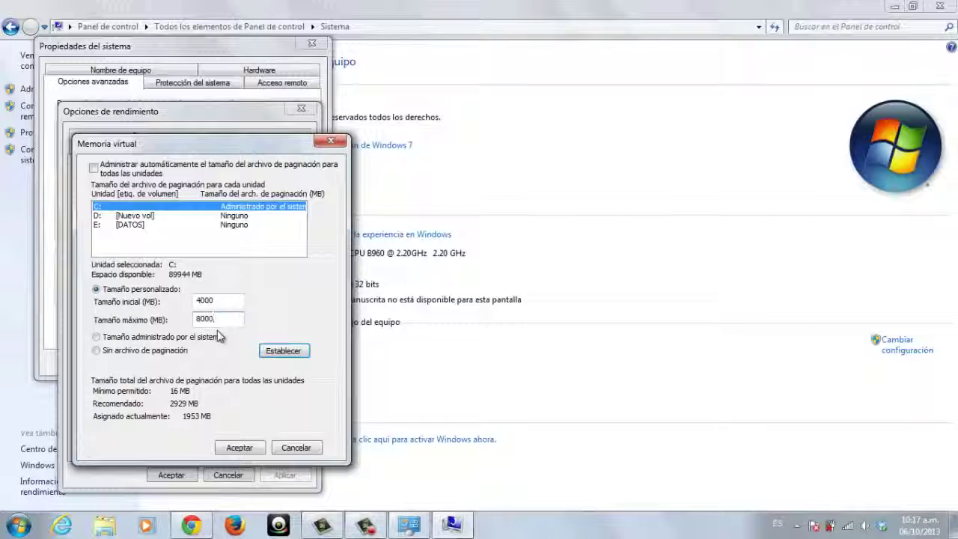
# Set drive C:'s paging file to 2000 MB initial and 4000 MB maximum and accept the virtual memory change
pyautogui.hotkey('shift', 'Tab')
pyautogui.write('2000')
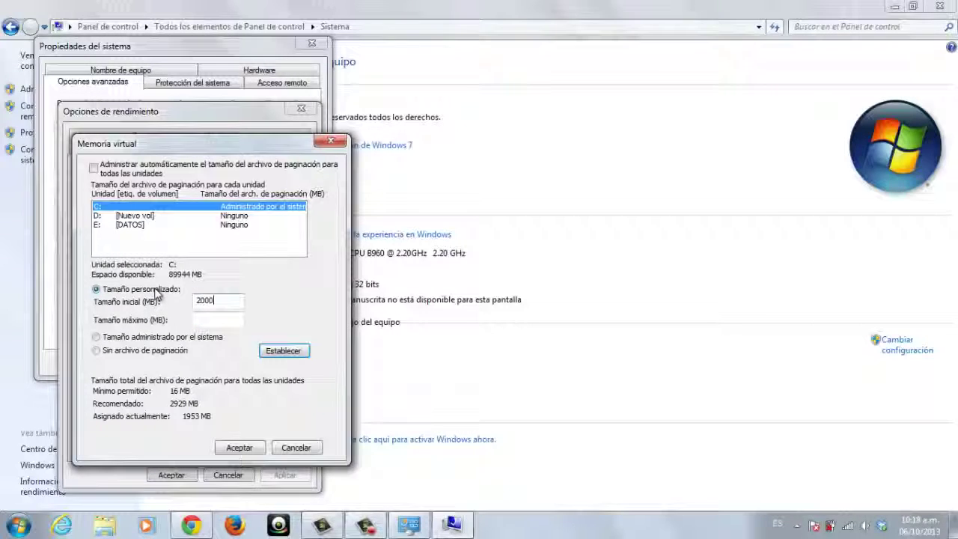
pyautogui.press('Tab')
pyautogui.press('BackSpace')
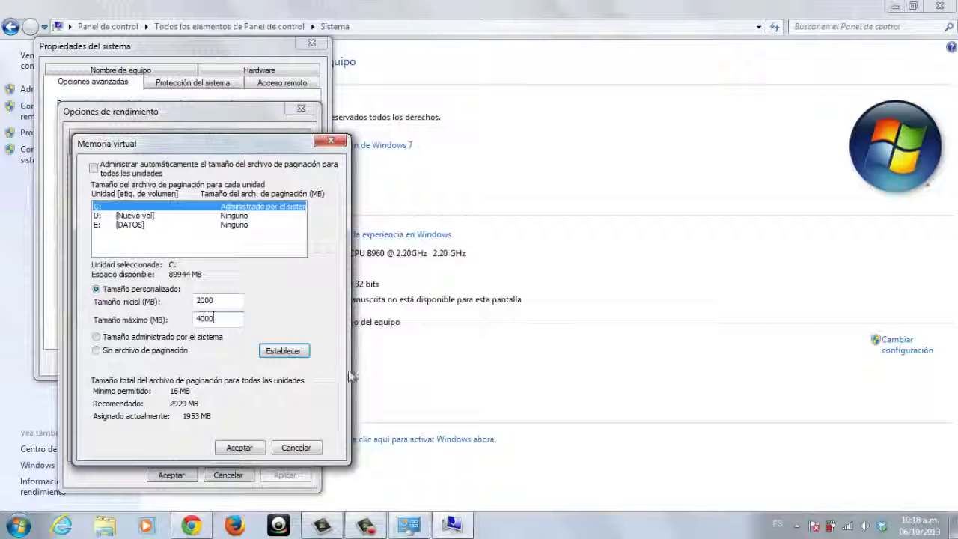
pyautogui.click(283, 350)
pyautogui.click(240, 447)
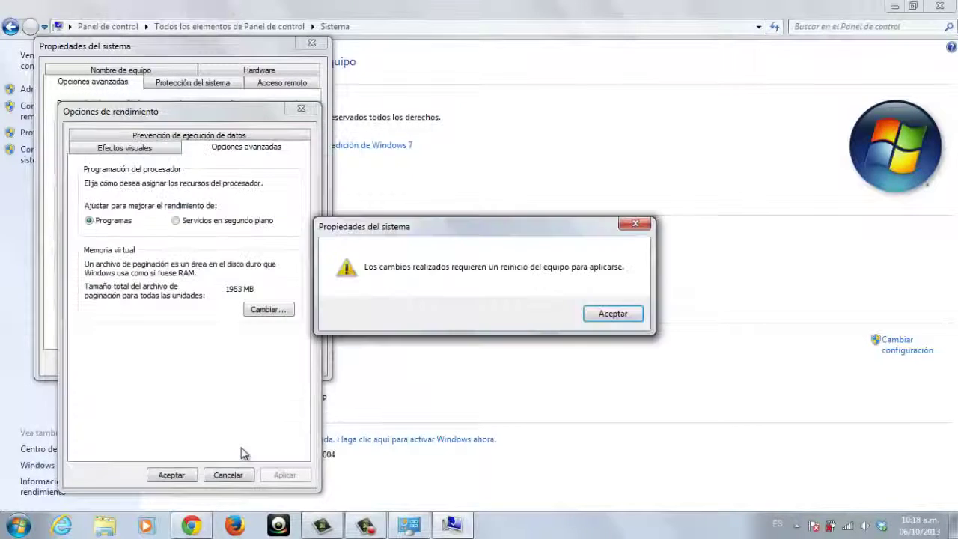
pyautogui.click(613, 313)
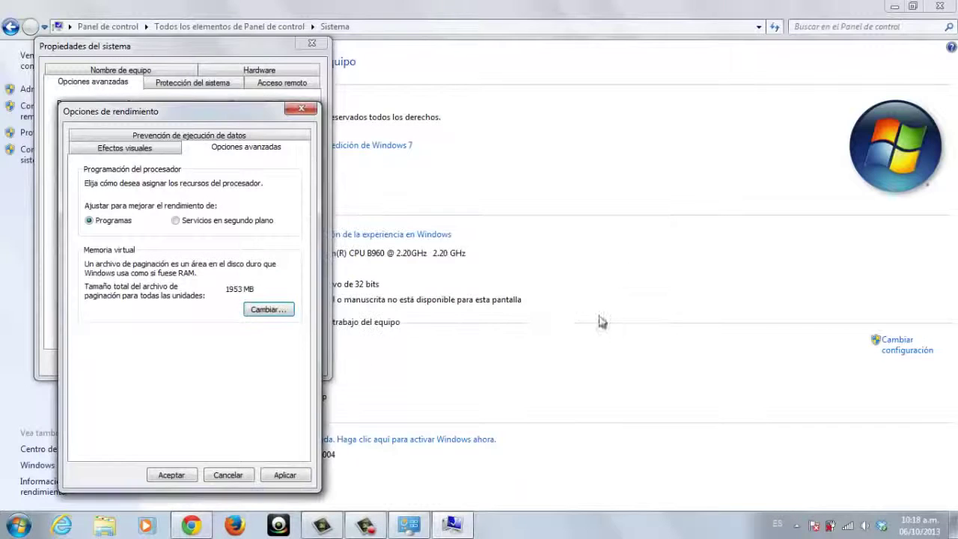
# Apply and accept the performance options, accept the Propiedades del sistema dialog and postpone the restart
pyautogui.click(281, 476)
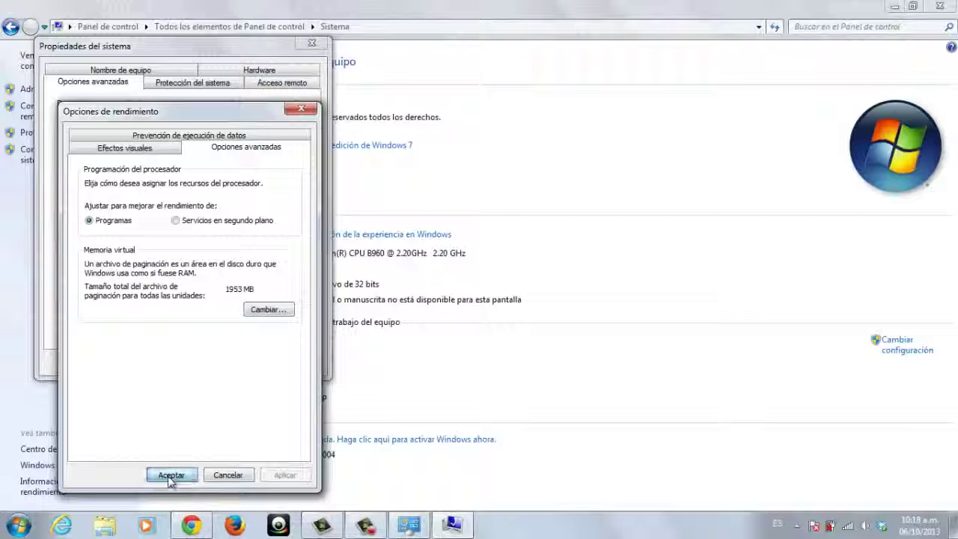
pyautogui.click(169, 476)
pyautogui.click(182, 363)
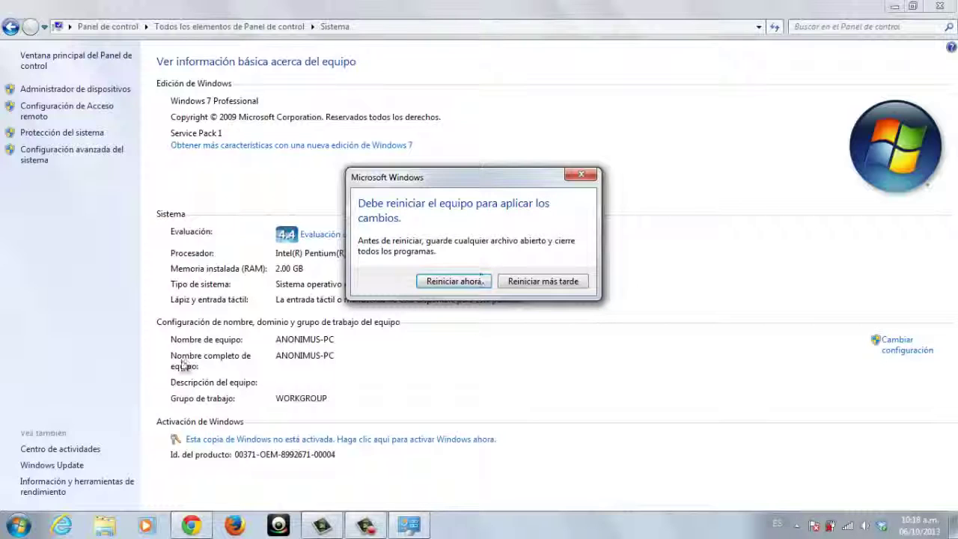
pyautogui.click(545, 283)
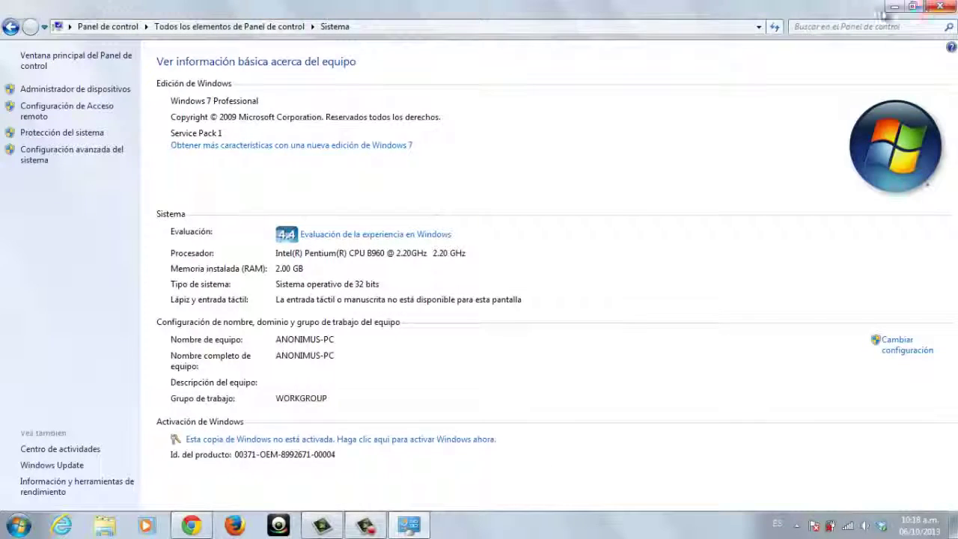
# Close the Sistema window and refresh the desktop
pyautogui.click(940, 6)
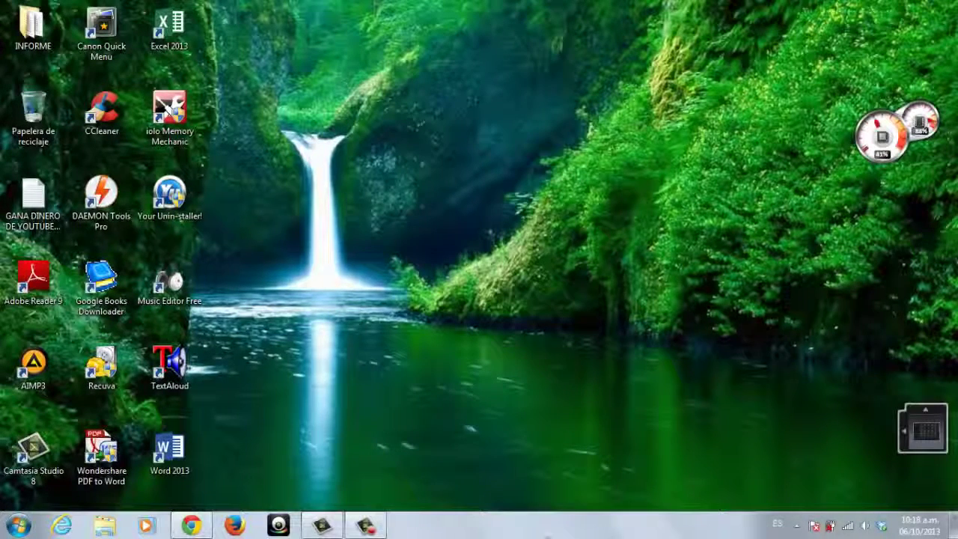
pyautogui.rightClick(498, 185)
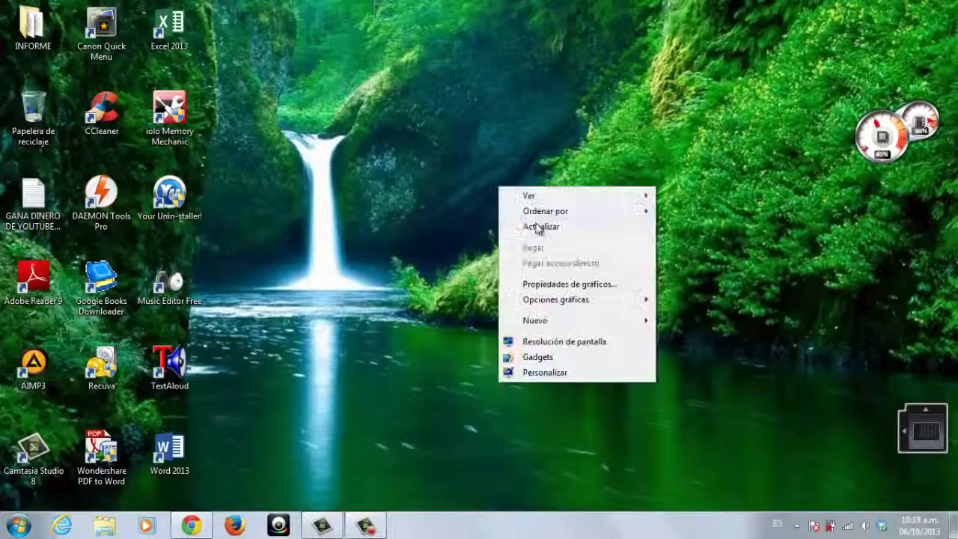
pyautogui.click(534, 222)
# Display the properties of Equipo again in a maximized window
pyautogui.click(18, 526)
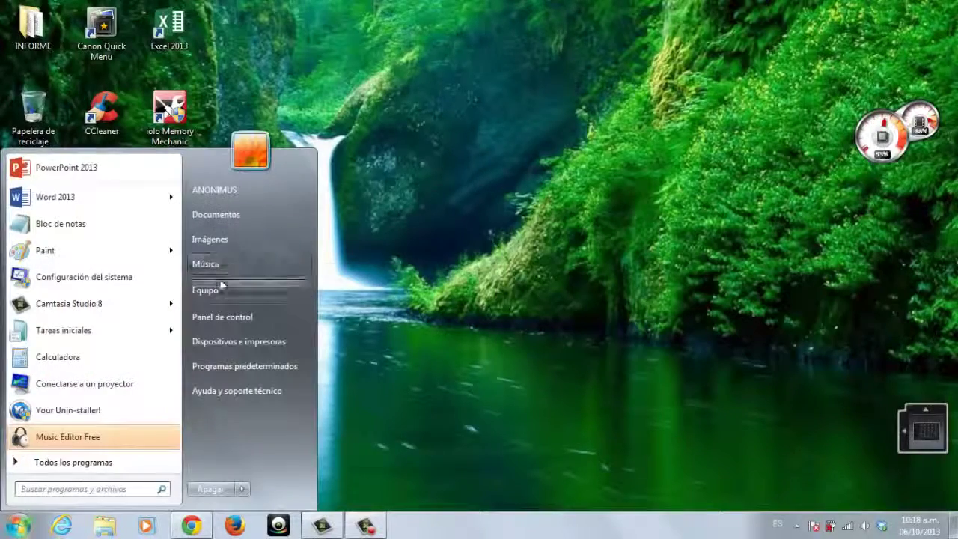
pyautogui.rightClick(256, 295)
pyautogui.click(292, 419)
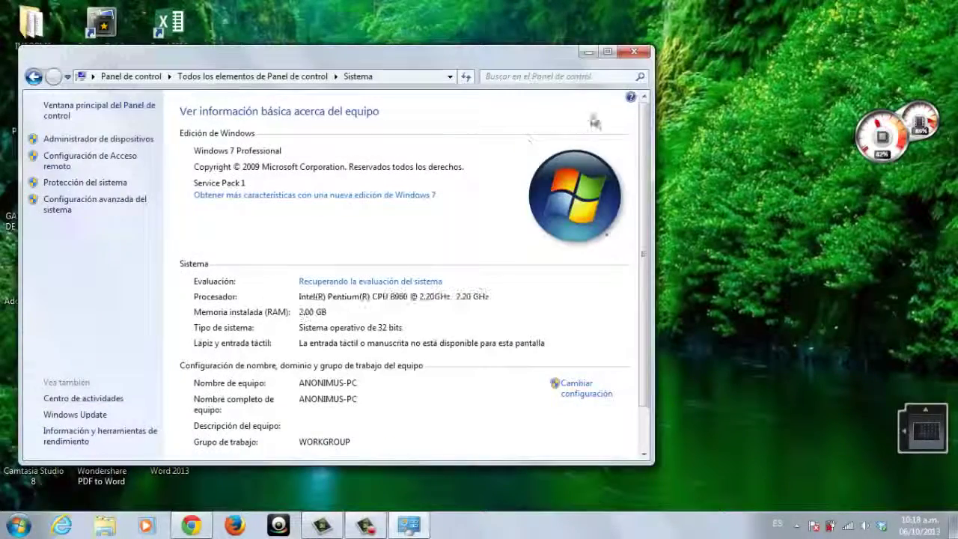
pyautogui.click(607, 52)
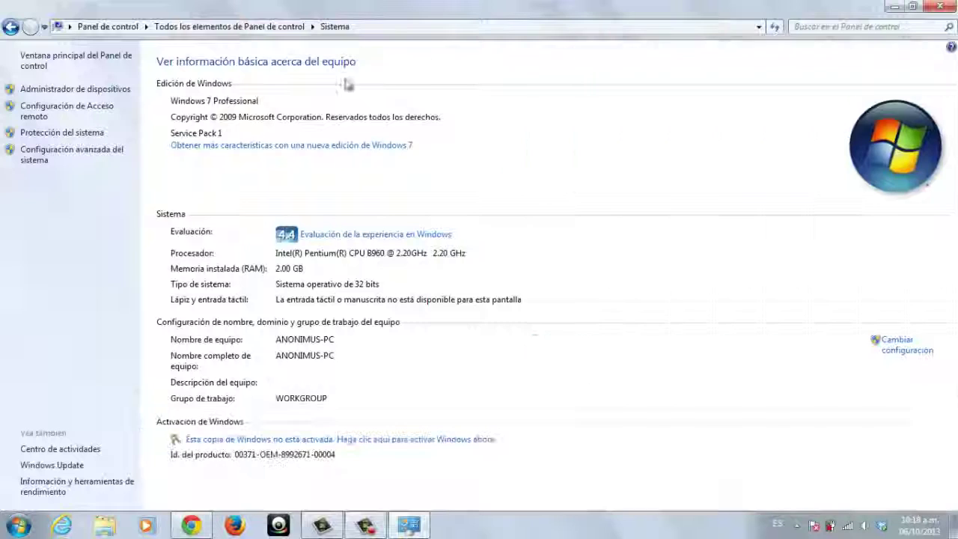
# In the system's performance options, turn off Habilitar la composición del escritorio and Mostrar el contenido de la ventana mientras se arrastra
pyautogui.click(81, 155)
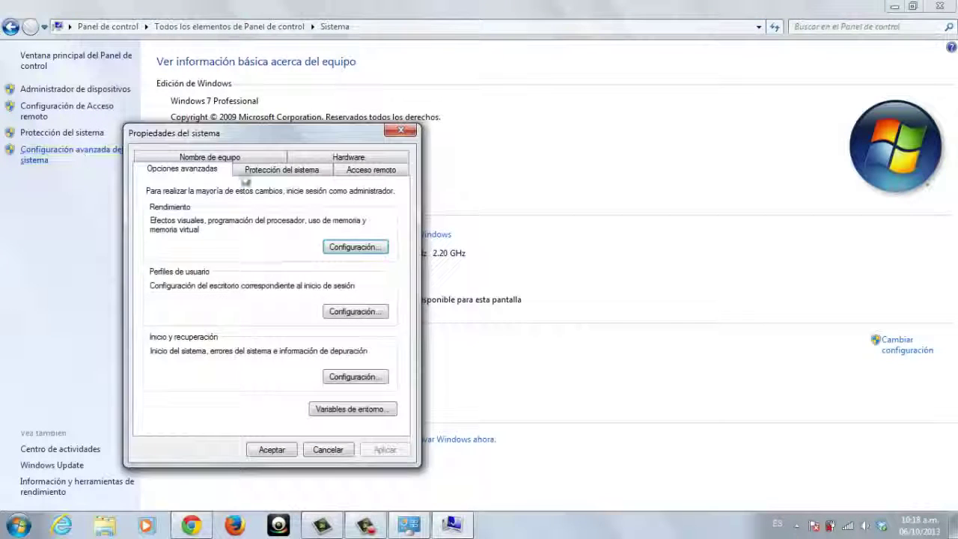
pyautogui.click(353, 247)
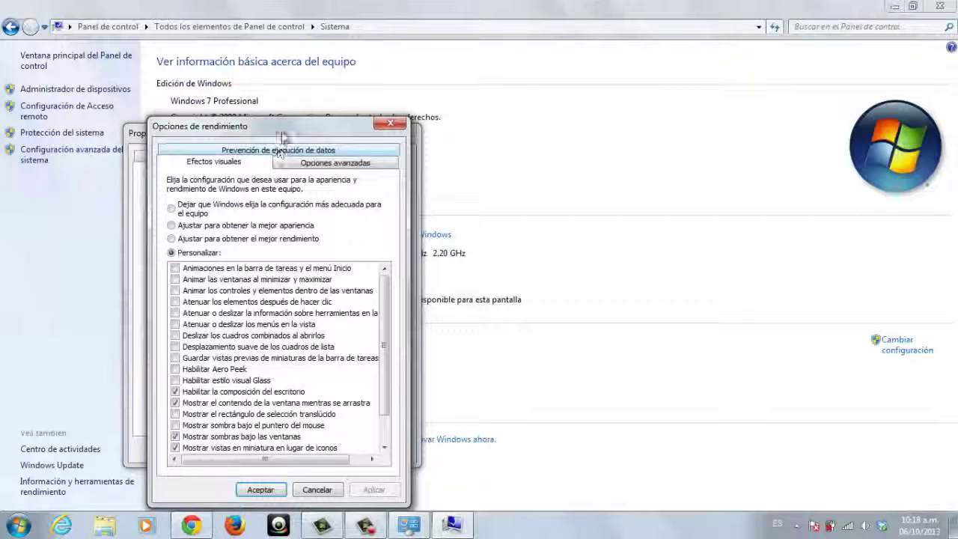
pyautogui.moveTo(283, 137); pyautogui.dragTo(275, 71)
pyautogui.click(167, 327)
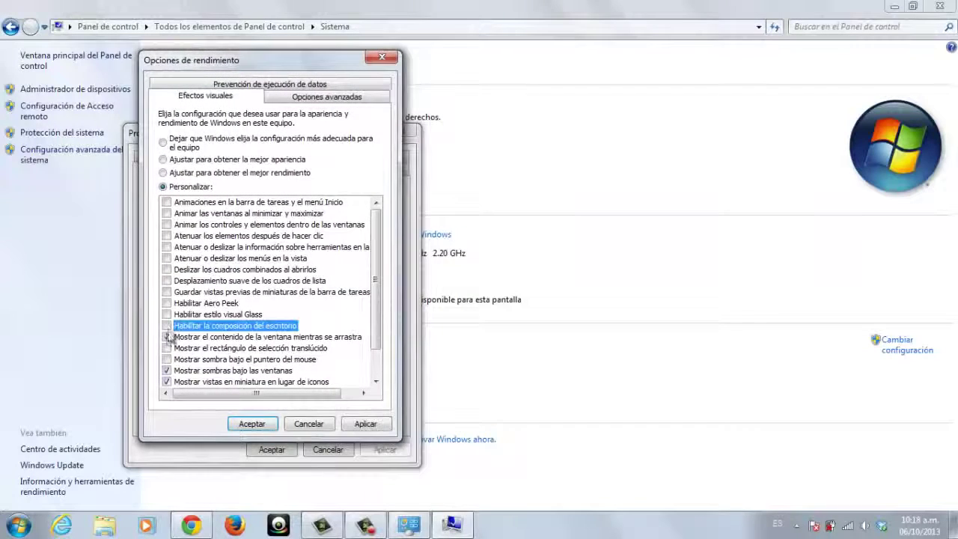
pyautogui.click(167, 337)
# Turn off the visual effects for window shadows, thumbnail views, font smoothing, visual styles on windows and buttons, and desktop icon label shadows
pyautogui.scroll(-1, 378, 329)
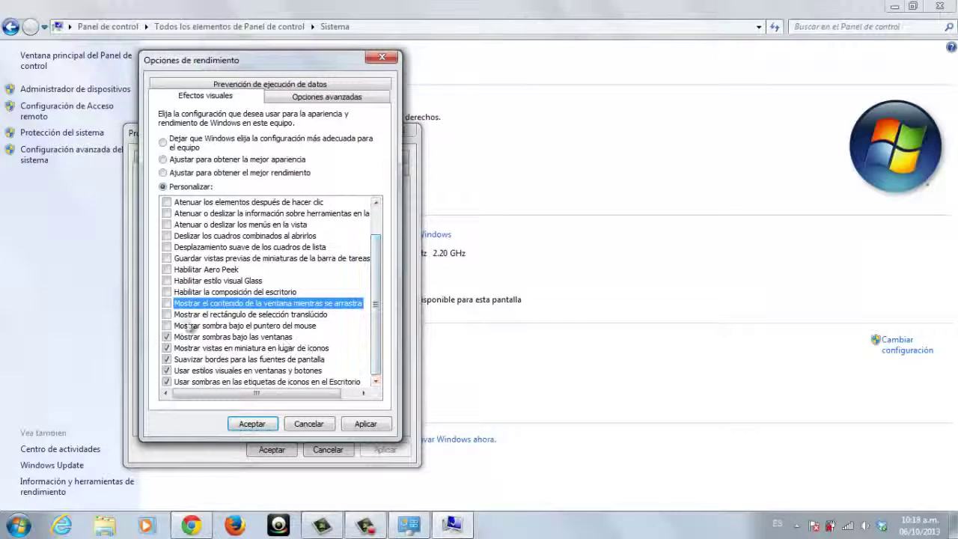
pyautogui.click(167, 336)
pyautogui.click(167, 348)
pyautogui.click(167, 359)
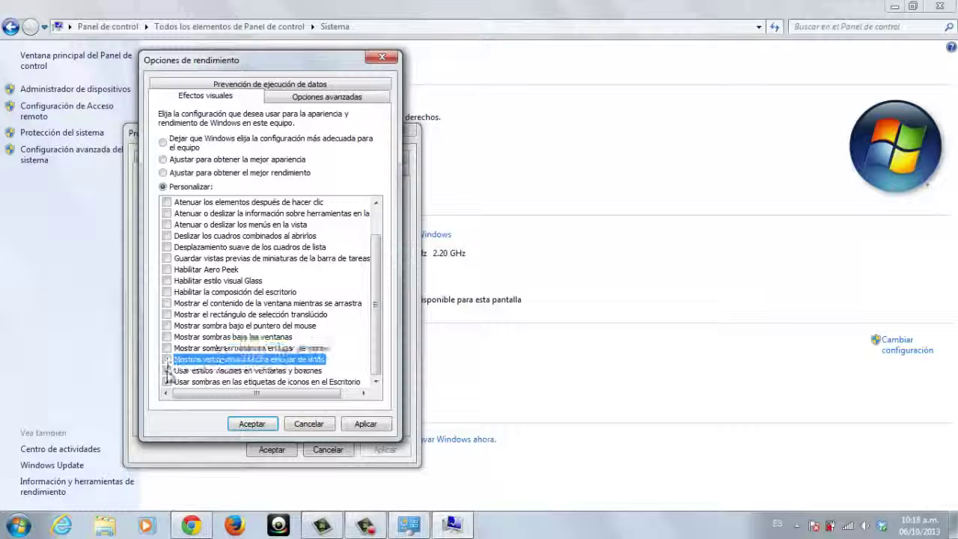
pyautogui.click(167, 370)
pyautogui.click(167, 382)
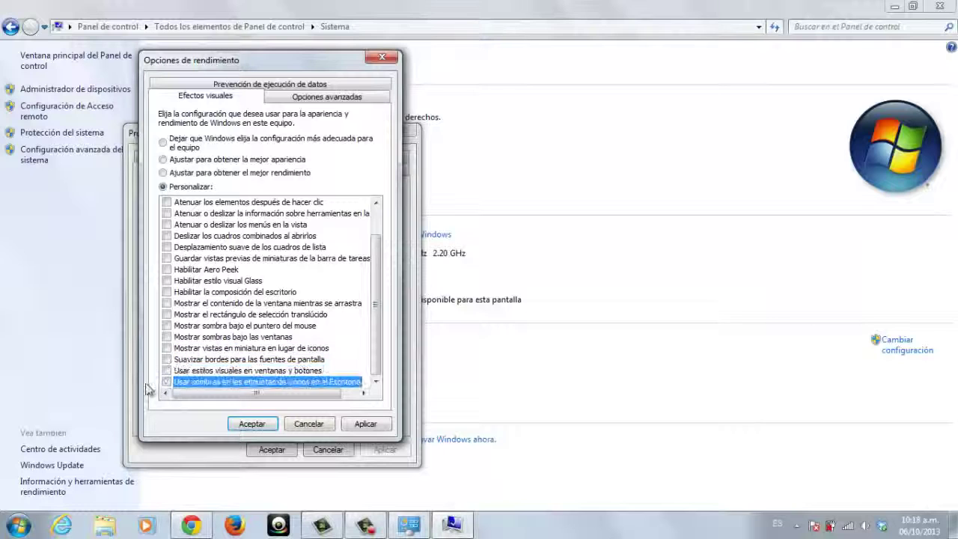
# Apply and accept the visual effects changes and accept the Propiedades del sistema dialog
pyautogui.click(366, 423)
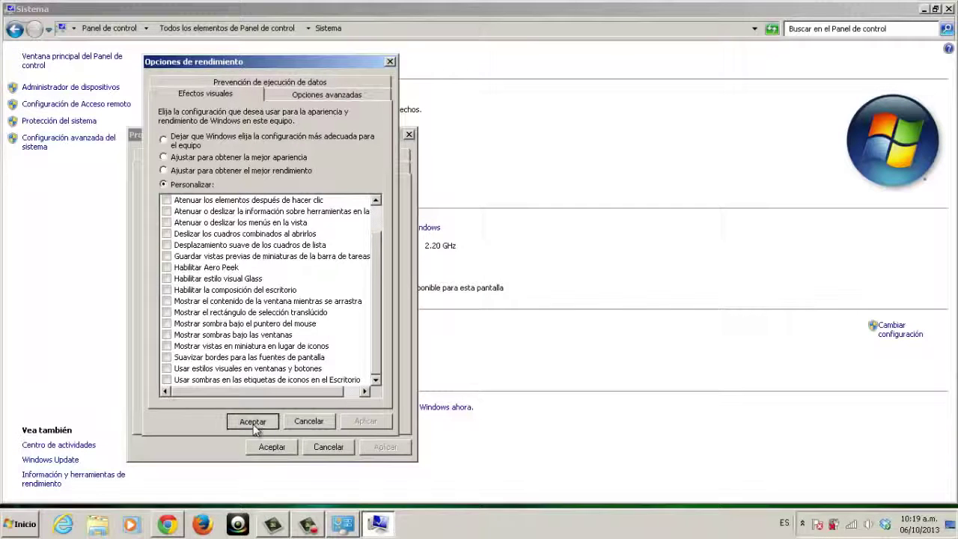
pyautogui.click(253, 422)
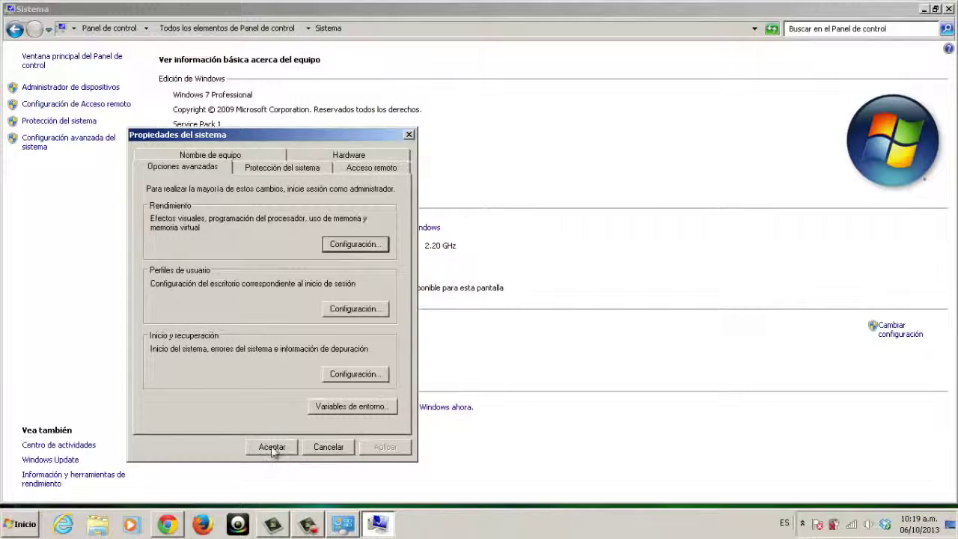
pyautogui.click(272, 446)
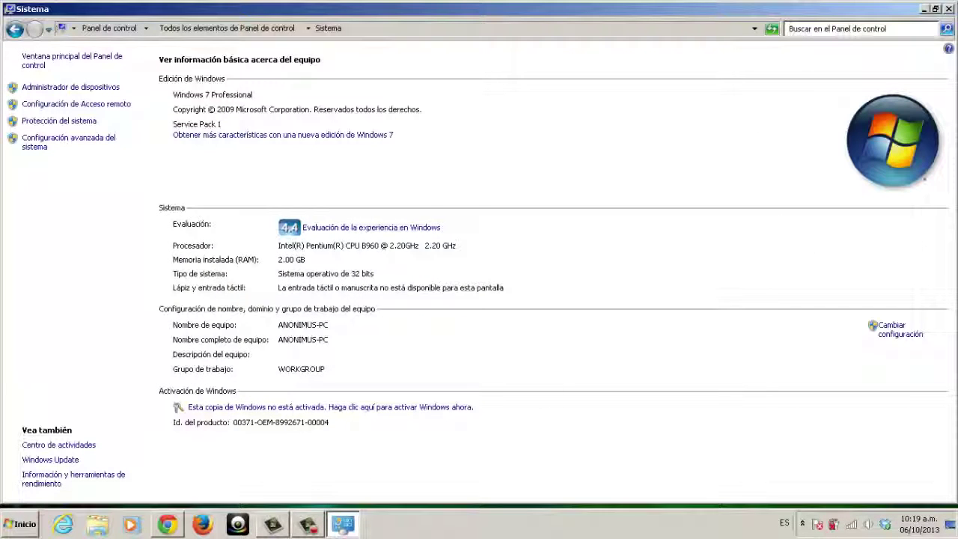
# Minimize the Sistema window and refresh the desktop repeatedly
pyautogui.click(925, 9)
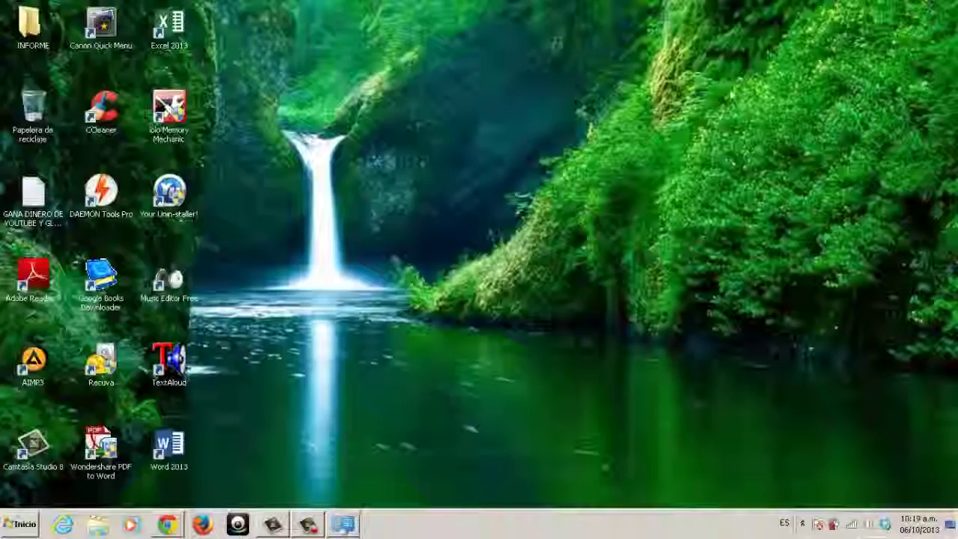
pyautogui.rightClick(472, 169)
pyautogui.click(516, 199)
pyautogui.rightClick(444, 149)
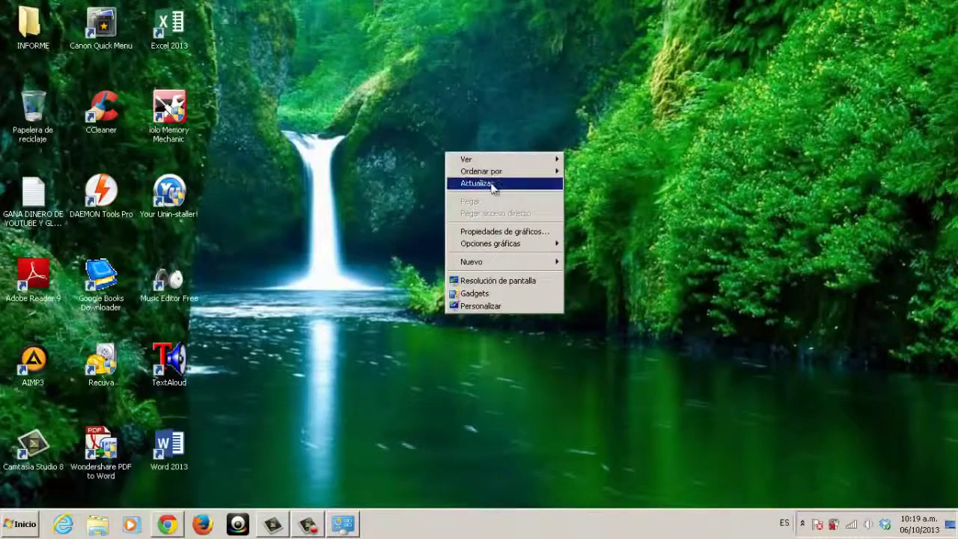
pyautogui.click(488, 184)
pyautogui.rightClick(441, 162)
pyautogui.click(472, 195)
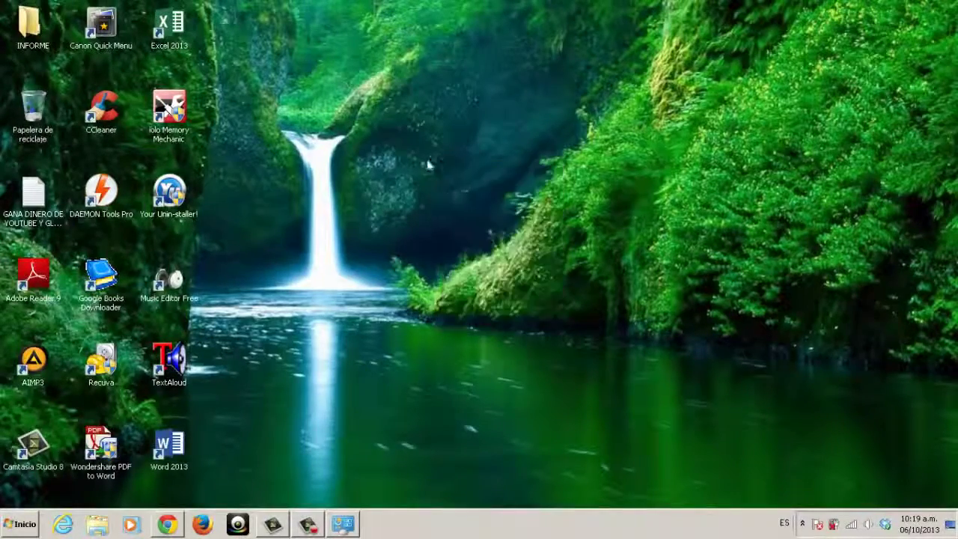
pyautogui.rightClick(421, 157)
pyautogui.click(454, 191)
pyautogui.rightClick(408, 156)
pyautogui.click(442, 188)
pyautogui.rightClick(410, 156)
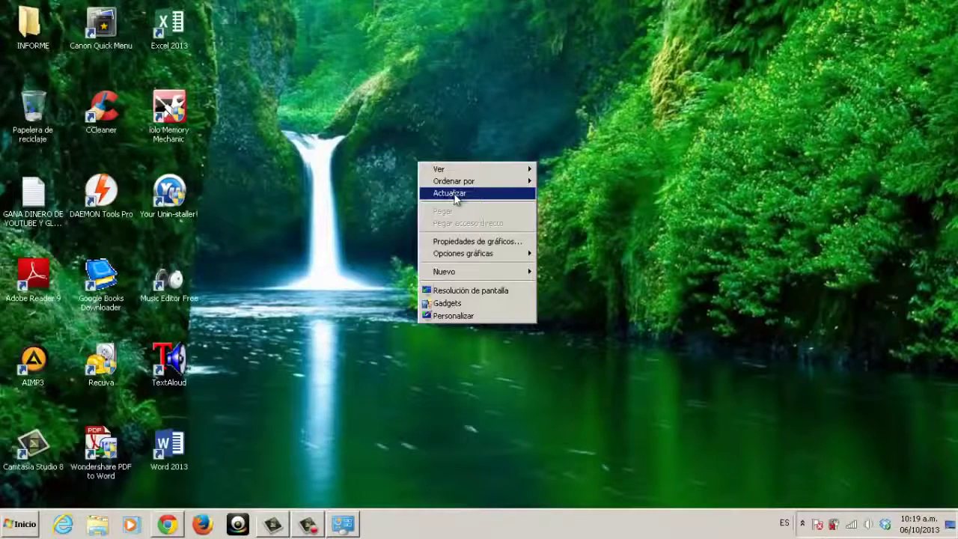
pyautogui.click(444, 187)
pyautogui.rightClick(389, 144)
pyautogui.click(430, 177)
pyautogui.rightClick(381, 135)
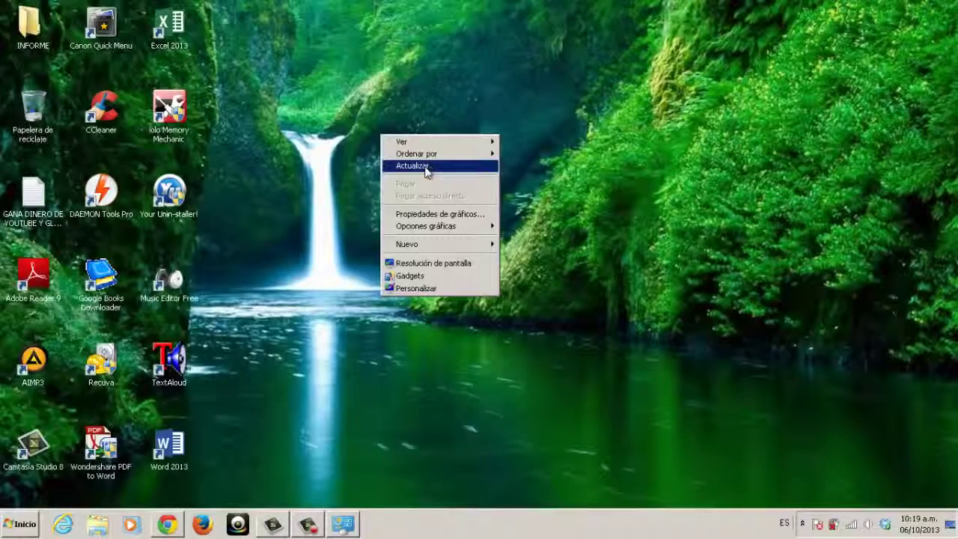
pyautogui.click(426, 166)
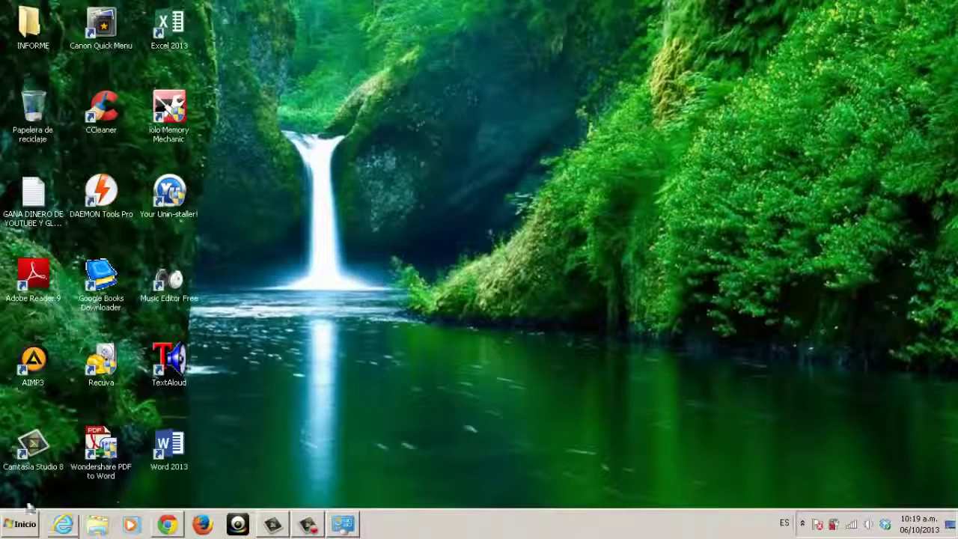
pyautogui.rightClick(447, 73)
pyautogui.click(482, 99)
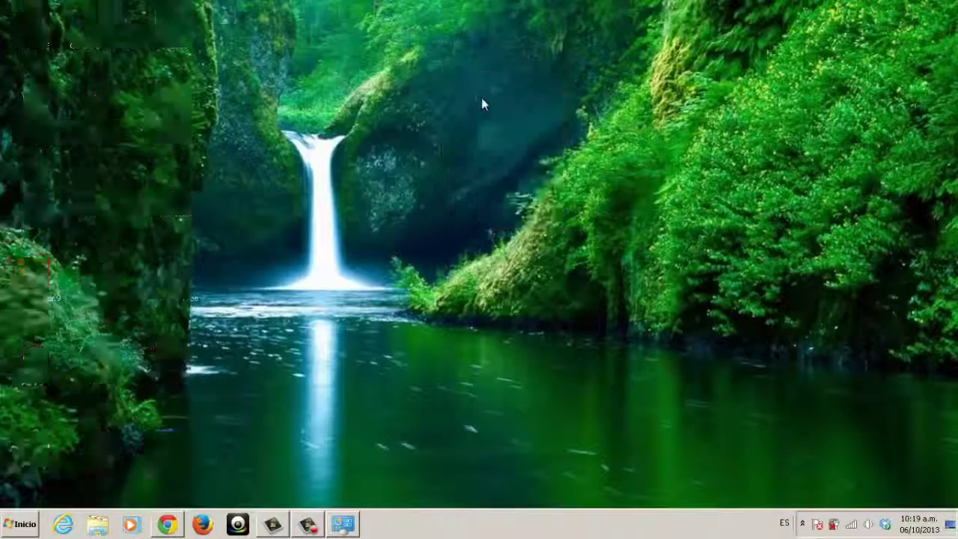
pyautogui.rightClick(461, 104)
pyautogui.click(472, 130)
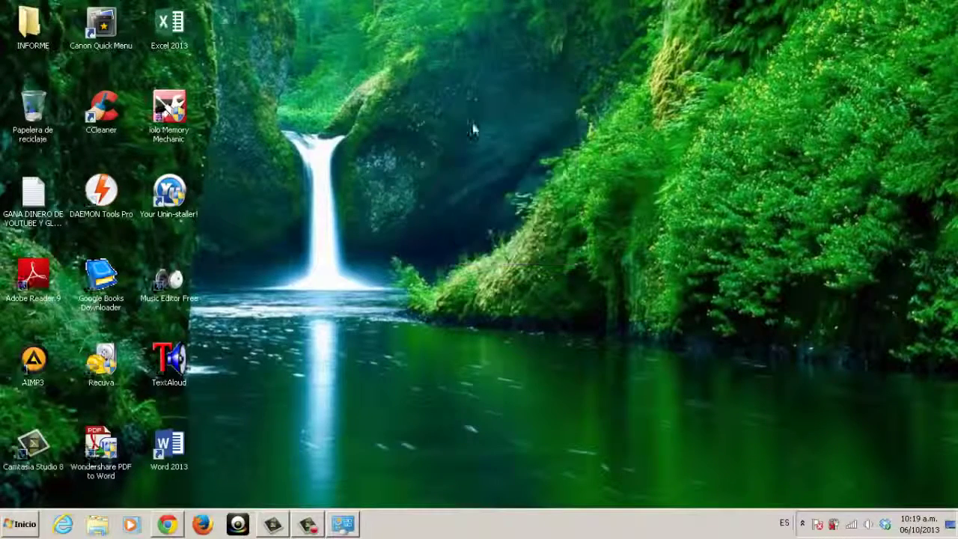
# Open Equipo and display the properties of Disco local (C:)
pyautogui.click(6, 530)
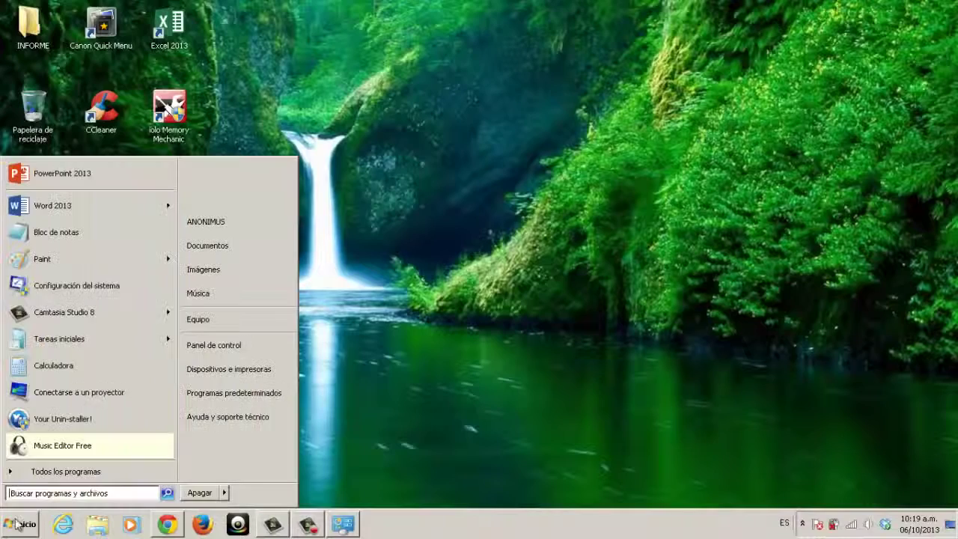
pyautogui.click(198, 319)
pyautogui.doubleClick(217, 68)
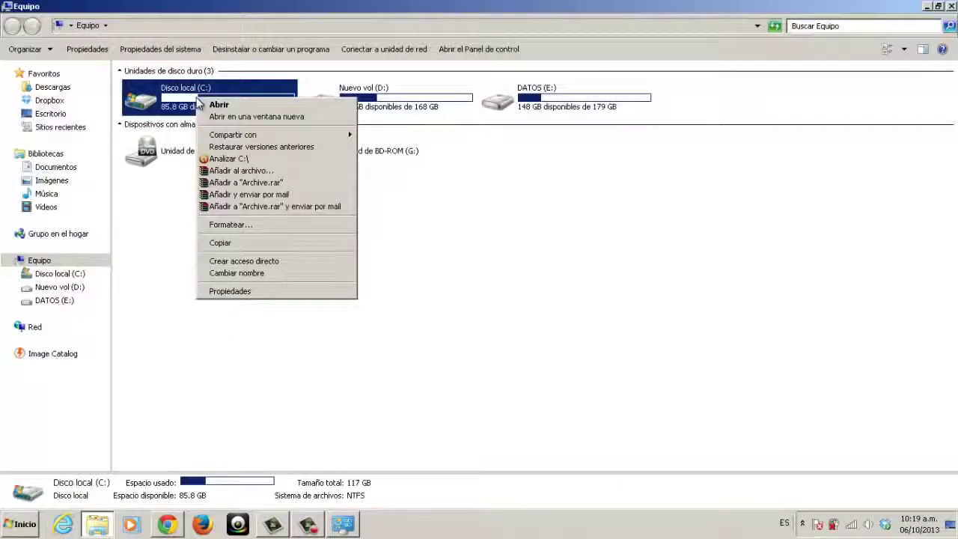
pyautogui.rightClick(196, 98)
pyautogui.click(232, 292)
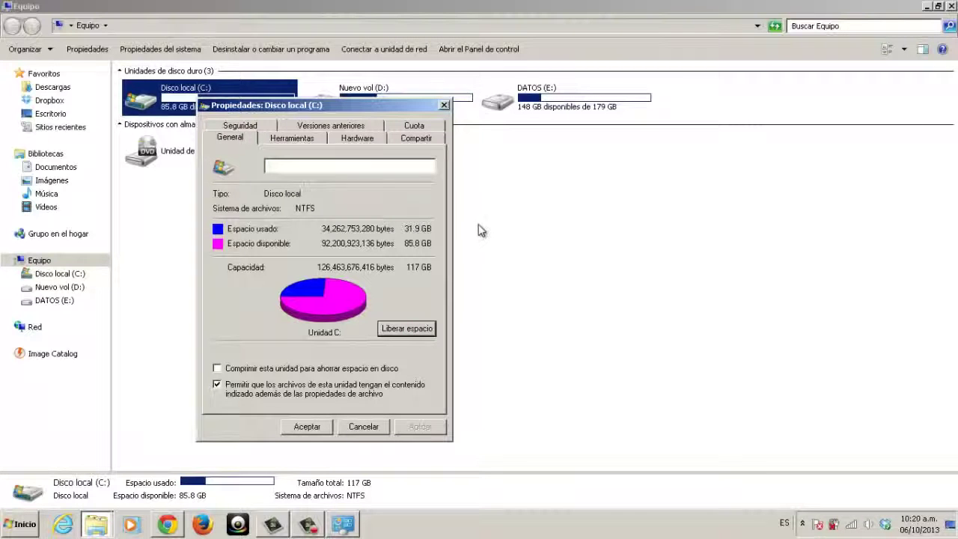
# Start the disk cleanup for drive C: and include Archivos temporales and all the Windows error report files
pyautogui.click(400, 328)
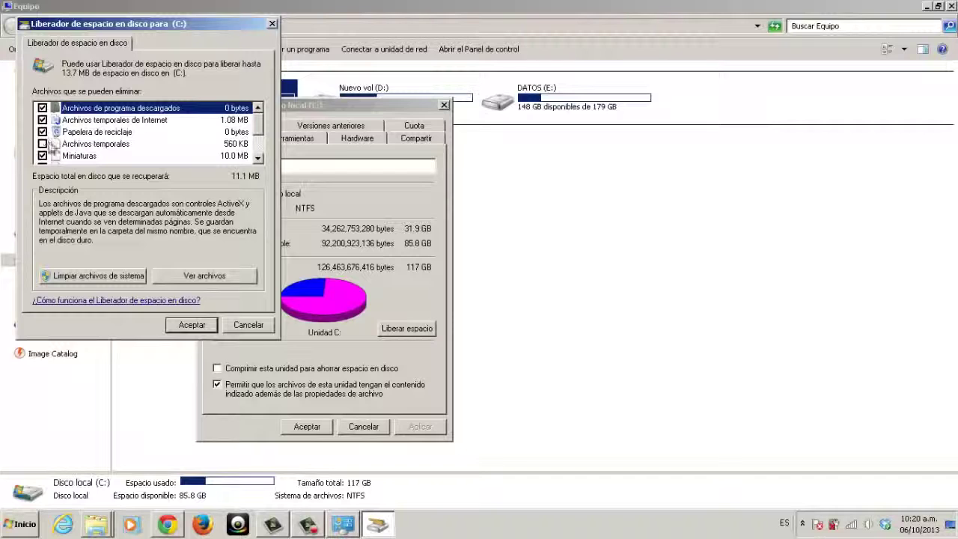
pyautogui.click(43, 144)
pyautogui.moveTo(259, 125); pyautogui.dragTo(259, 140)
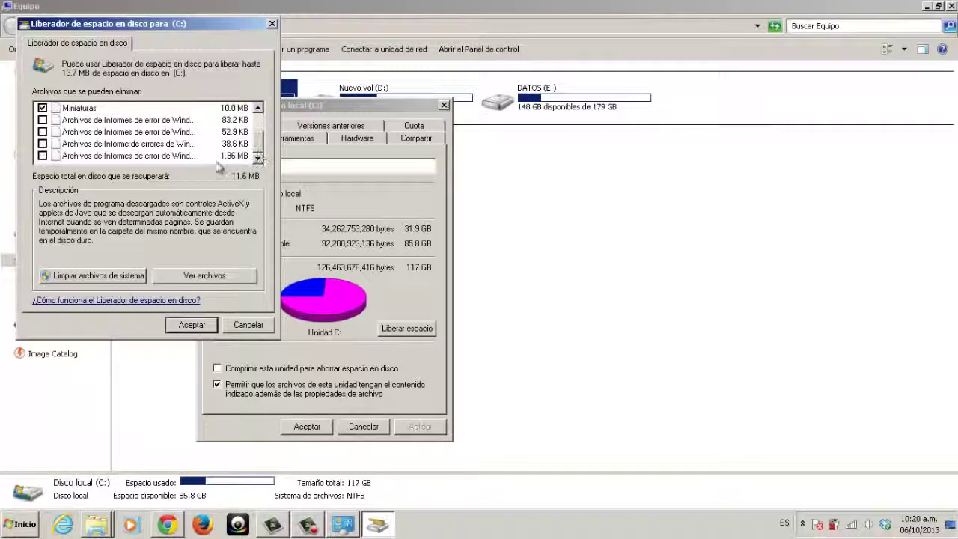
pyautogui.click(43, 120)
pyautogui.click(43, 132)
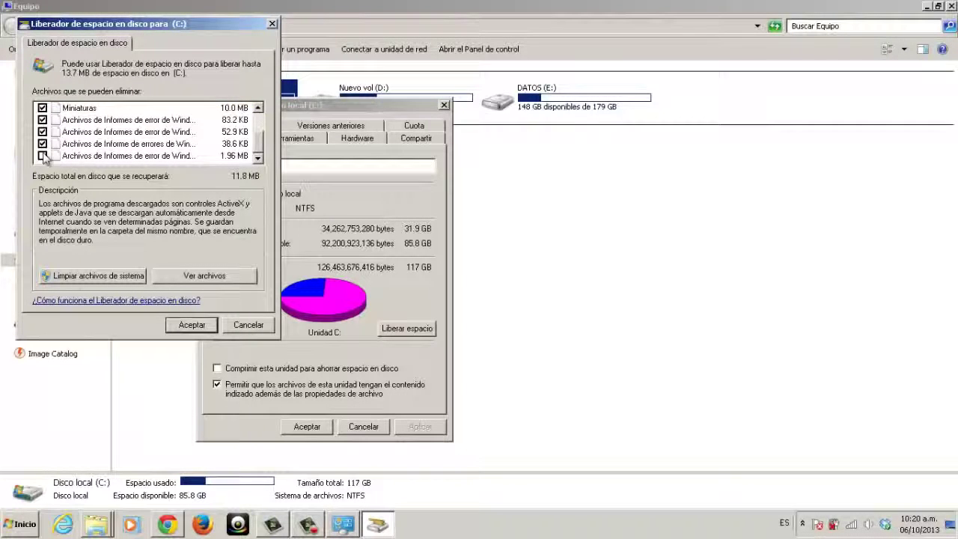
pyautogui.click(42, 155)
pyautogui.scroll(5, 277, 150)
# Permanently delete the selected cleanup files, accept the drive properties and close the Equipo window
pyautogui.click(192, 325)
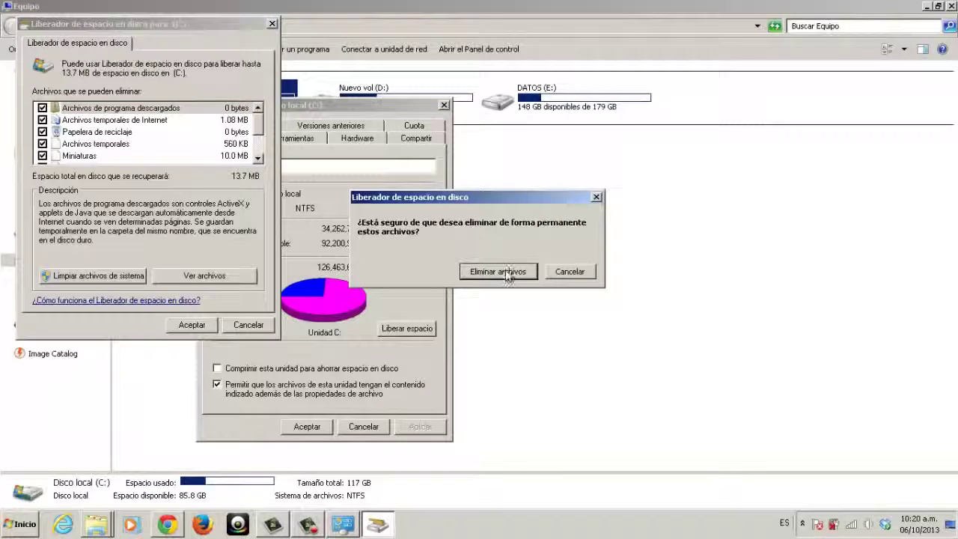
pyautogui.click(506, 273)
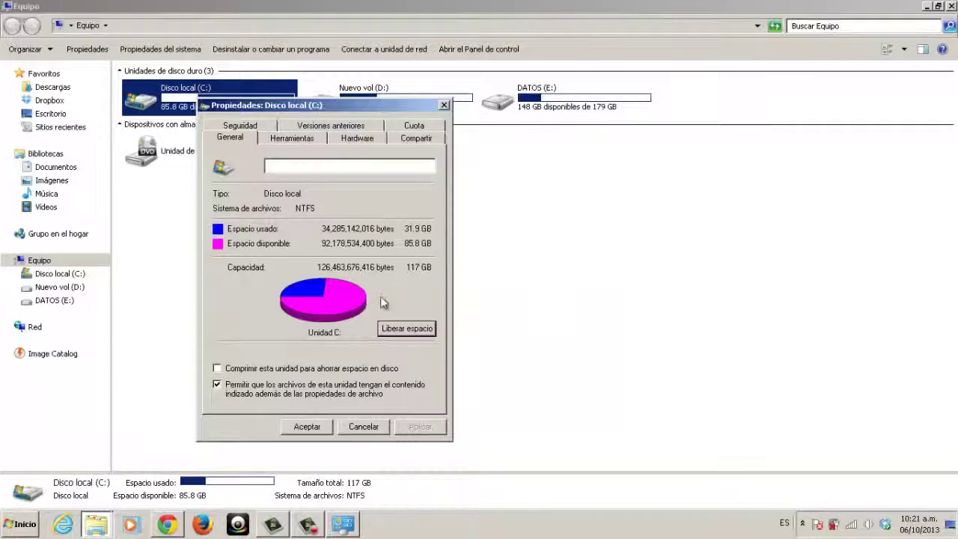
pyautogui.click(307, 427)
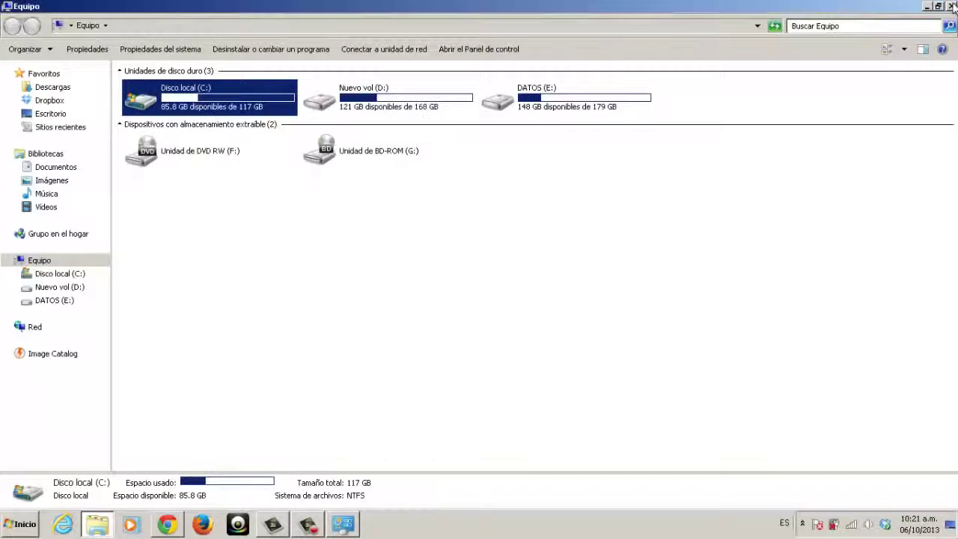
pyautogui.click(951, 6)
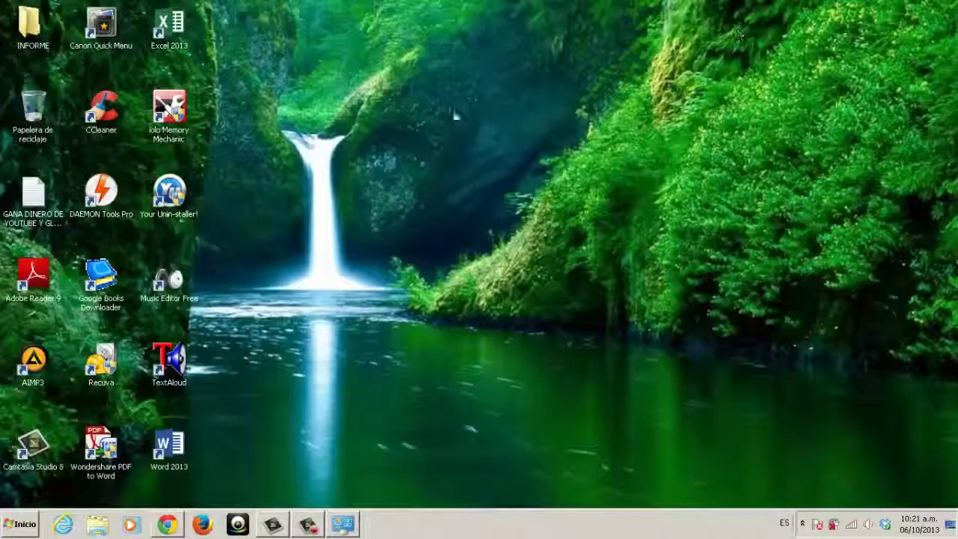
# Restart the computer
pyautogui.click(16, 524)
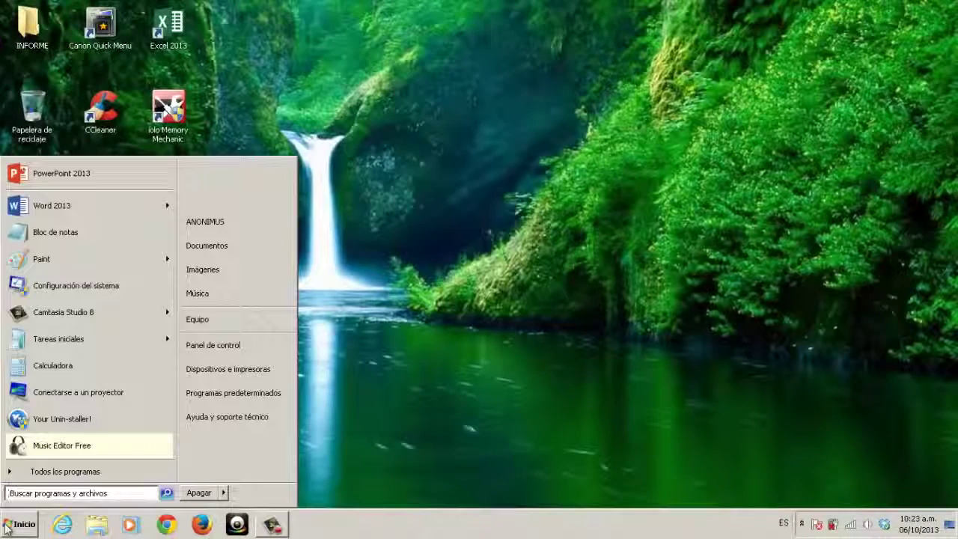
pyautogui.click(224, 492)
pyautogui.click(270, 479)
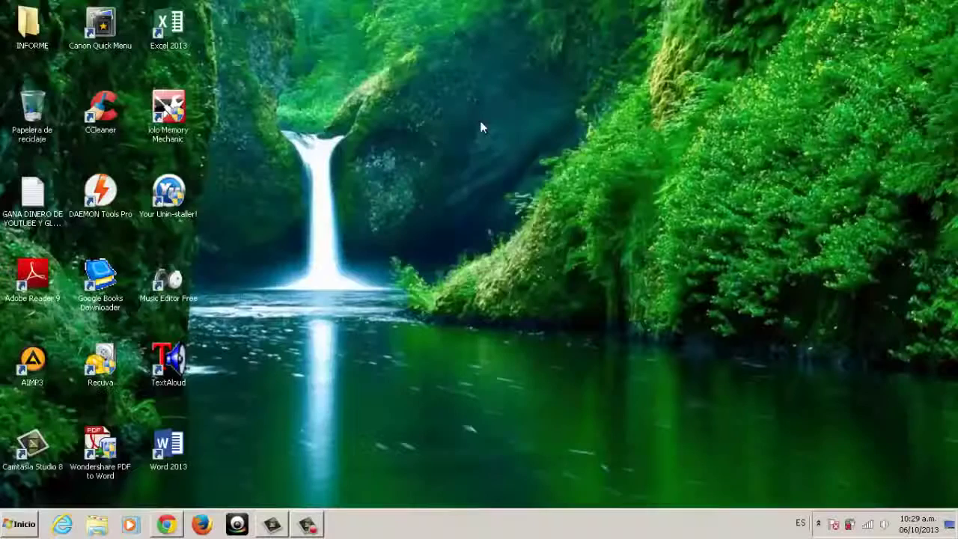
# Refresh the desktop several times to check how quickly it responds
pyautogui.rightClick(481, 123)
pyautogui.click(509, 149)
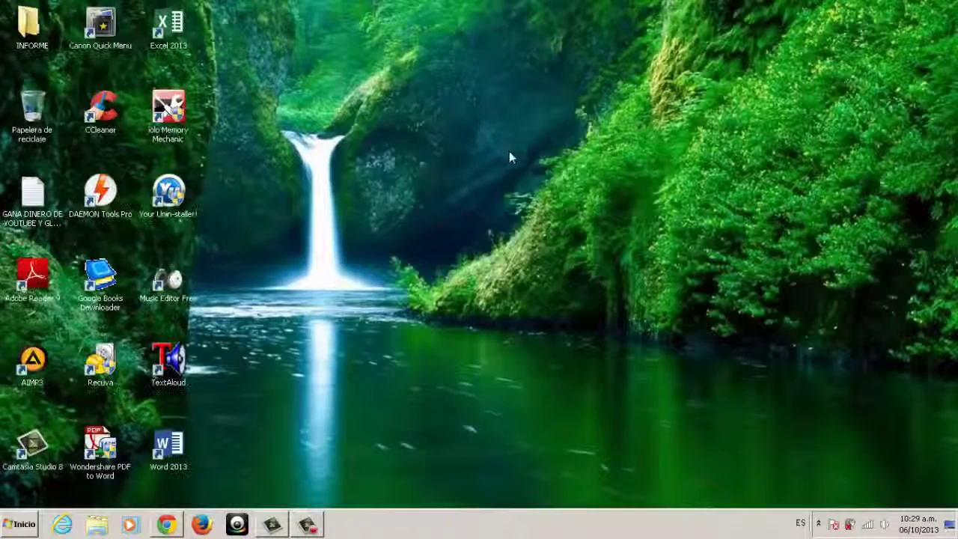
pyautogui.rightClick(470, 131)
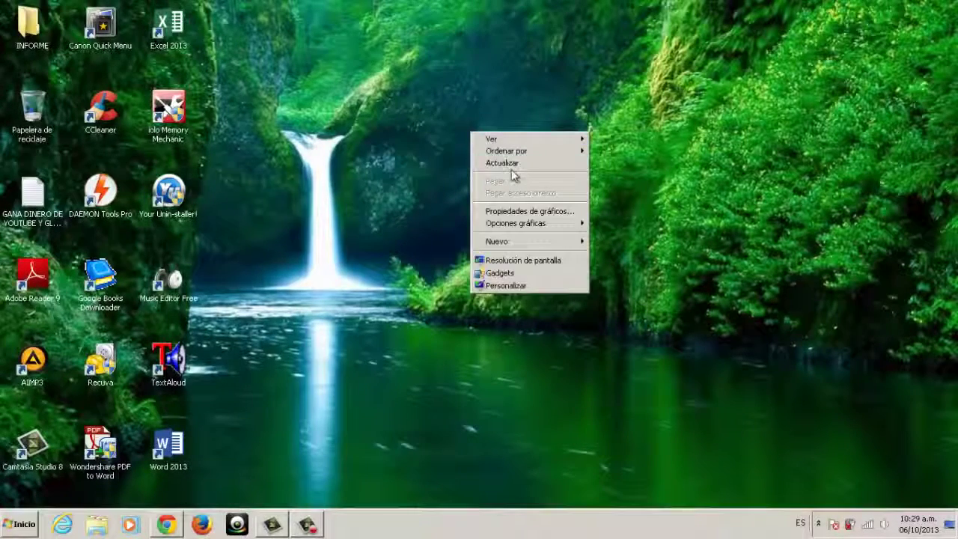
pyautogui.click(512, 165)
pyautogui.rightClick(493, 144)
pyautogui.click(524, 176)
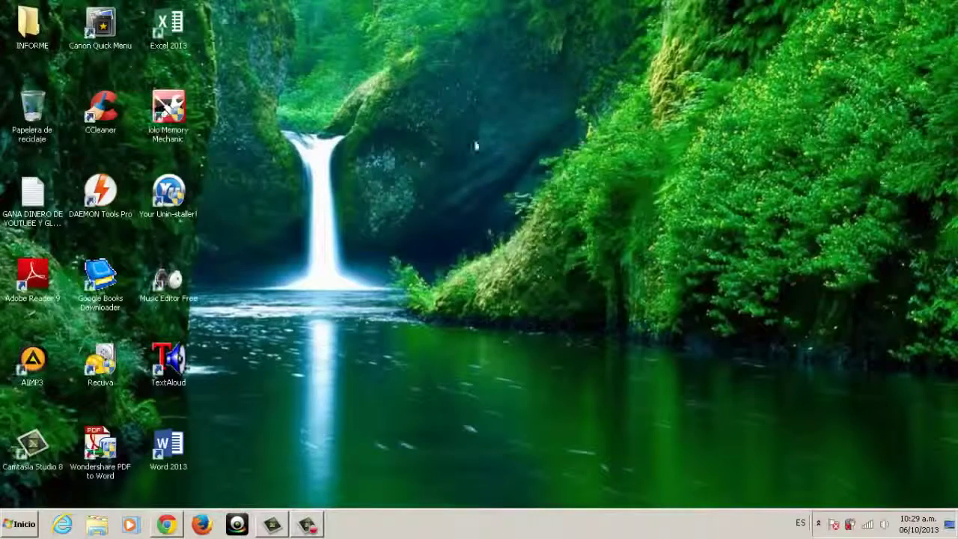
pyautogui.rightClick(464, 122)
pyautogui.click(499, 162)
pyautogui.rightClick(470, 133)
pyautogui.click(505, 172)
pyautogui.rightClick(475, 135)
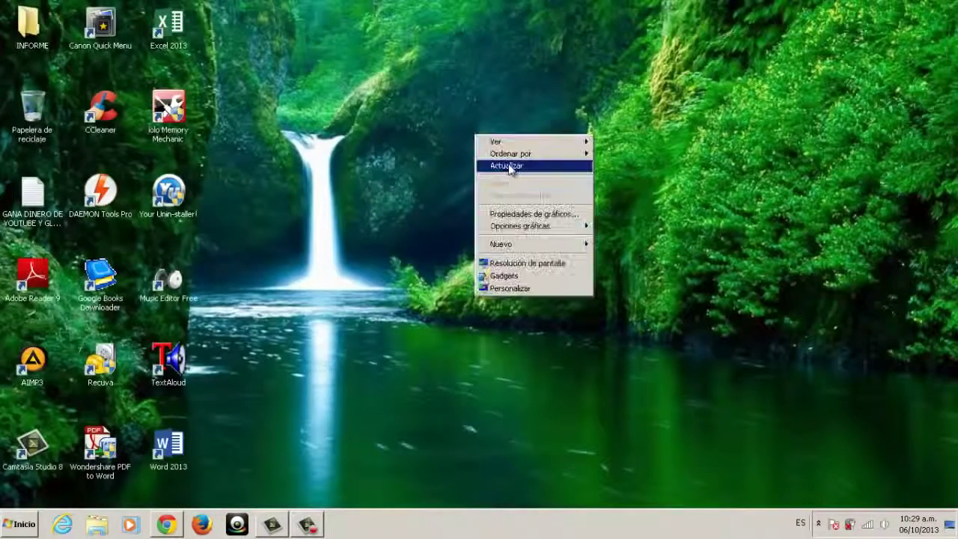
pyautogui.click(509, 167)
# Switch to the Facebook profile page in Chrome
pyautogui.click(310, 529)
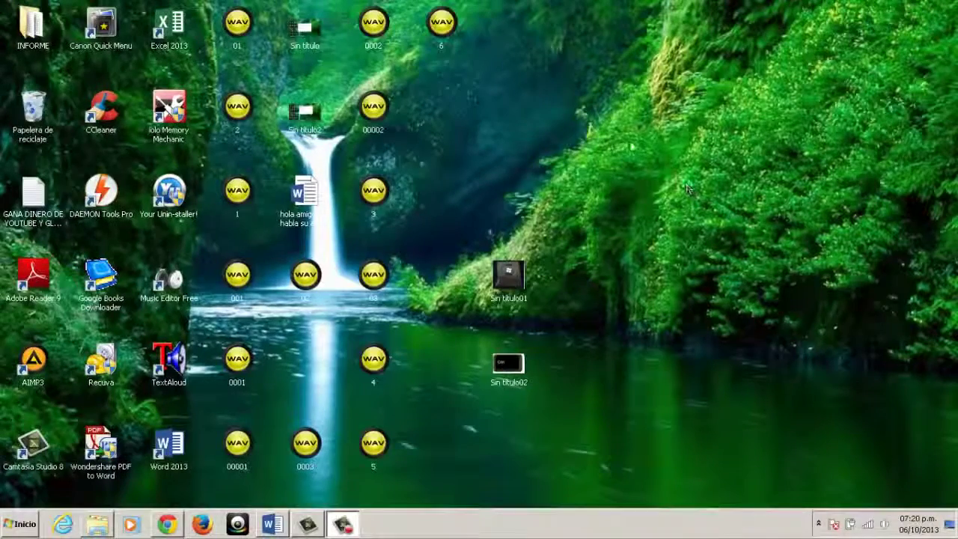
pyautogui.click(168, 525)
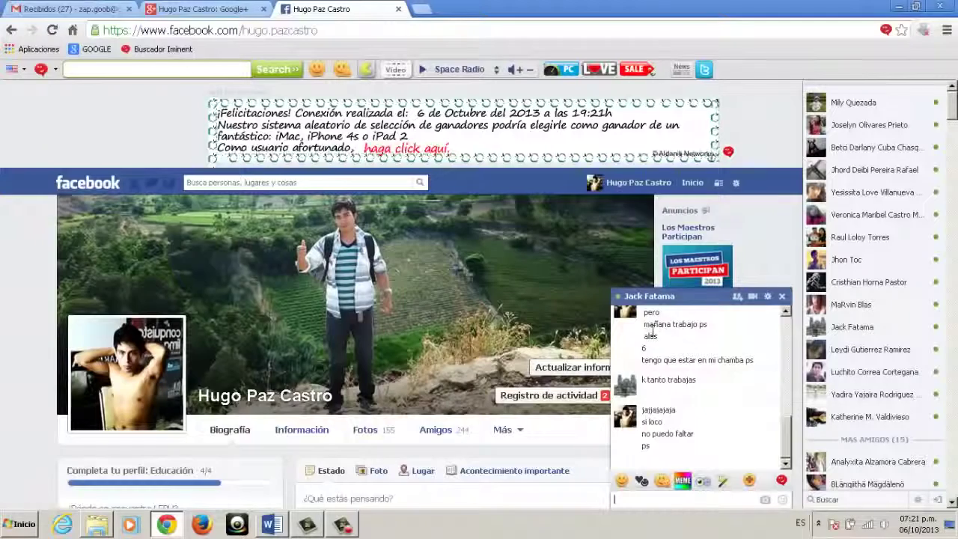
# Minimize the open Facebook chat and look through the posts on the Google+ profile page, returning to its cover image
pyautogui.click(711, 298)
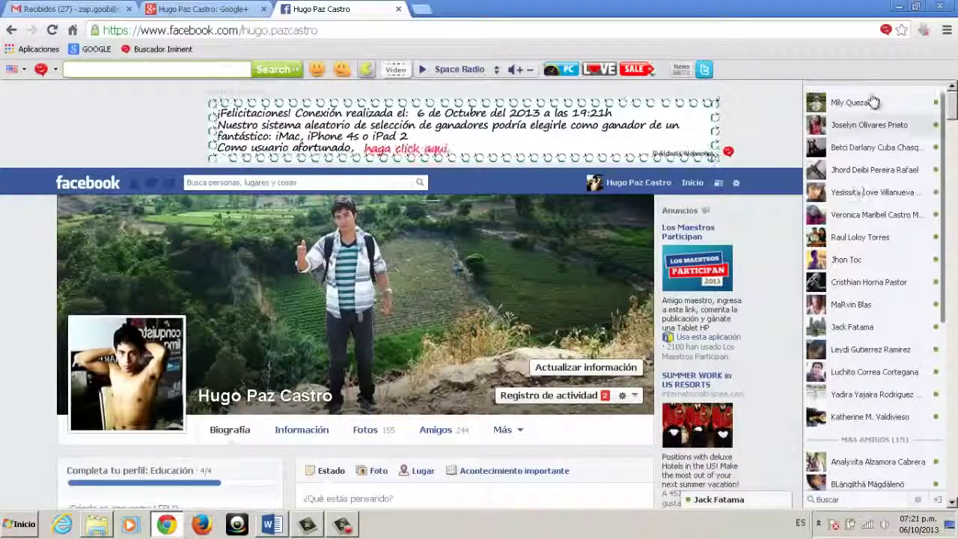
pyautogui.click(197, 9)
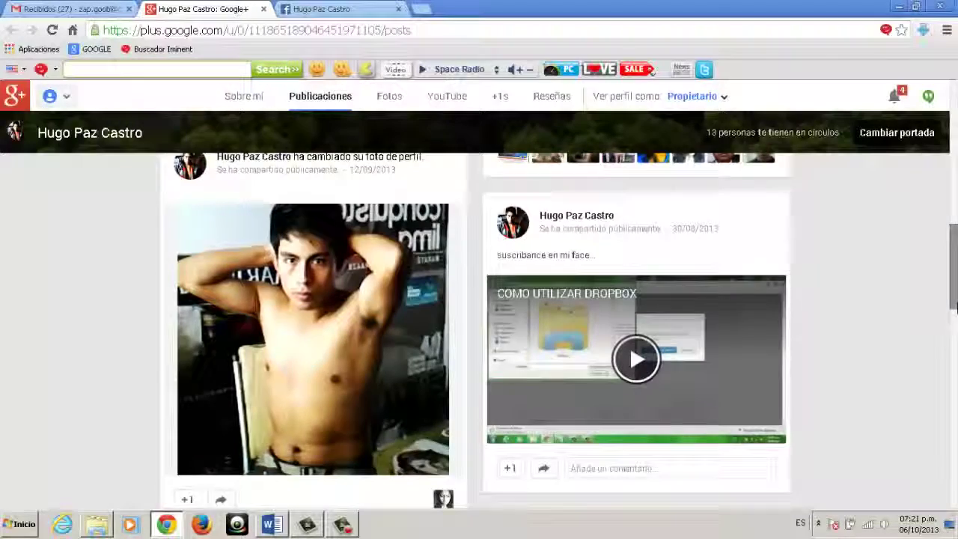
pyautogui.scroll(-1, 952, 294)
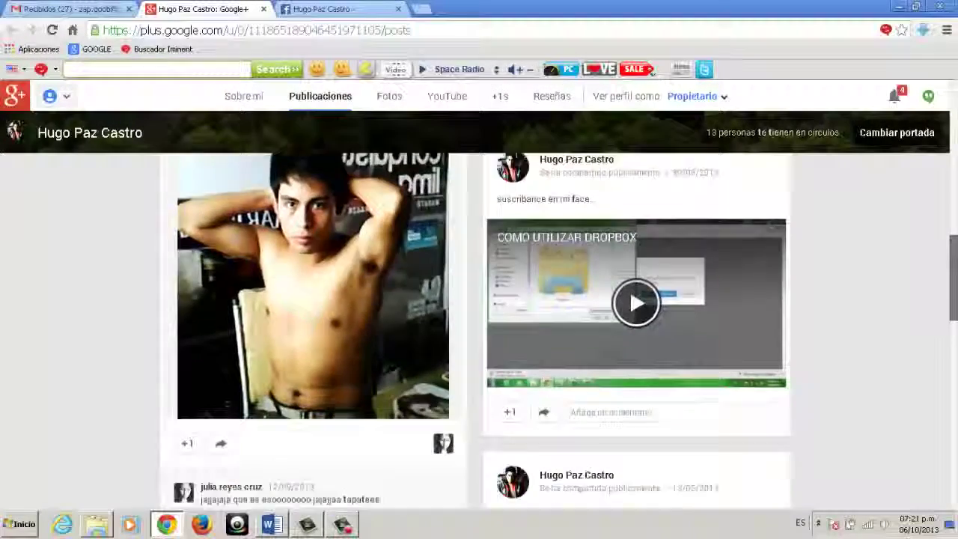
pyautogui.moveTo(953, 293); pyautogui.dragTo(955, 131)
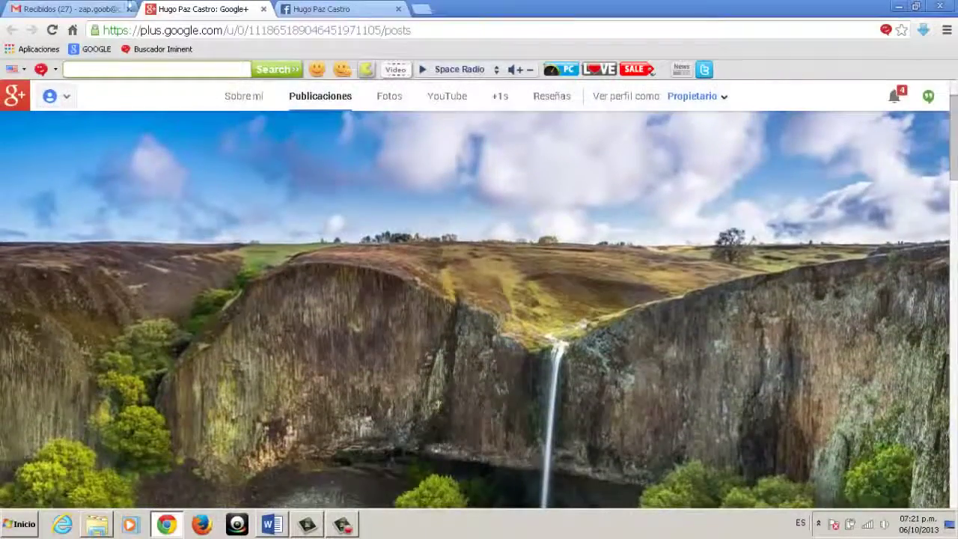
pyautogui.click(71, 9)
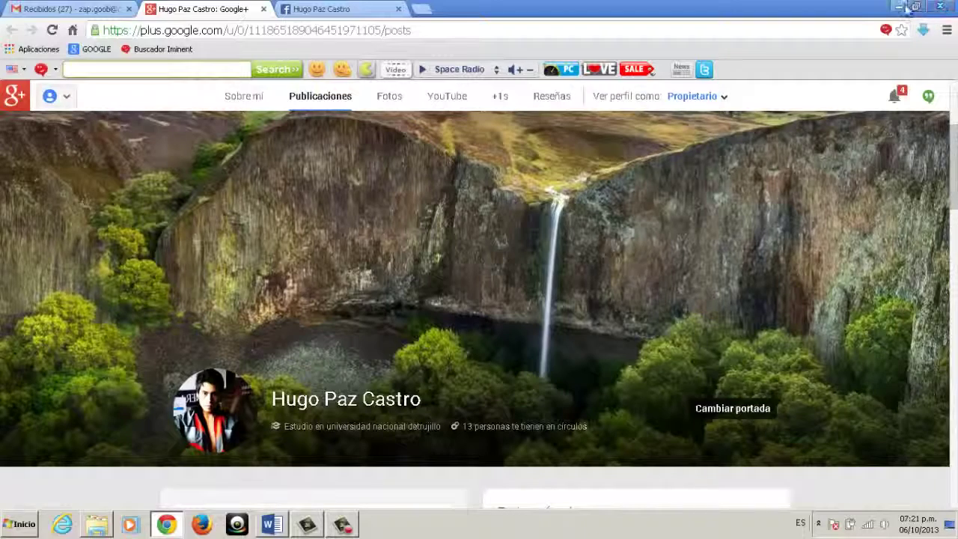
# Dismiss the browser window to return to the desktop
pyautogui.click(941, 7)
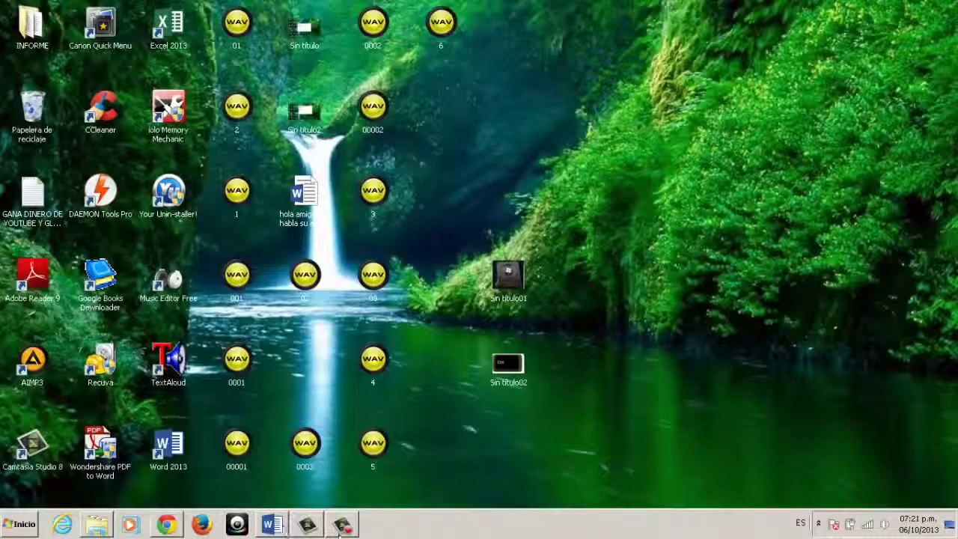
pyautogui.click(307, 524)
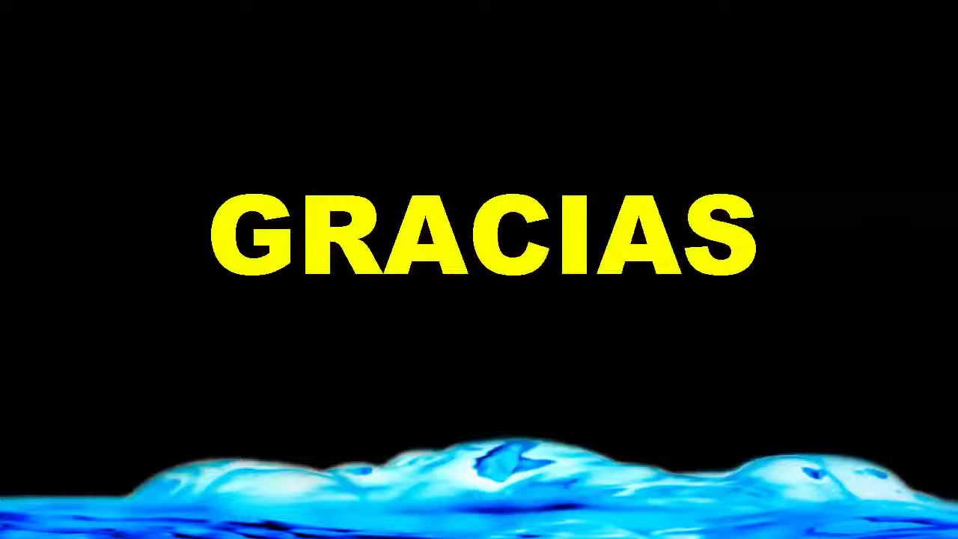